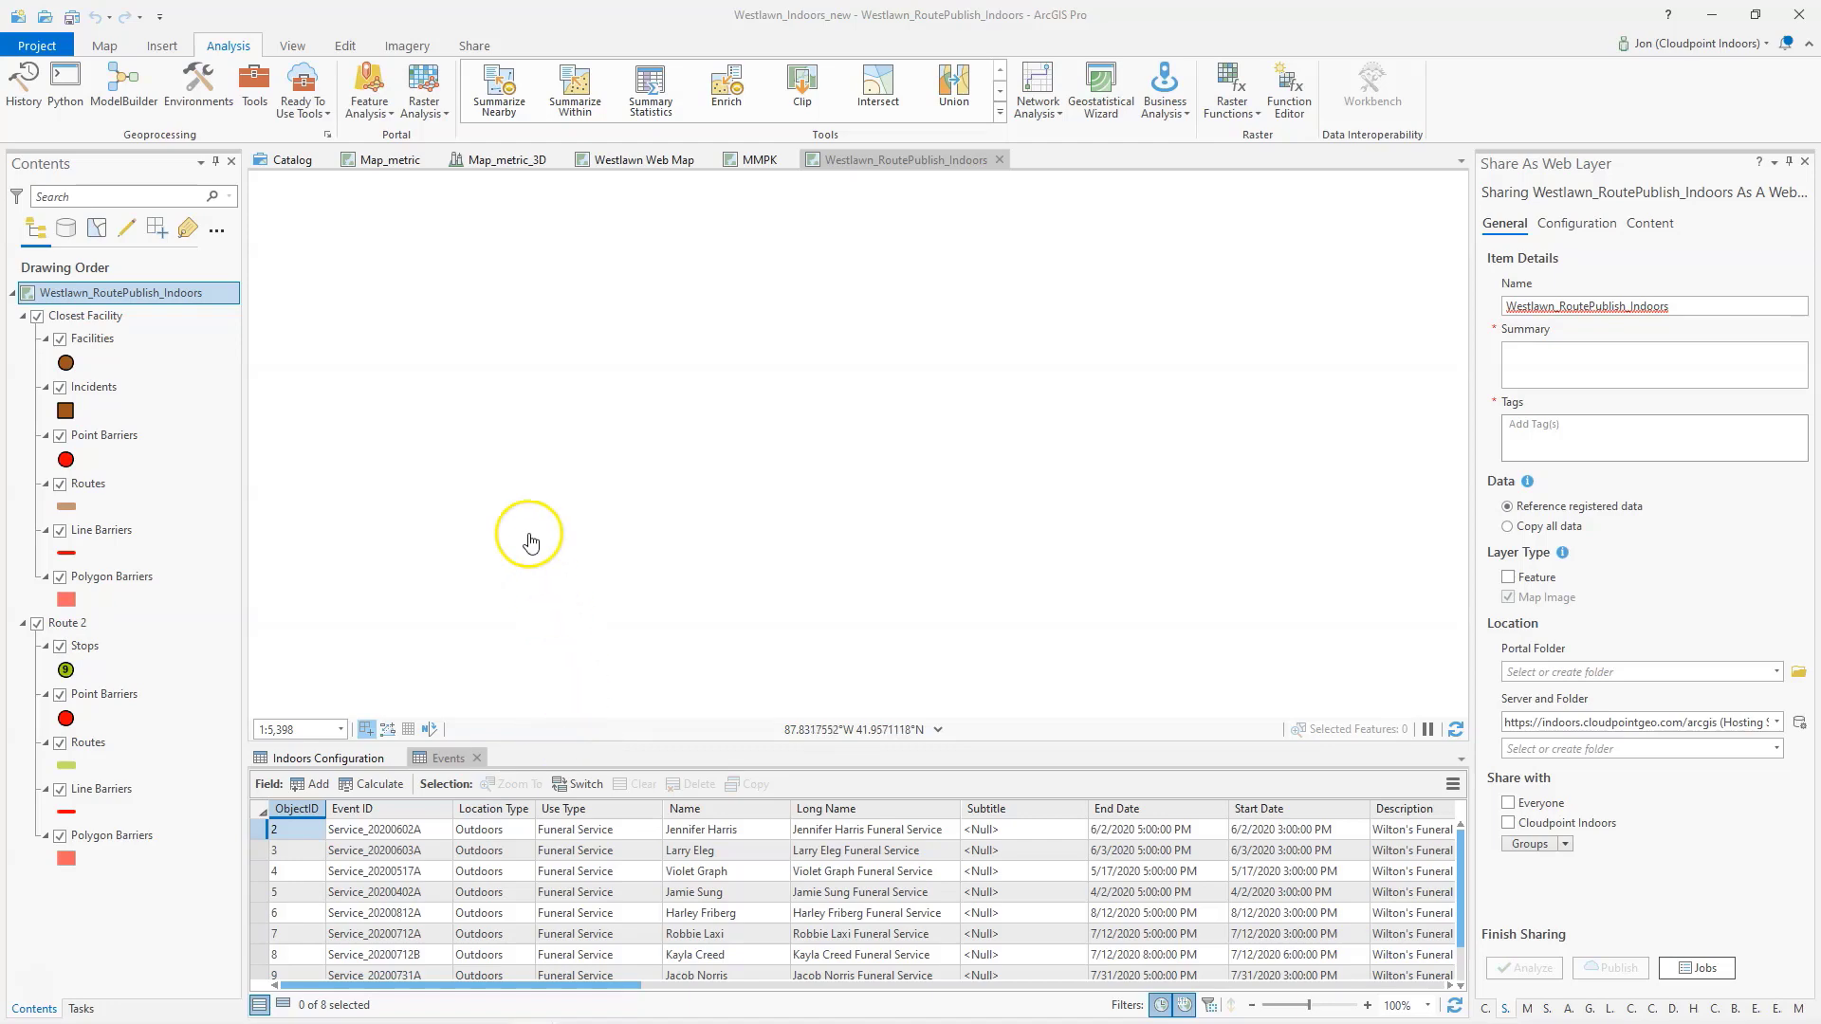
Switch to the Map_metric_3D scene, then zoom and orbit to inspect the orange route between stops 1 and 2.
{"action": "left_click", "coordinate": [524, 164]}
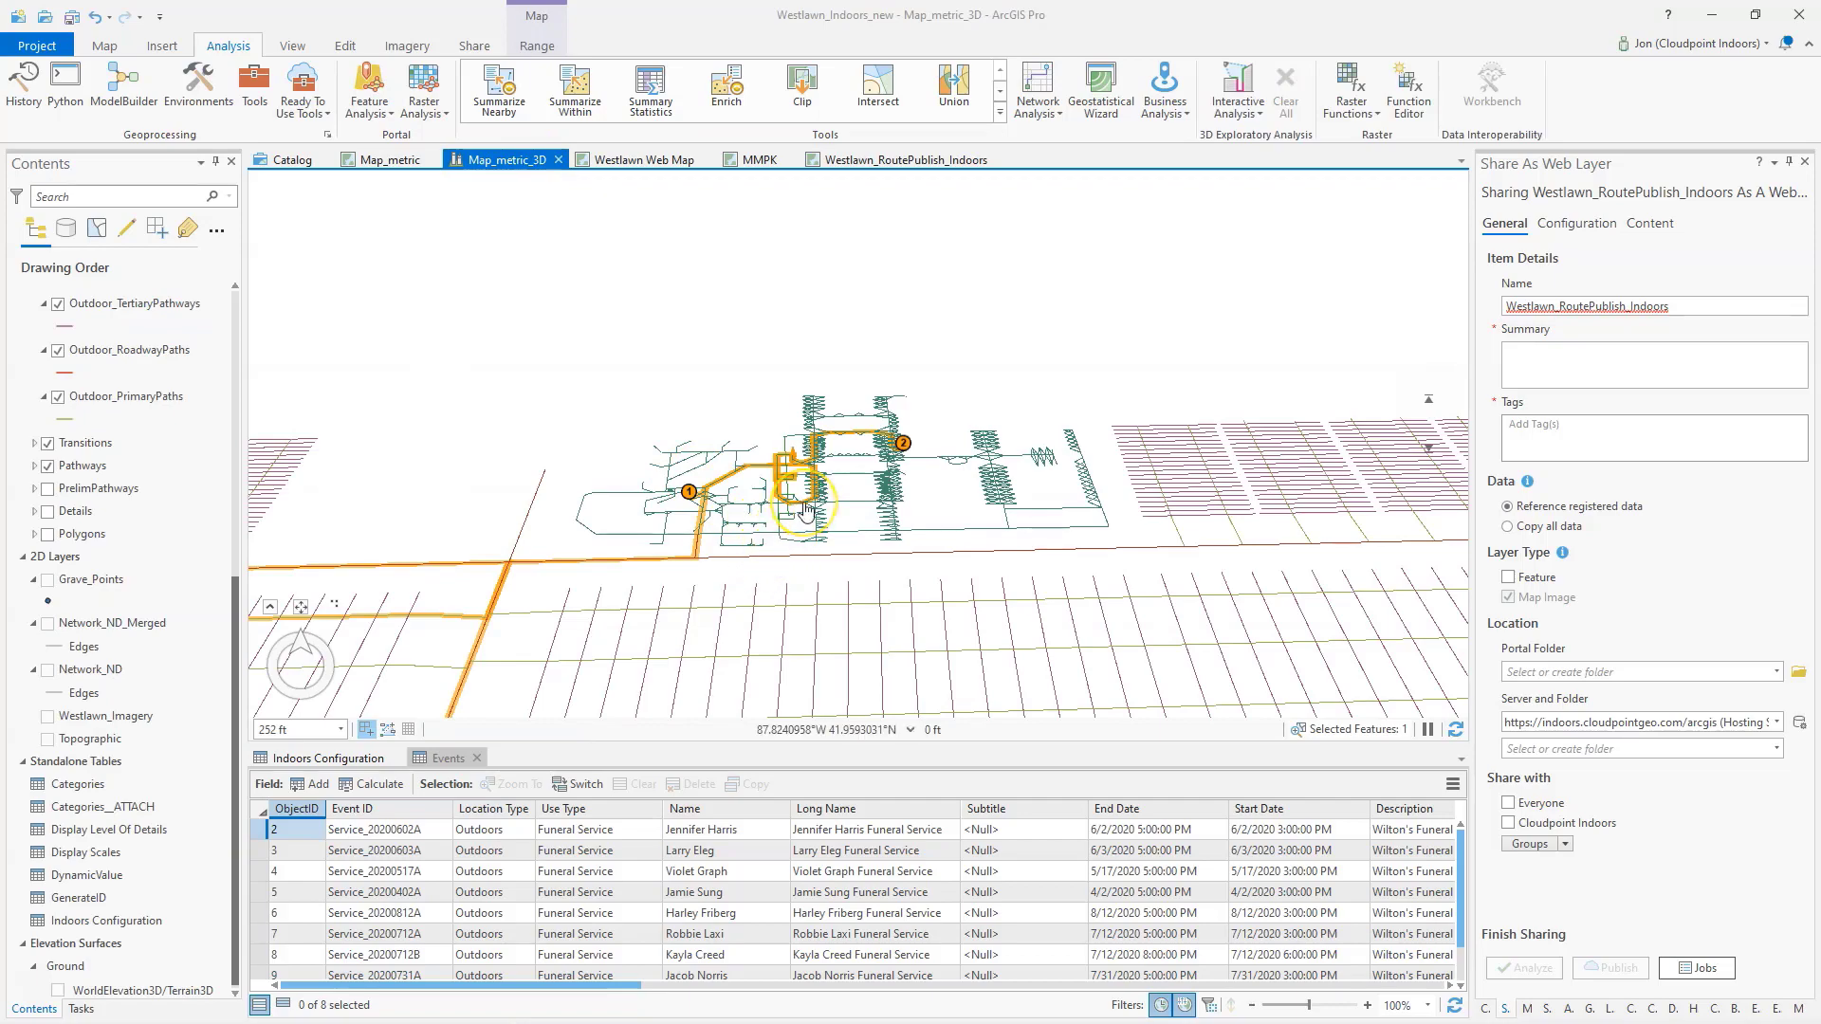
{"action": "scroll", "coordinate": [776, 555], "scroll_direction": "up", "scroll_amount": 2}
{"action": "scroll", "coordinate": [717, 507], "scroll_direction": "up", "scroll_amount": 3}
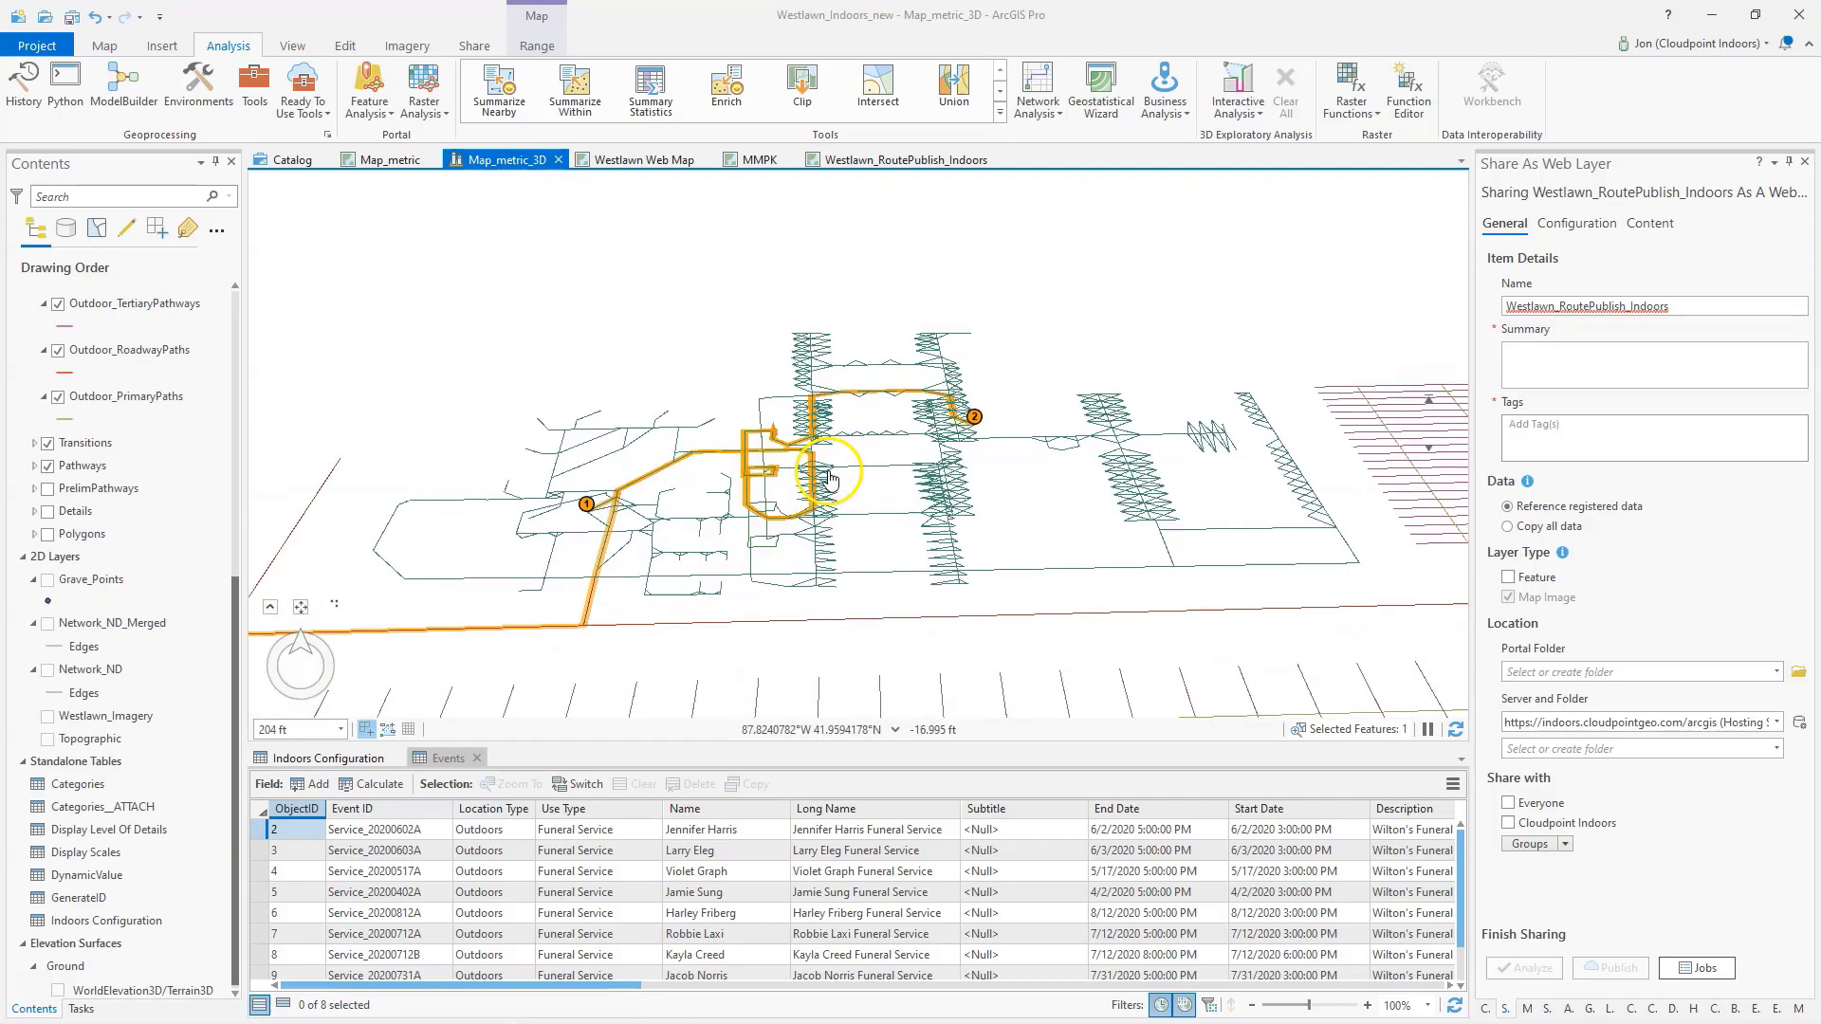
{"action": "left_click_drag", "start_coordinate": [717, 507], "coordinate": [774, 457]}
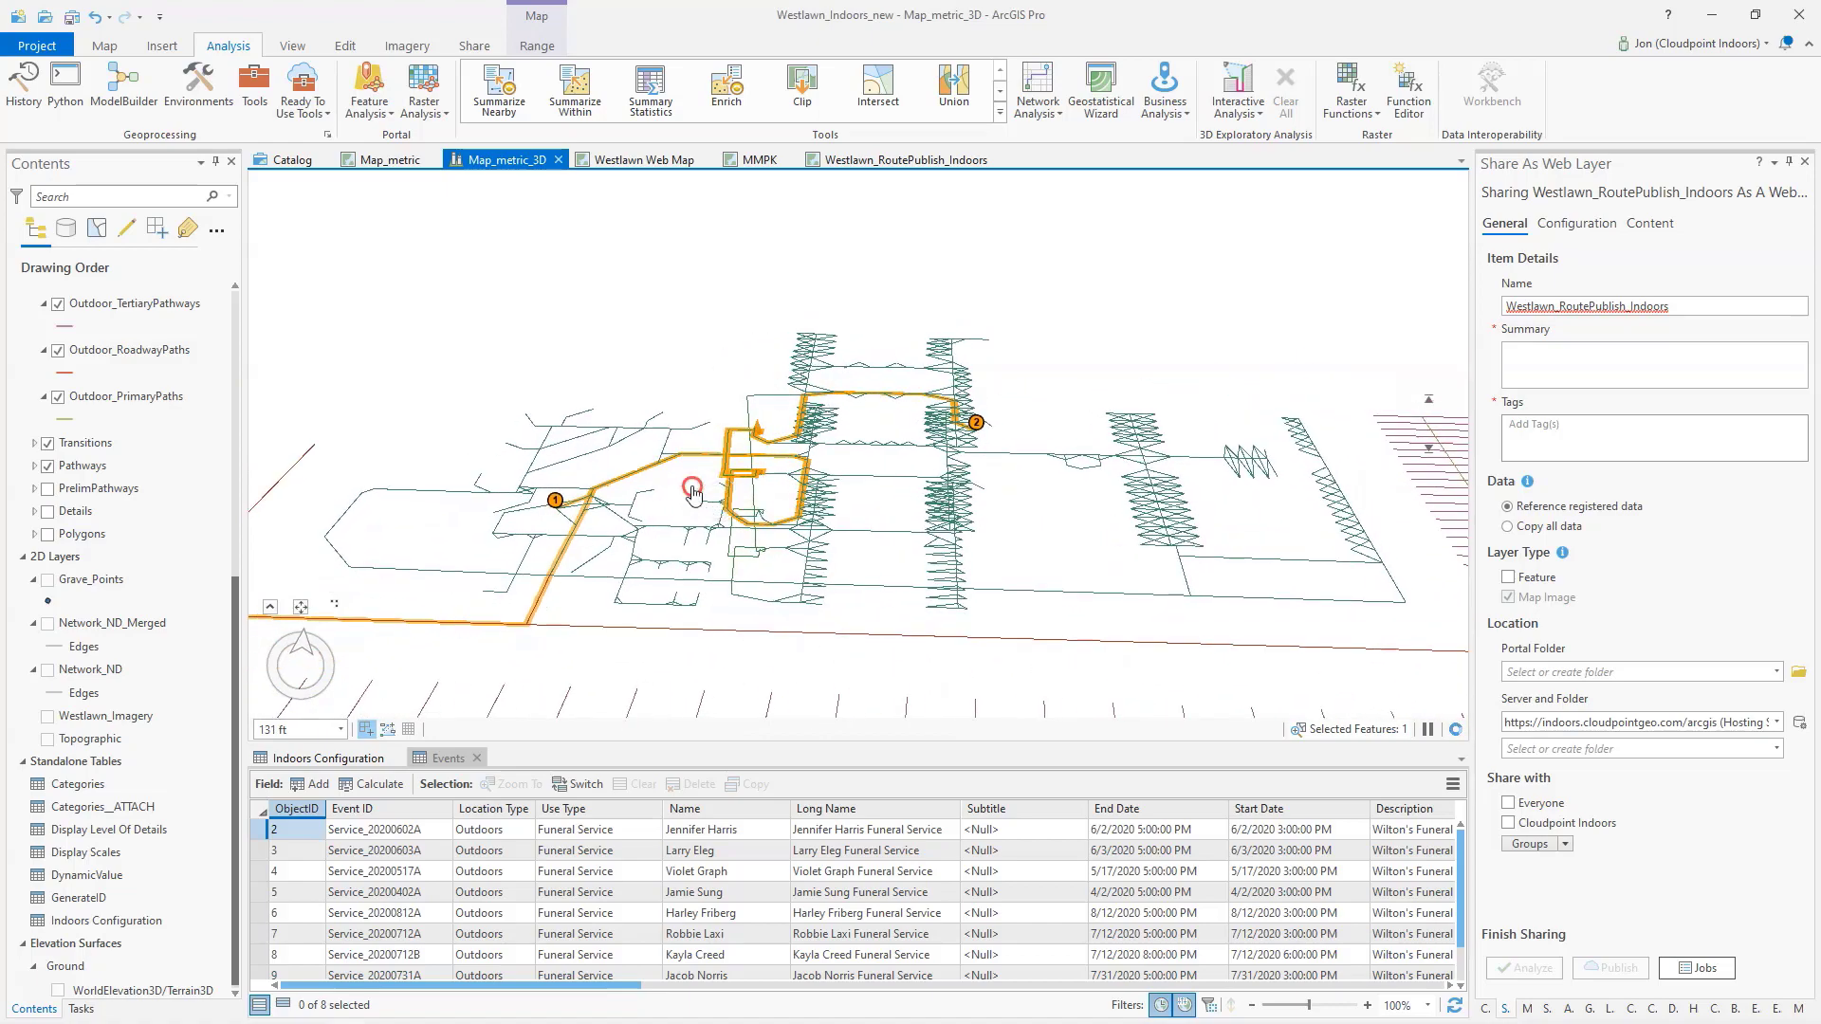
{"action": "scroll", "coordinate": [613, 587], "scroll_direction": "down", "scroll_amount": 2}
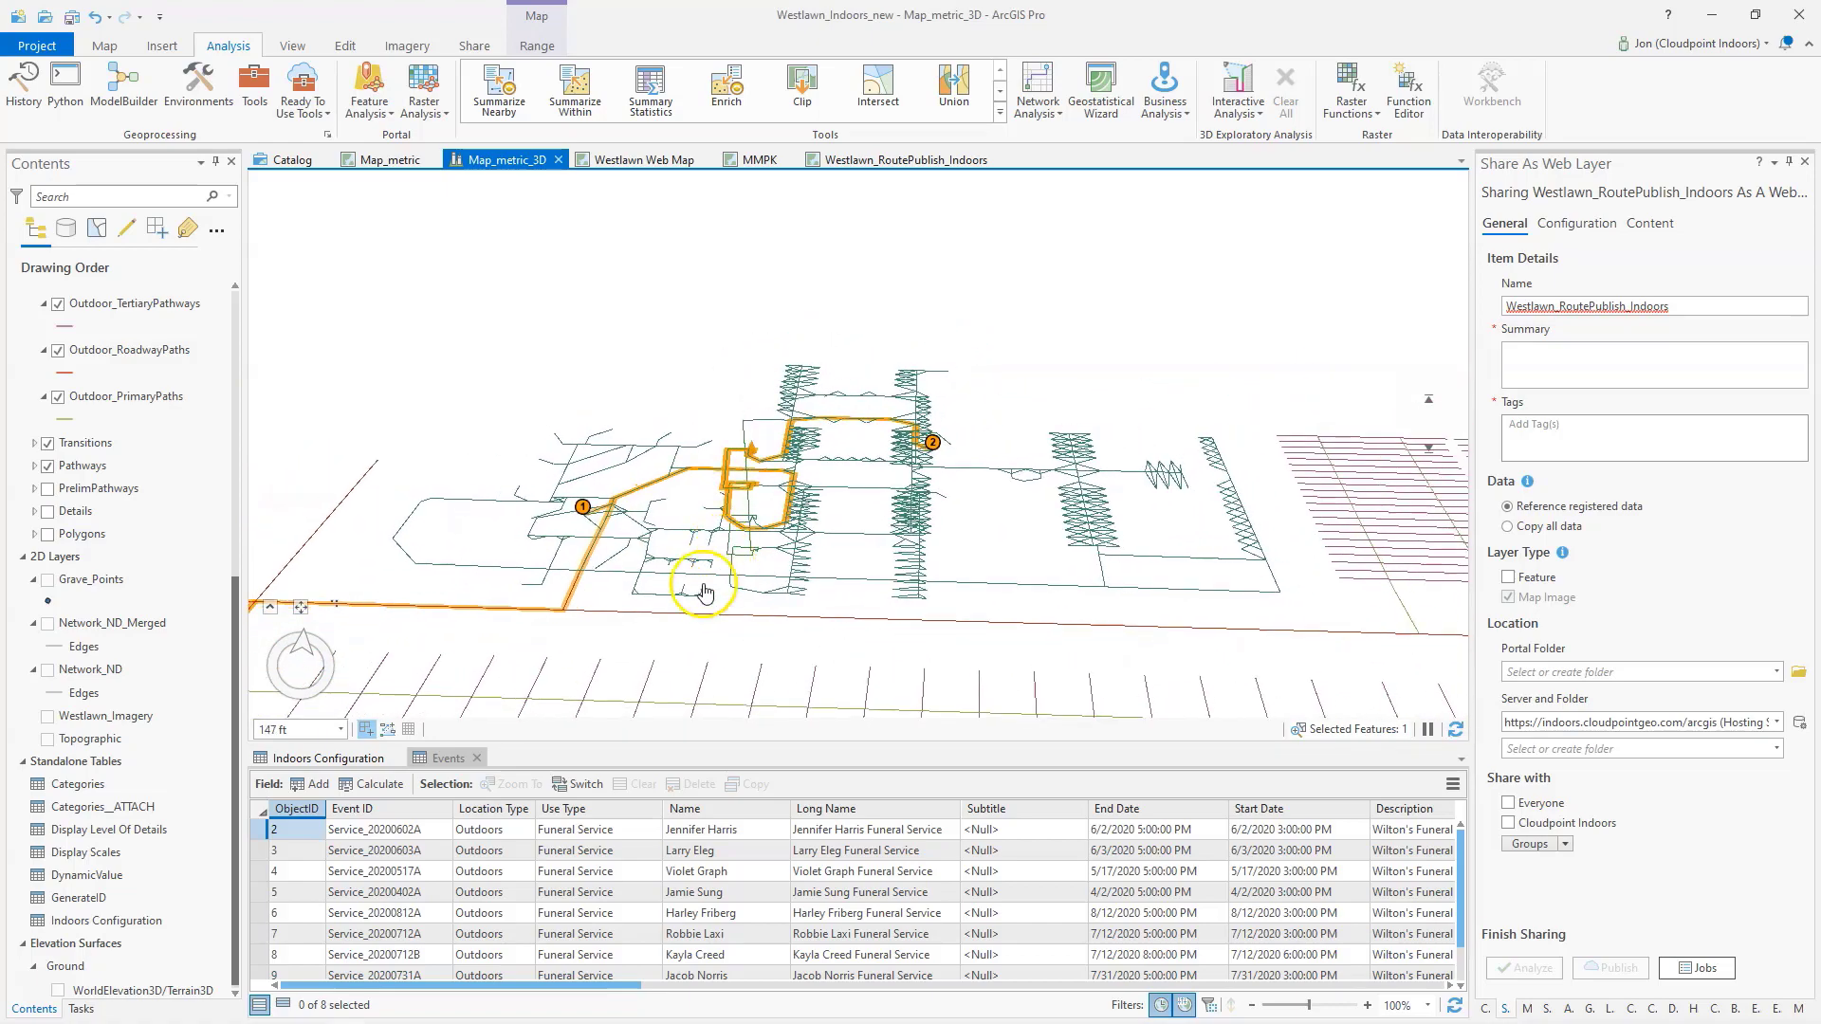
{"action": "left_click_drag", "start_coordinate": [718, 562], "coordinate": [734, 573]}
{"action": "scroll", "coordinate": [740, 592], "scroll_direction": "down", "scroll_amount": 1}
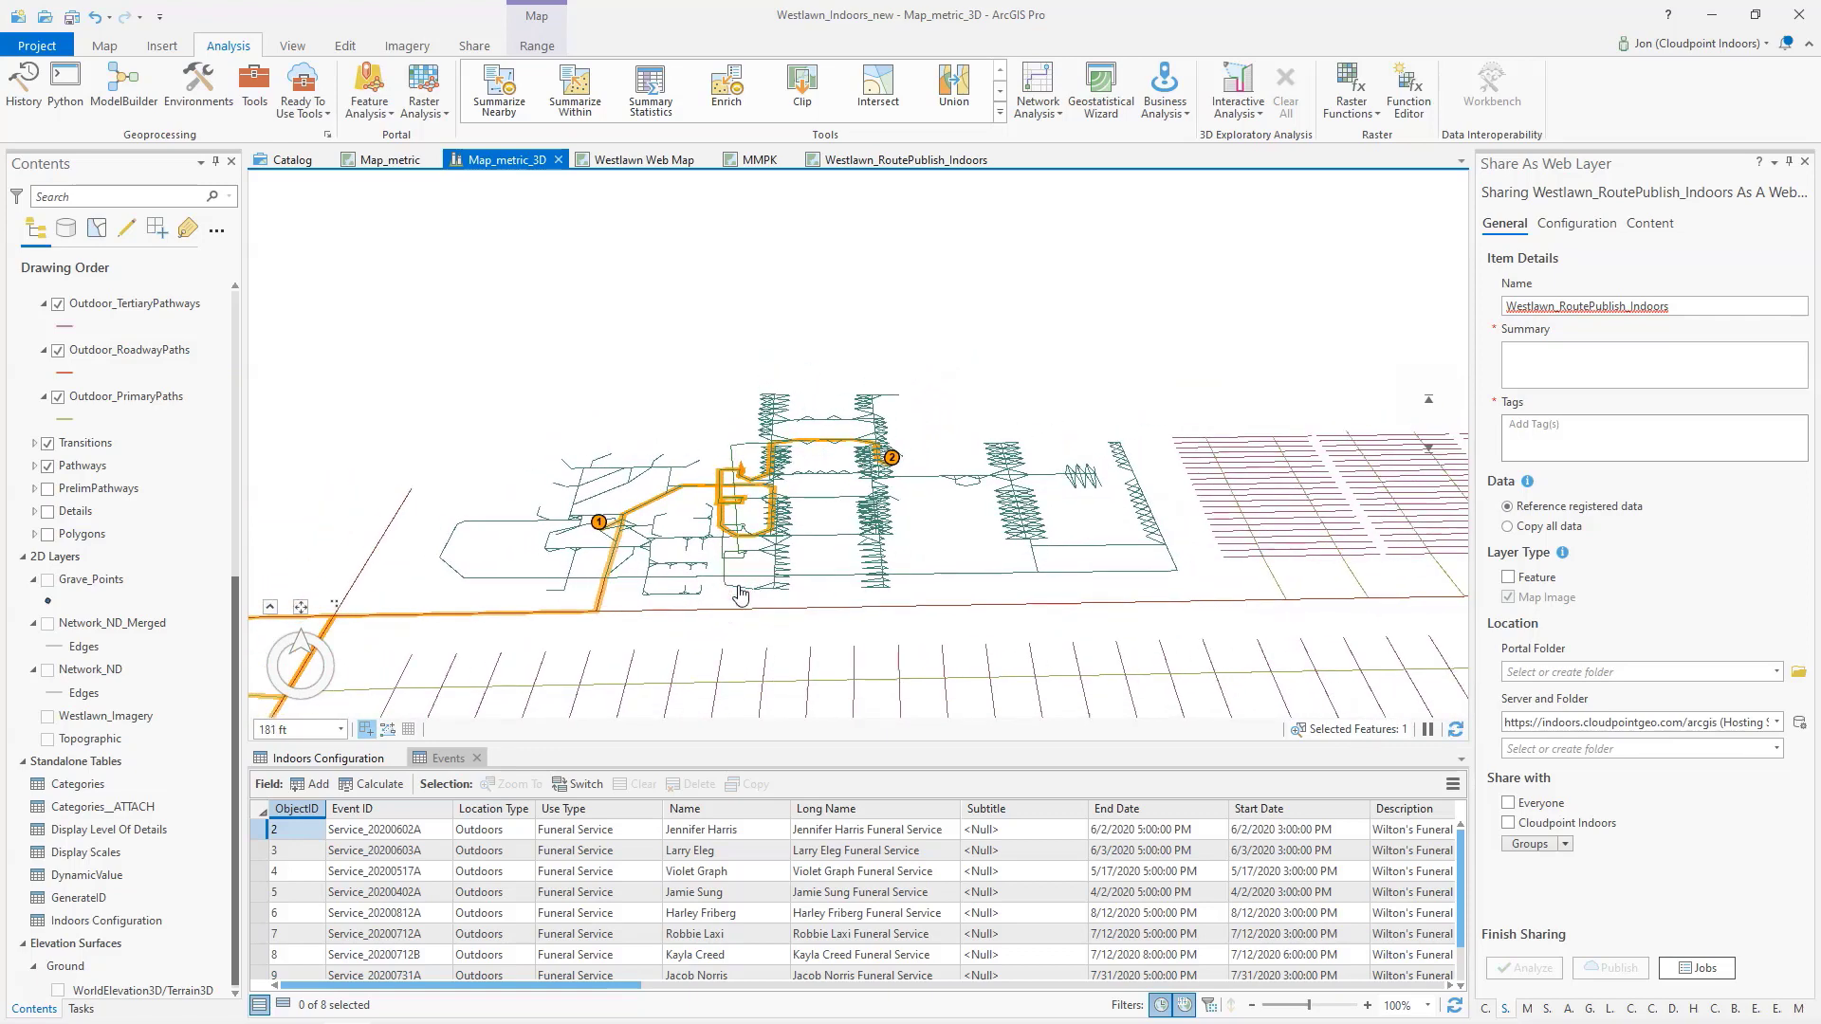
{"action": "left_click", "coordinate": [729, 573]}
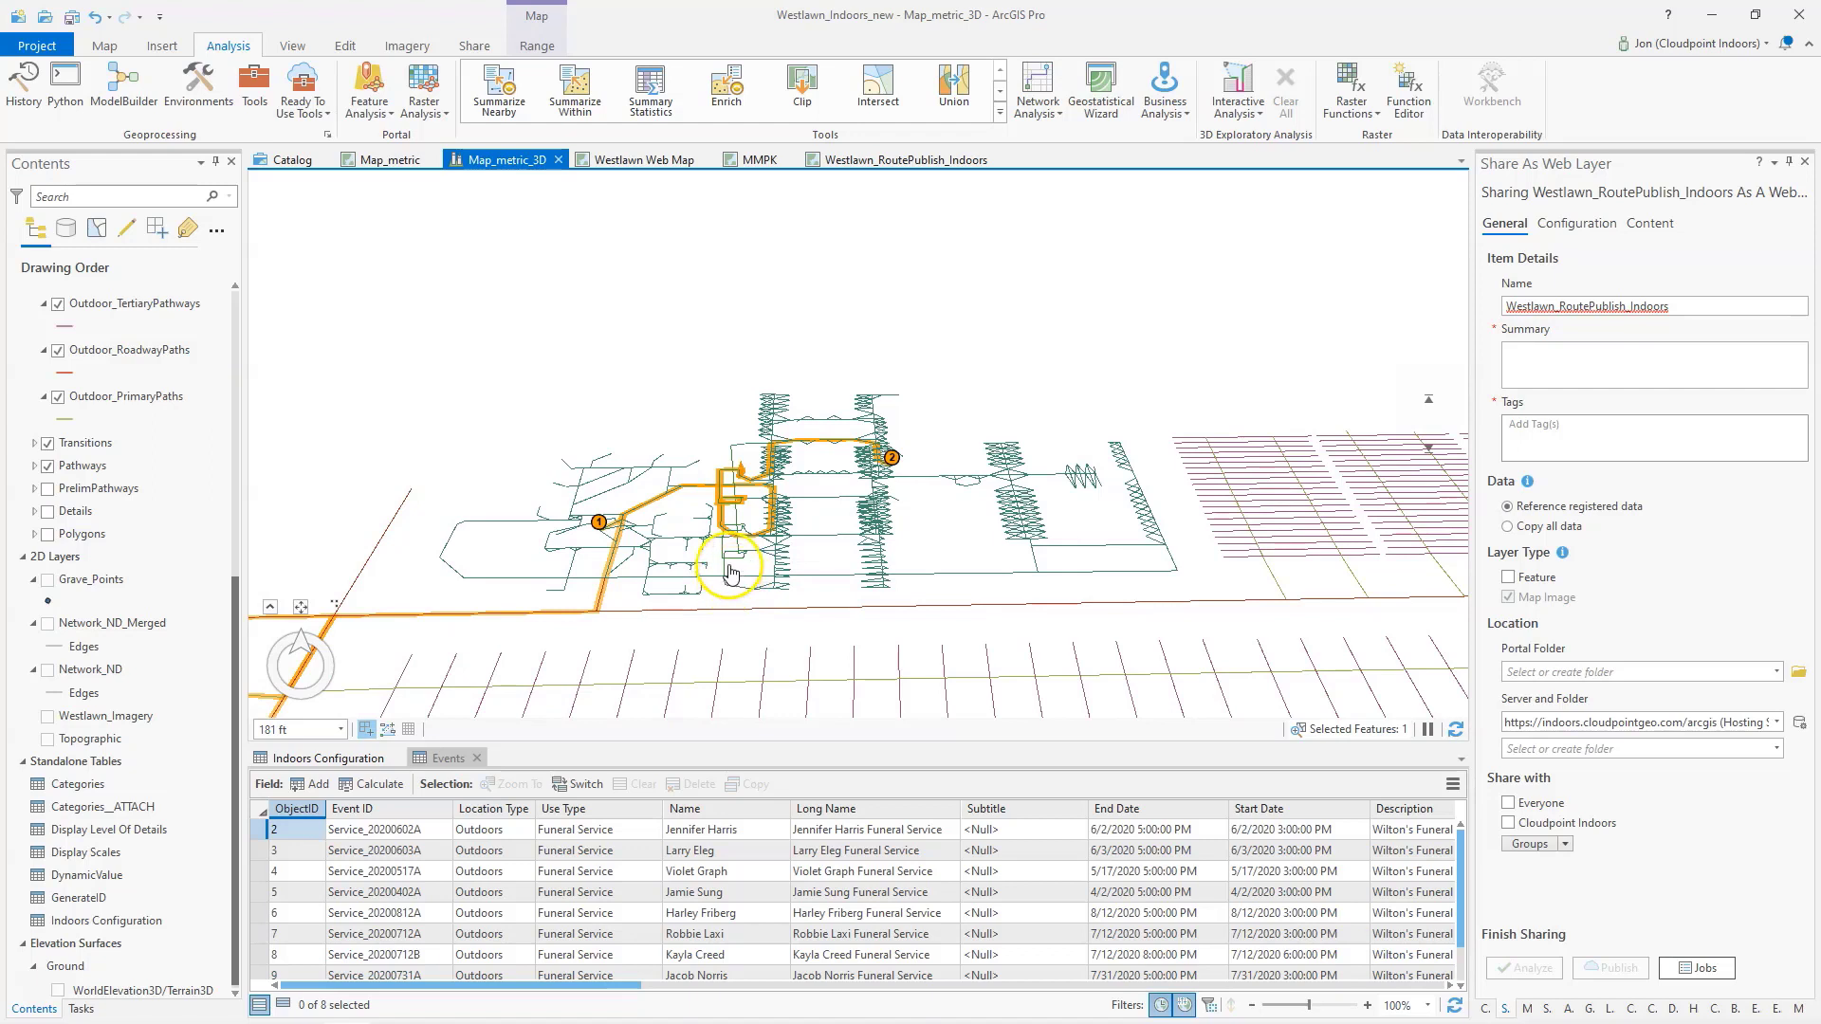
Back in the Westlawn_RoutePublish_Indoors map, add the Network_ND_Merged network dataset through Add Data.
{"action": "left_click", "coordinate": [844, 163]}
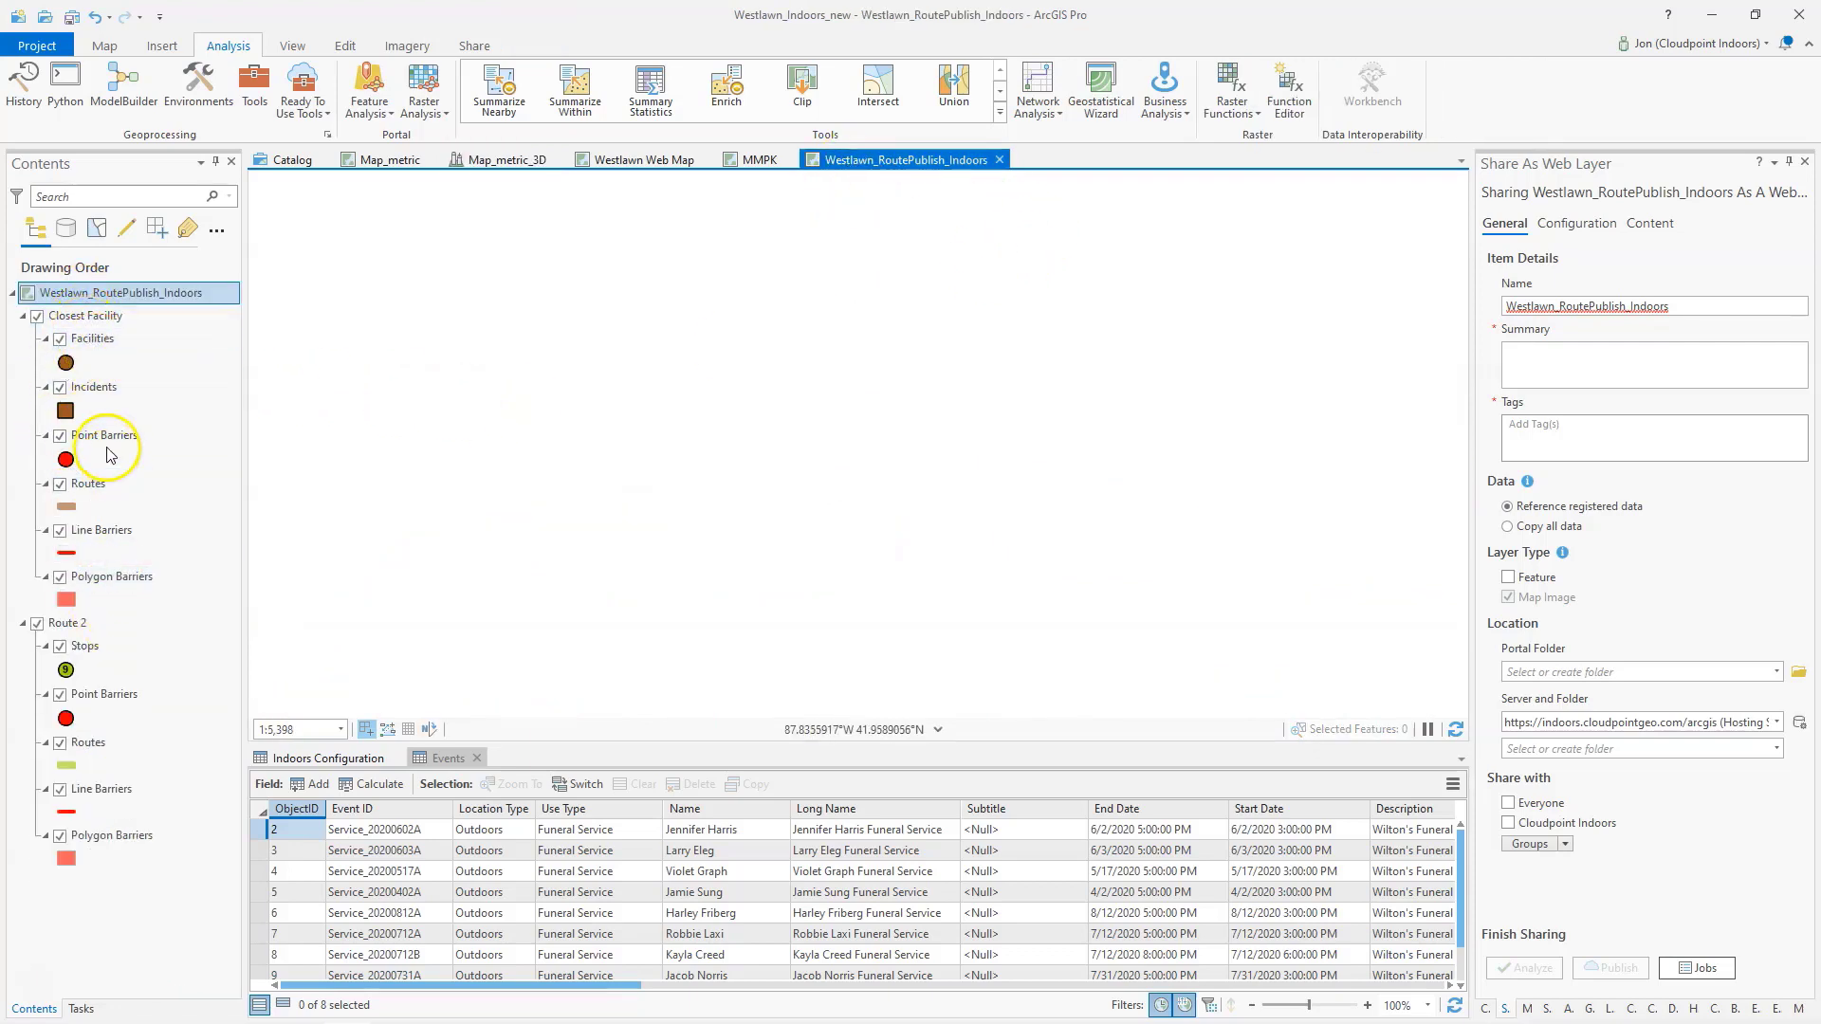
{"action": "right_click", "coordinate": [95, 300]}
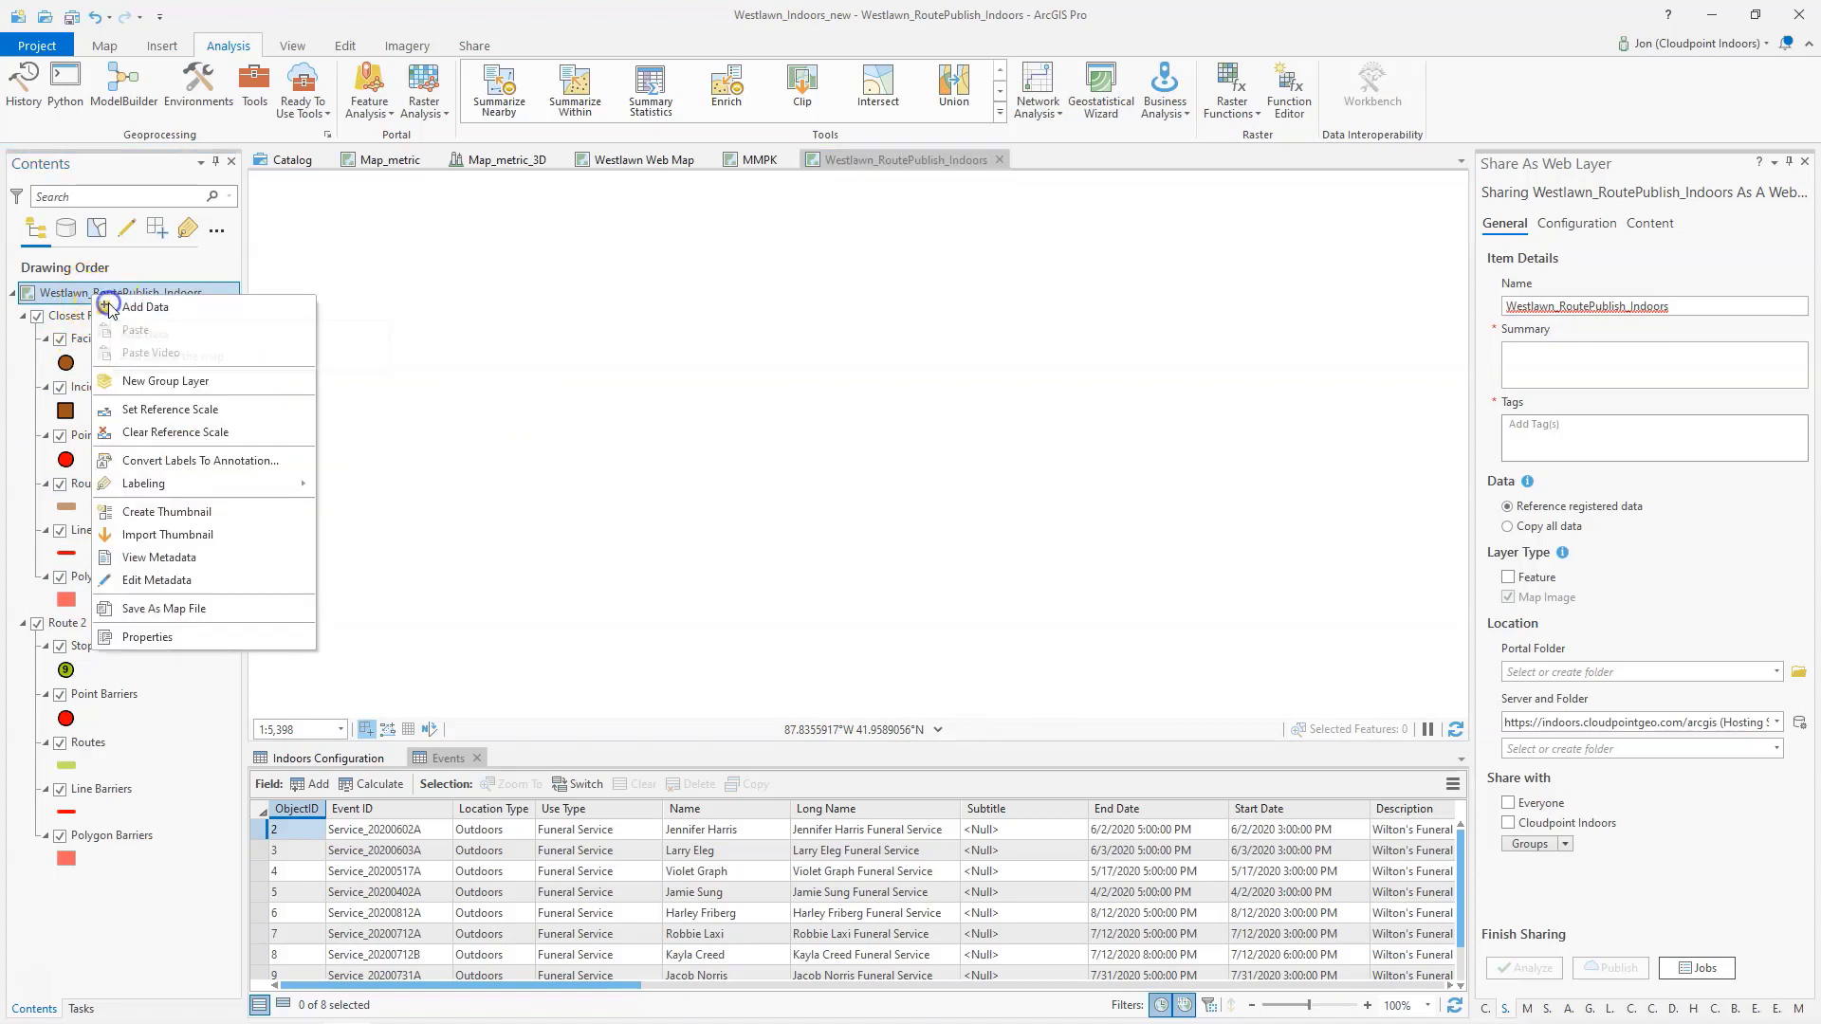
{"action": "left_click", "coordinate": [111, 308]}
{"action": "left_click", "coordinate": [952, 410]}
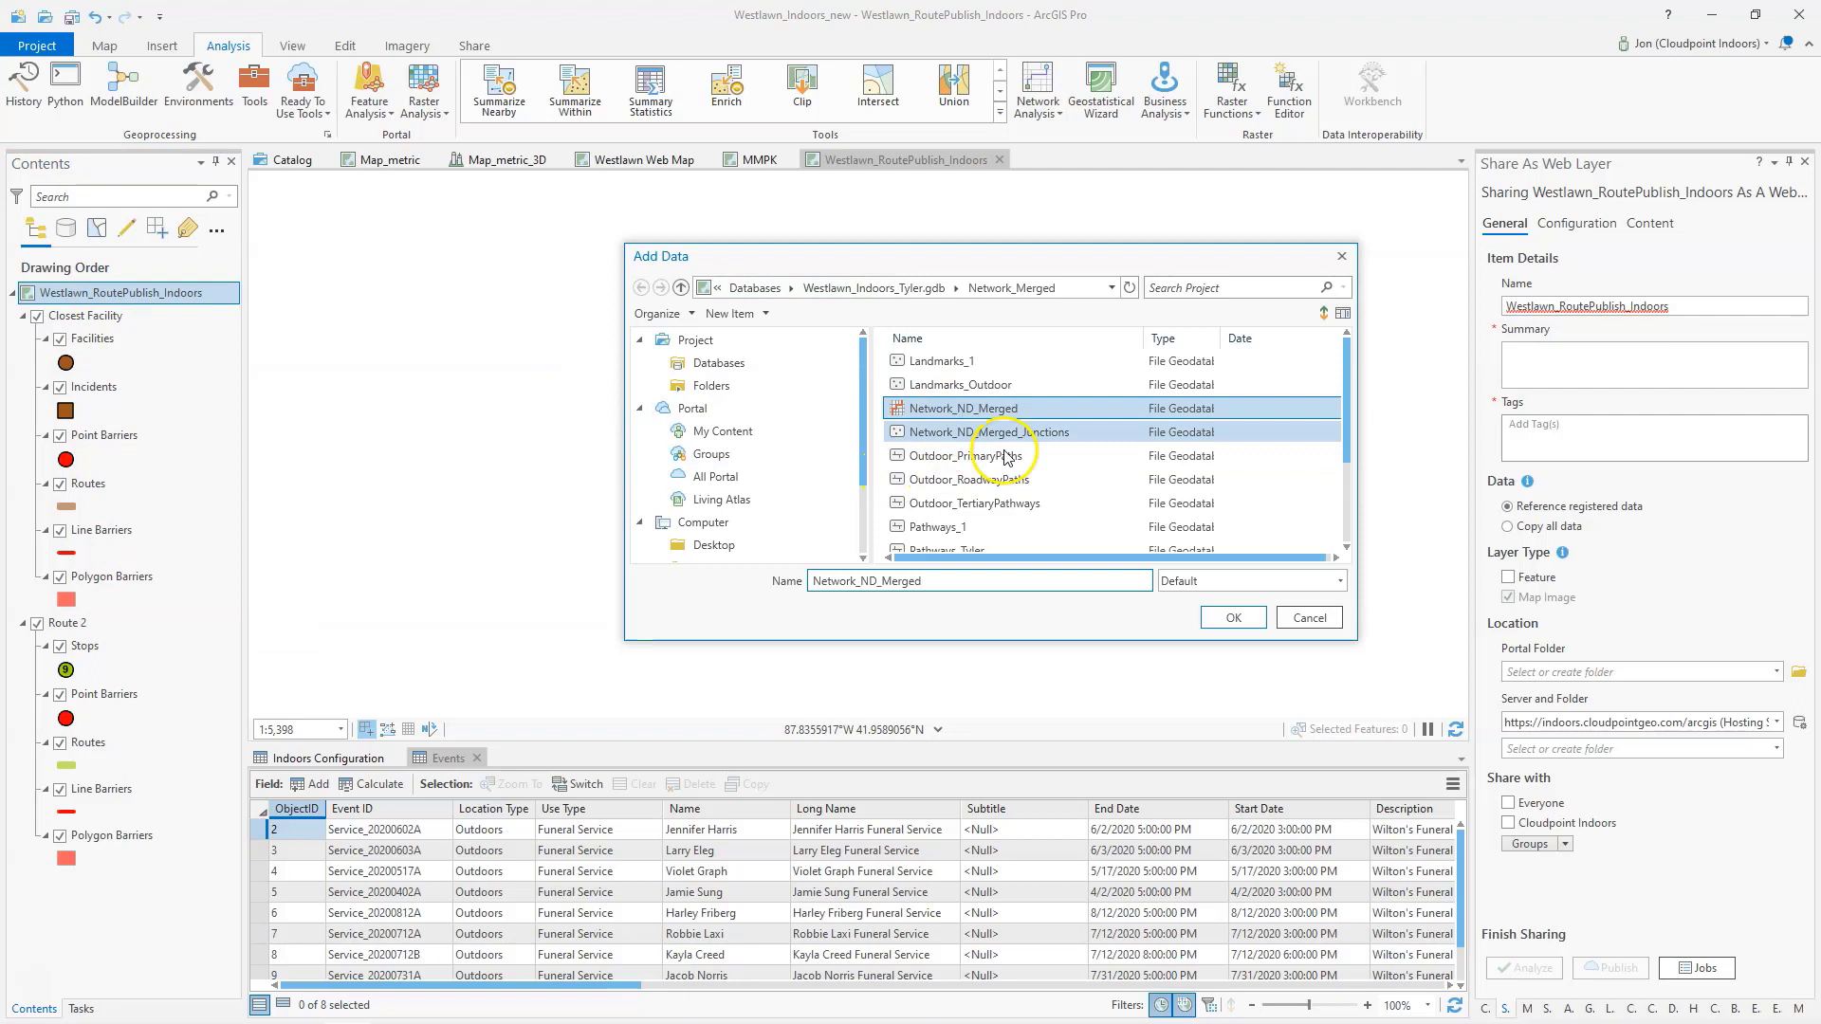
{"action": "left_click", "coordinate": [1232, 618]}
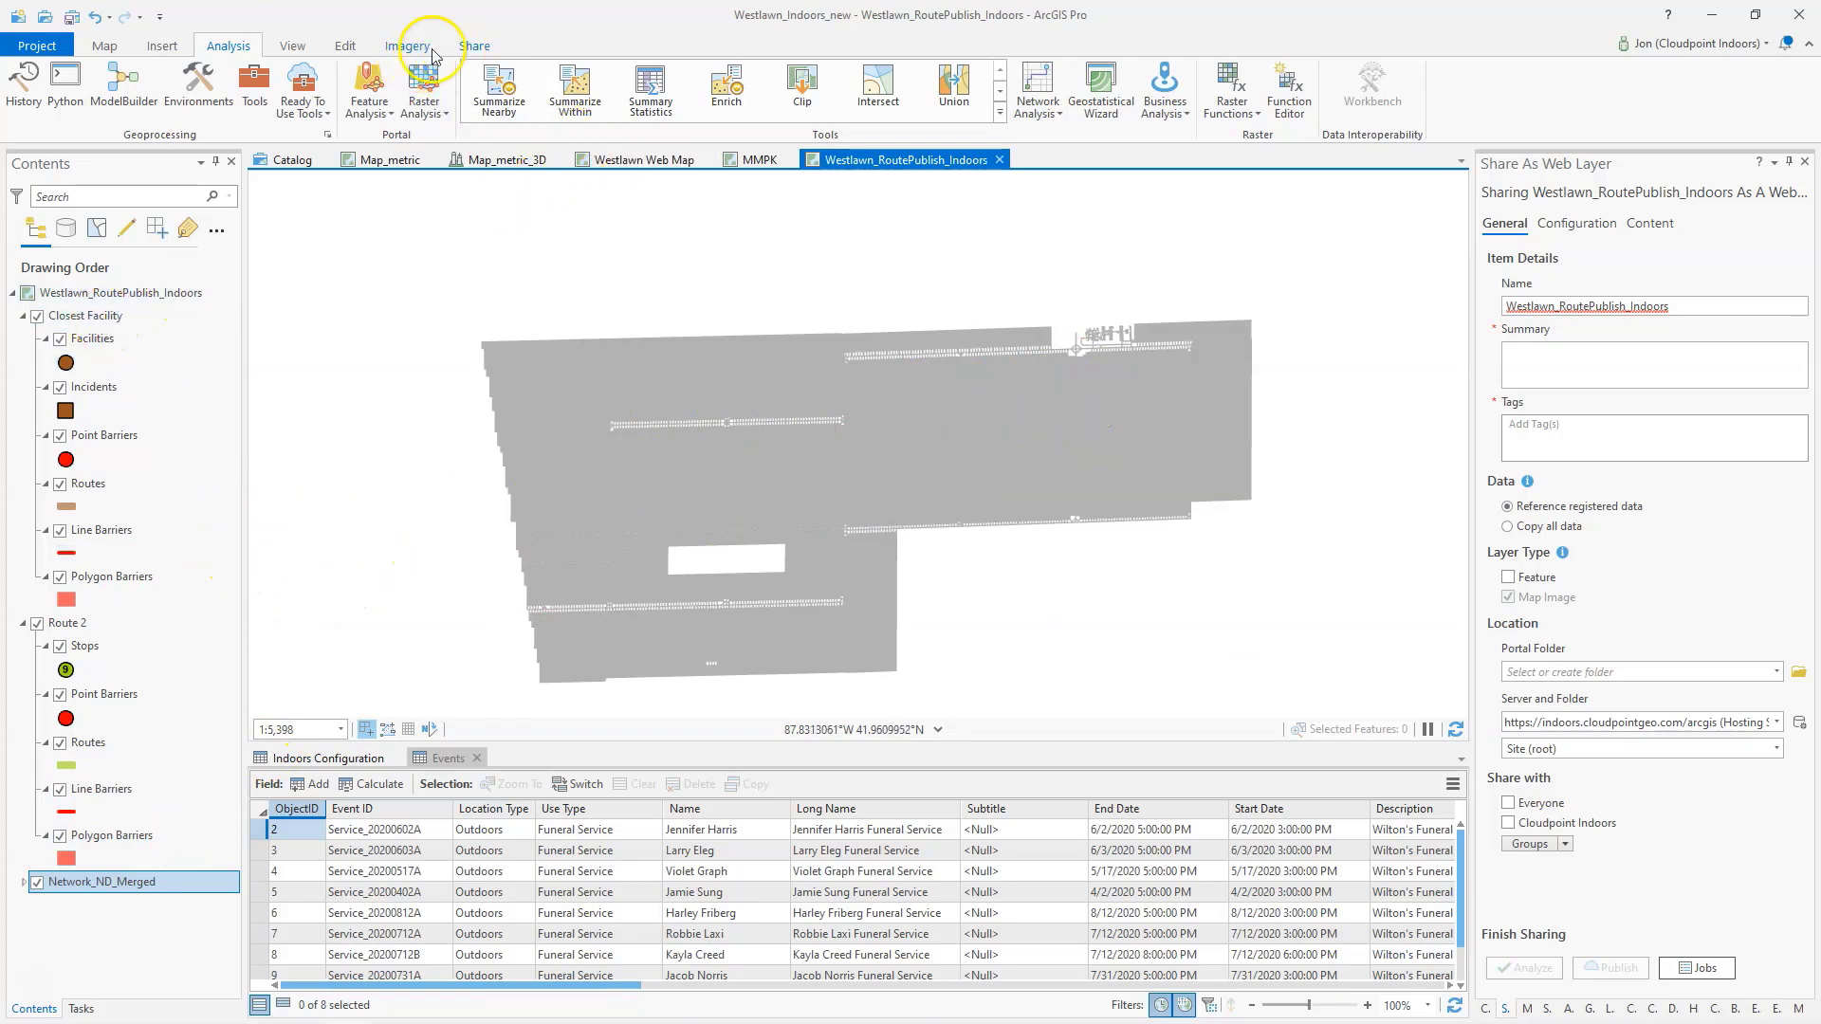
Look over the Network Analysis types, then rename the Route 2 layer in Contents to Route.
{"action": "left_click", "coordinate": [1043, 112]}
{"action": "left_click", "coordinate": [1050, 117]}
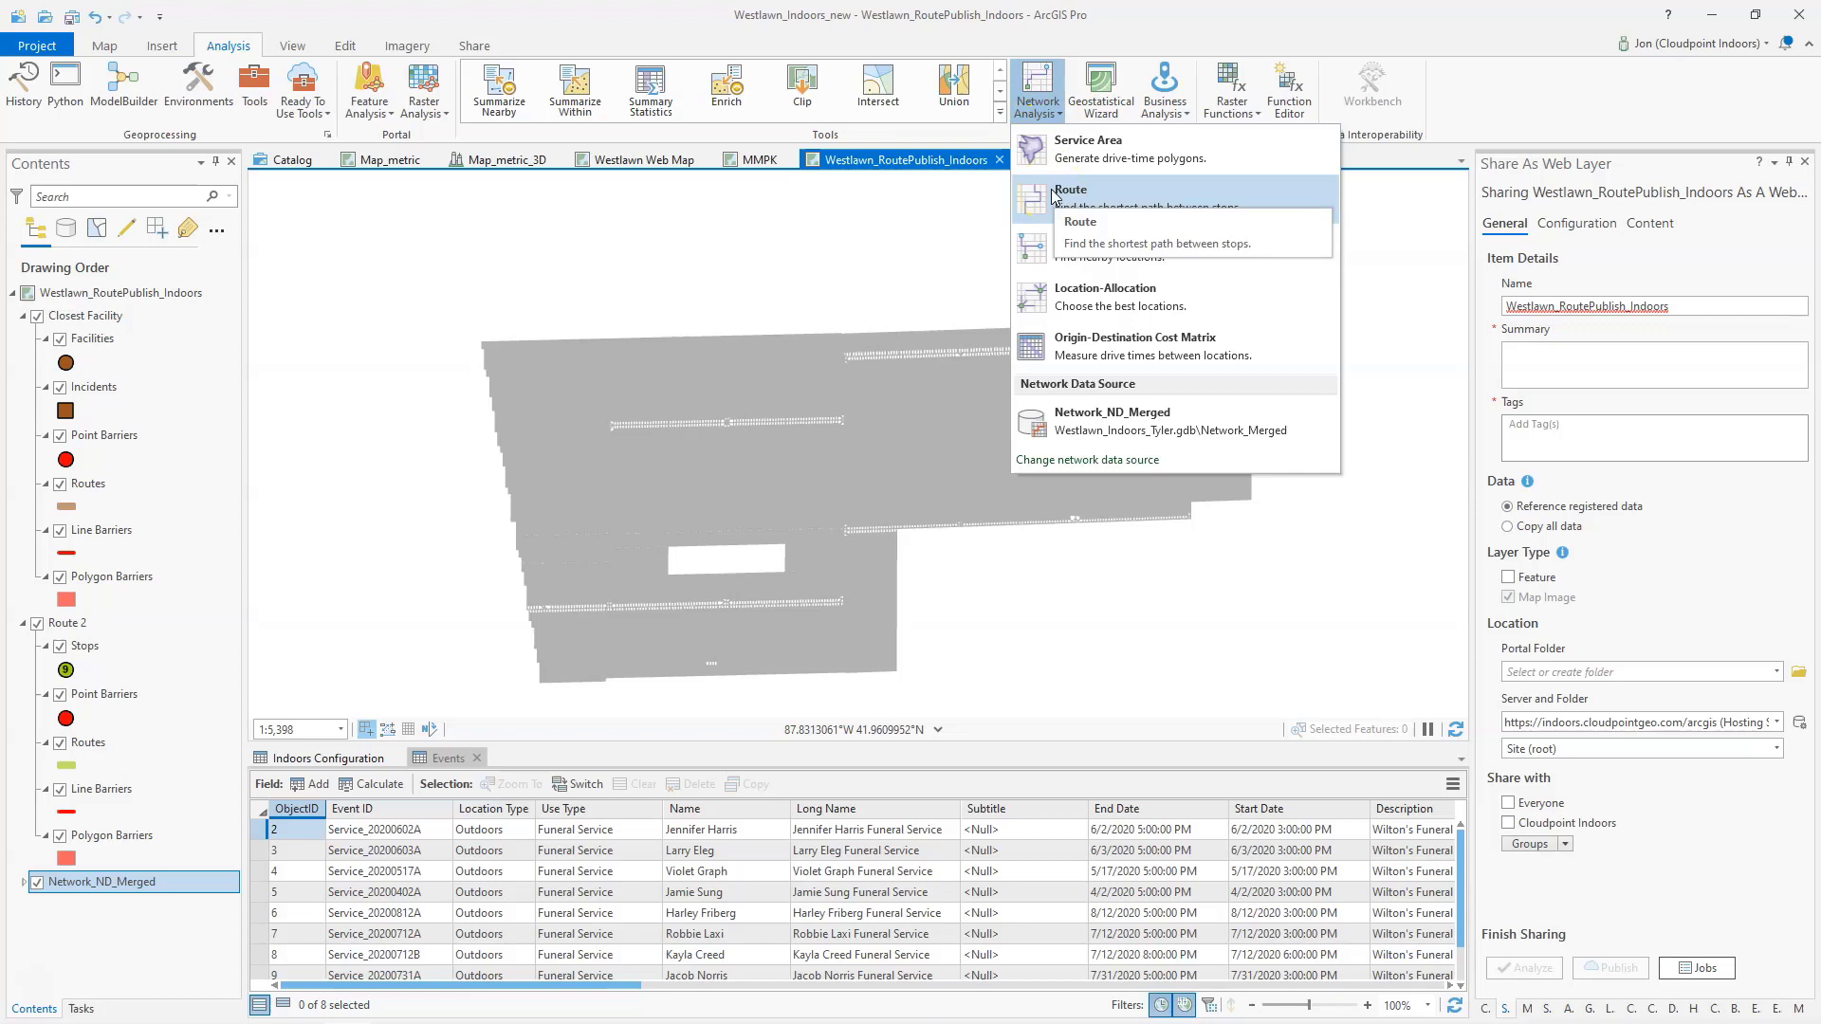
{"action": "left_click", "coordinate": [1069, 251]}
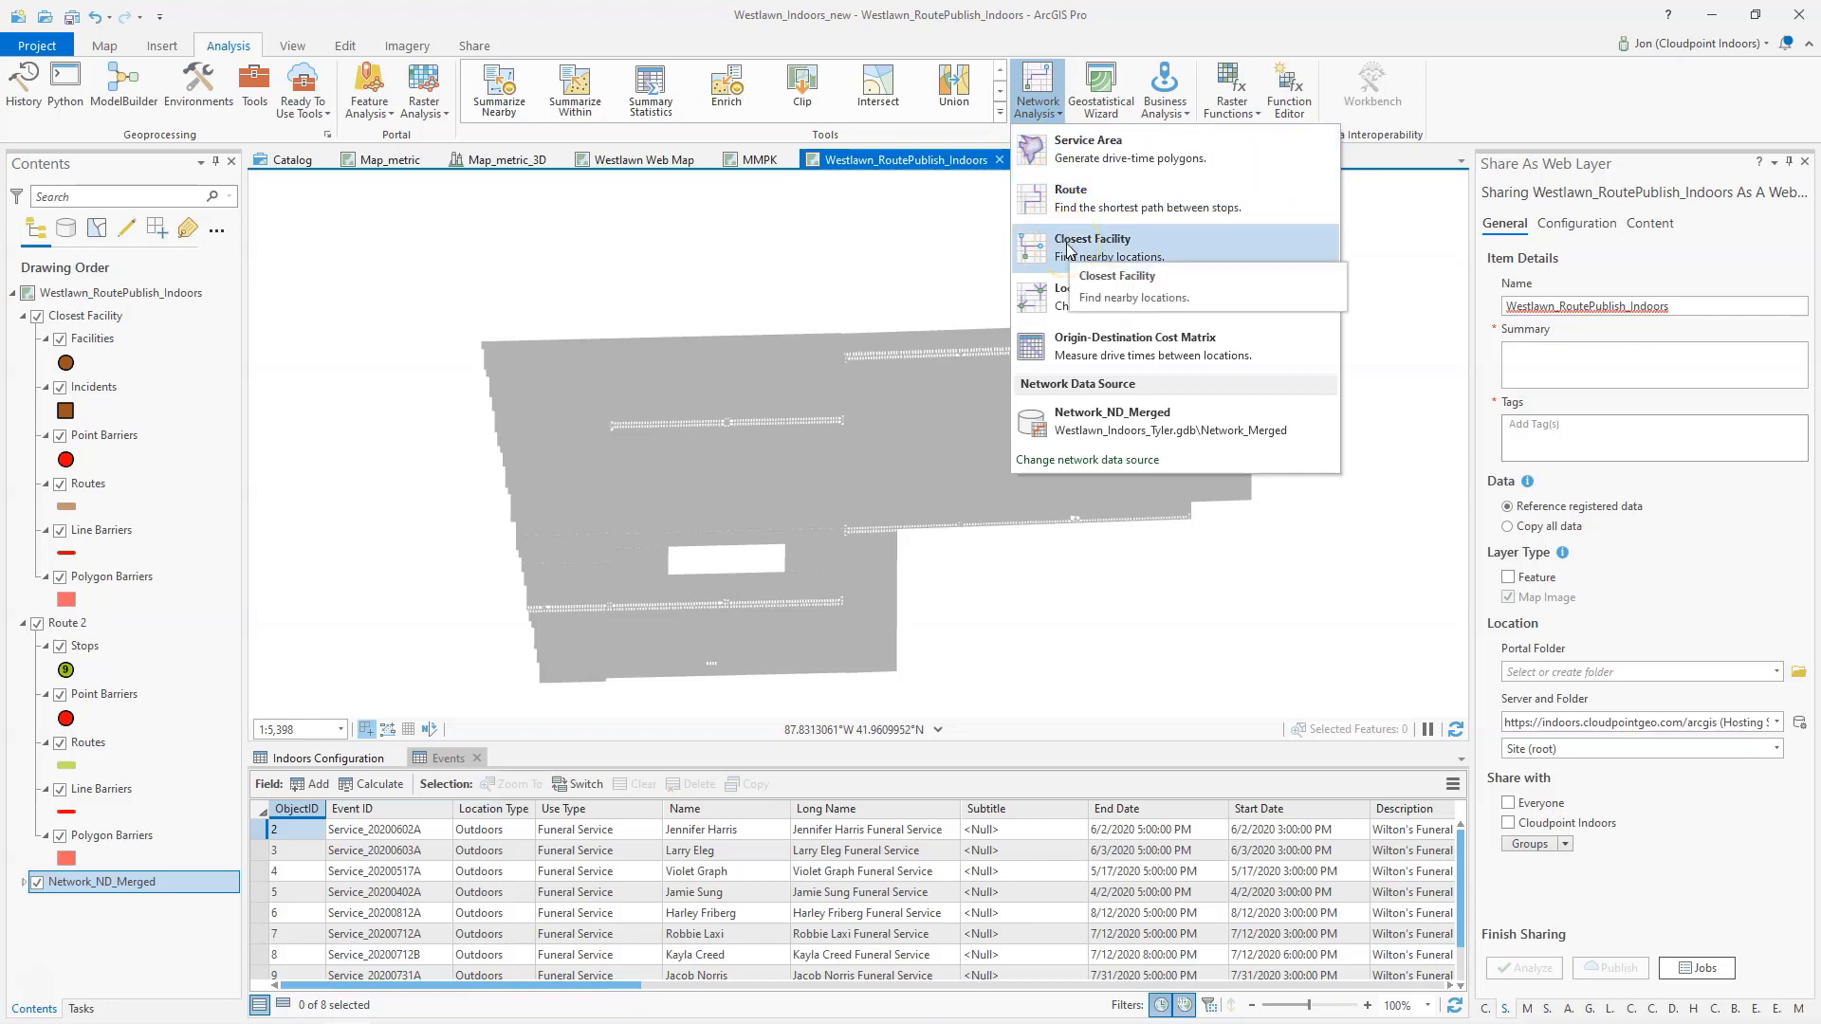
{"action": "left_click", "coordinate": [68, 623]}
{"action": "left_click", "coordinate": [92, 339]}
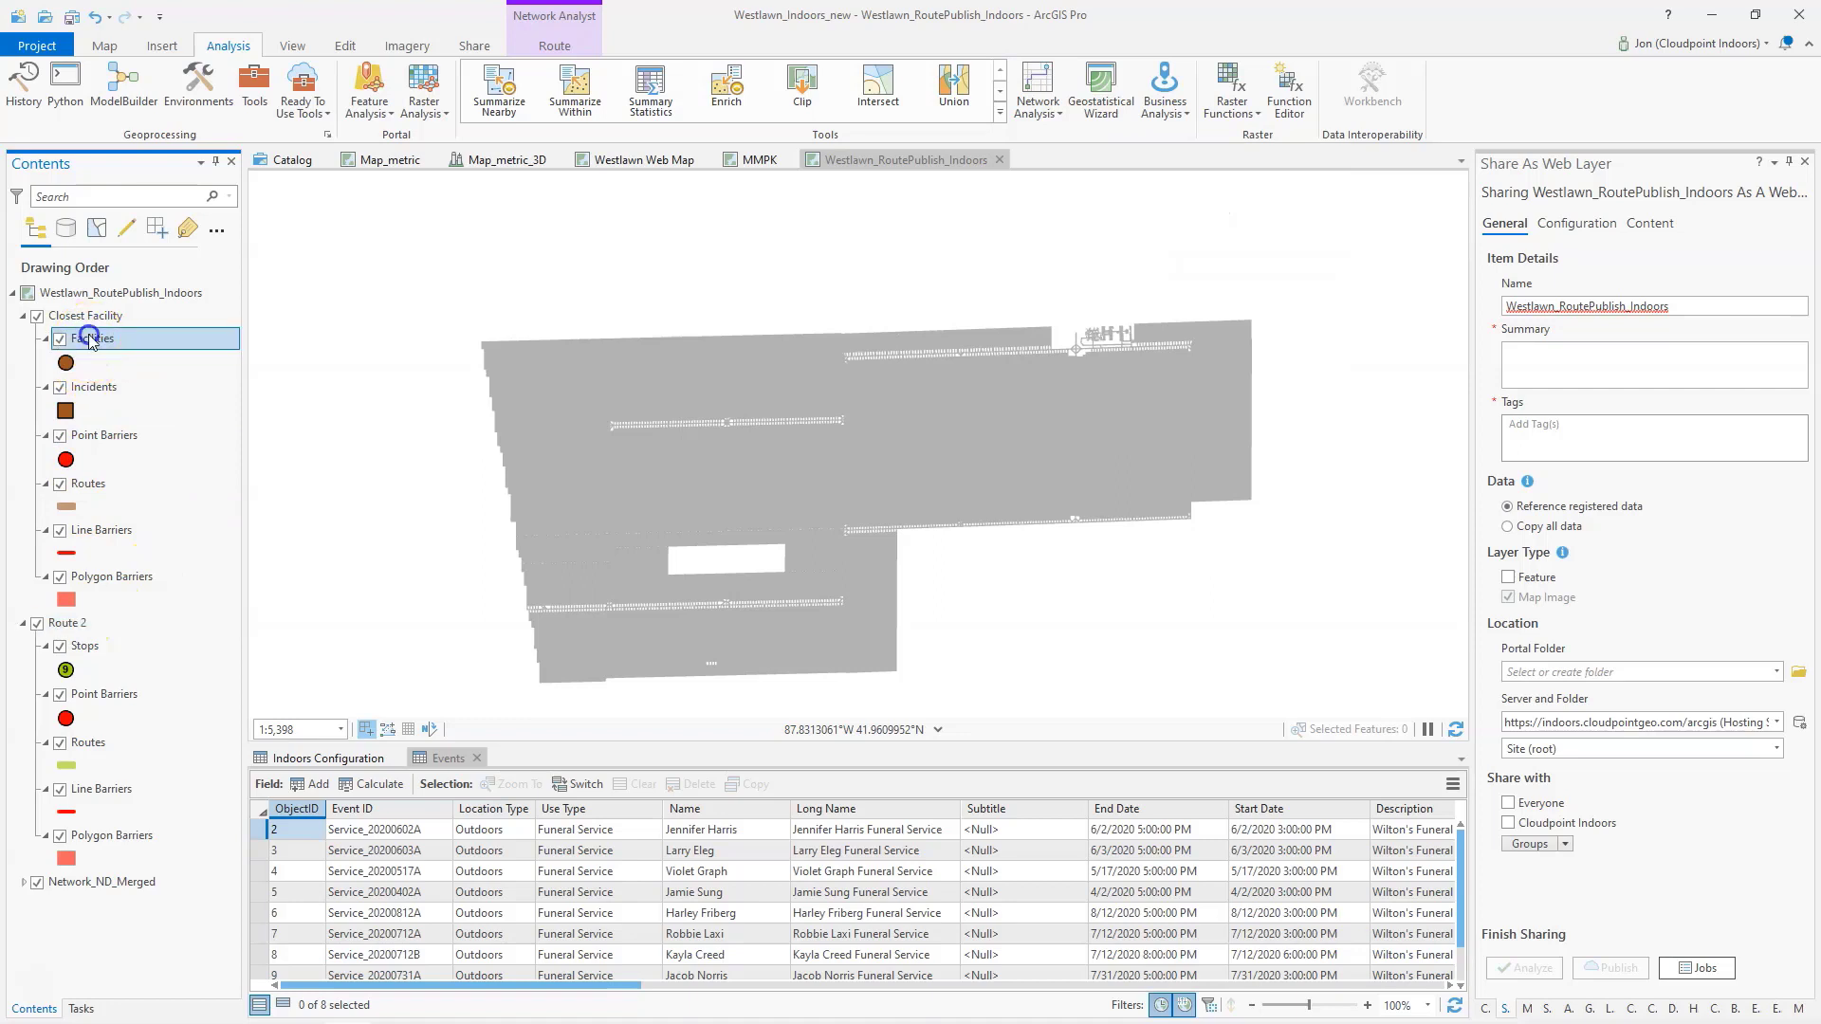
{"action": "left_click", "coordinate": [73, 624]}
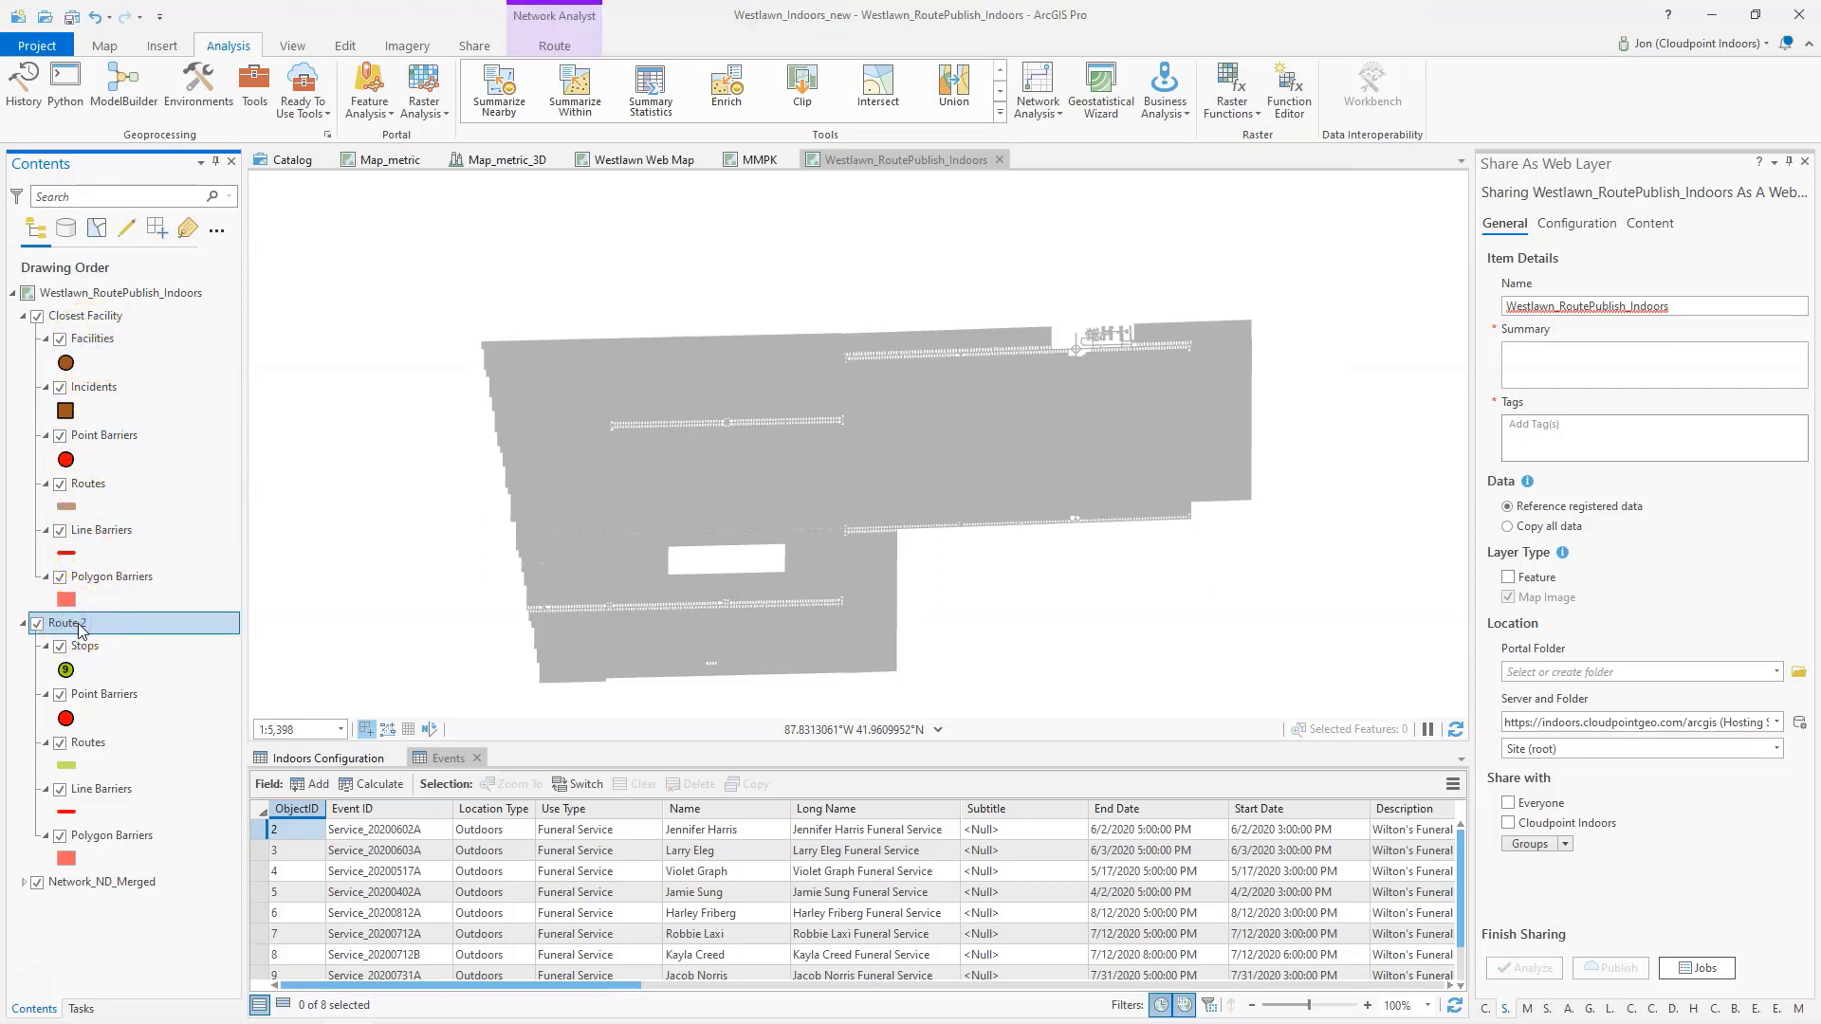
{"action": "left_click", "coordinate": [81, 628]}
{"action": "key", "text": "Return"}
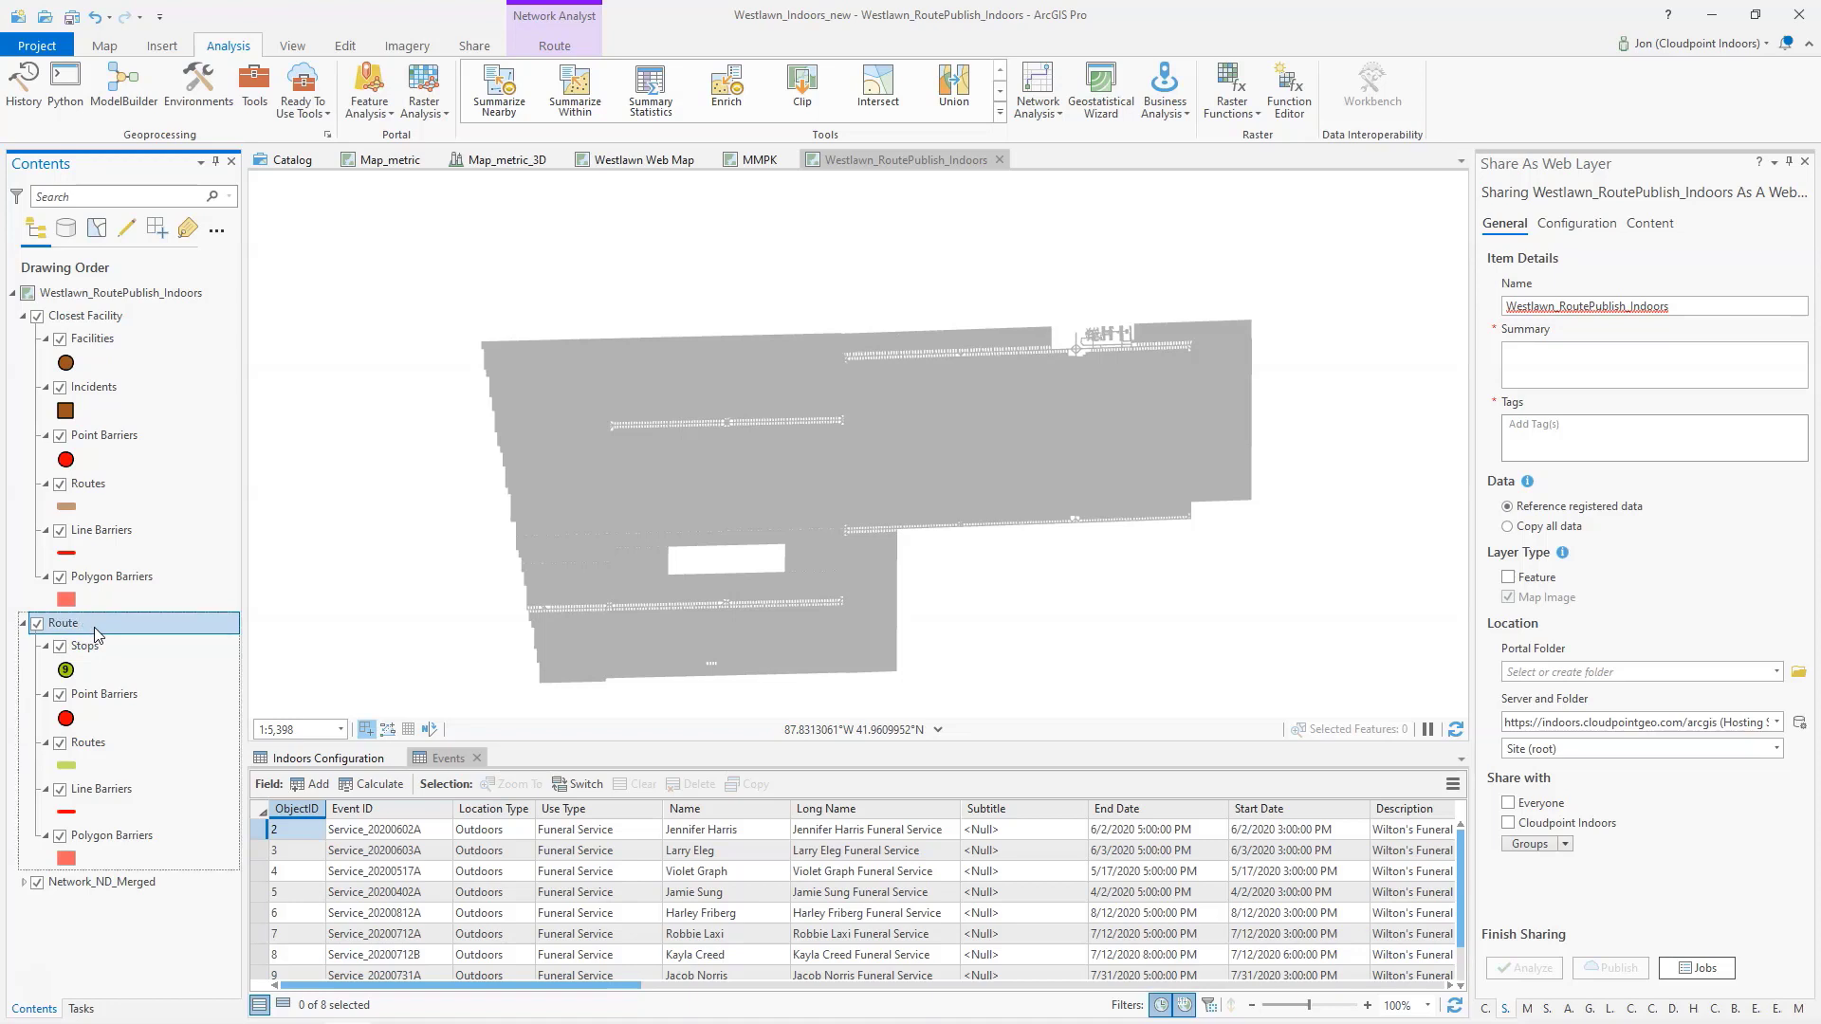
Remove the Network_ND_Merged layer from the map.
{"action": "left_click", "coordinate": [98, 884]}
{"action": "right_click", "coordinate": [98, 891]}
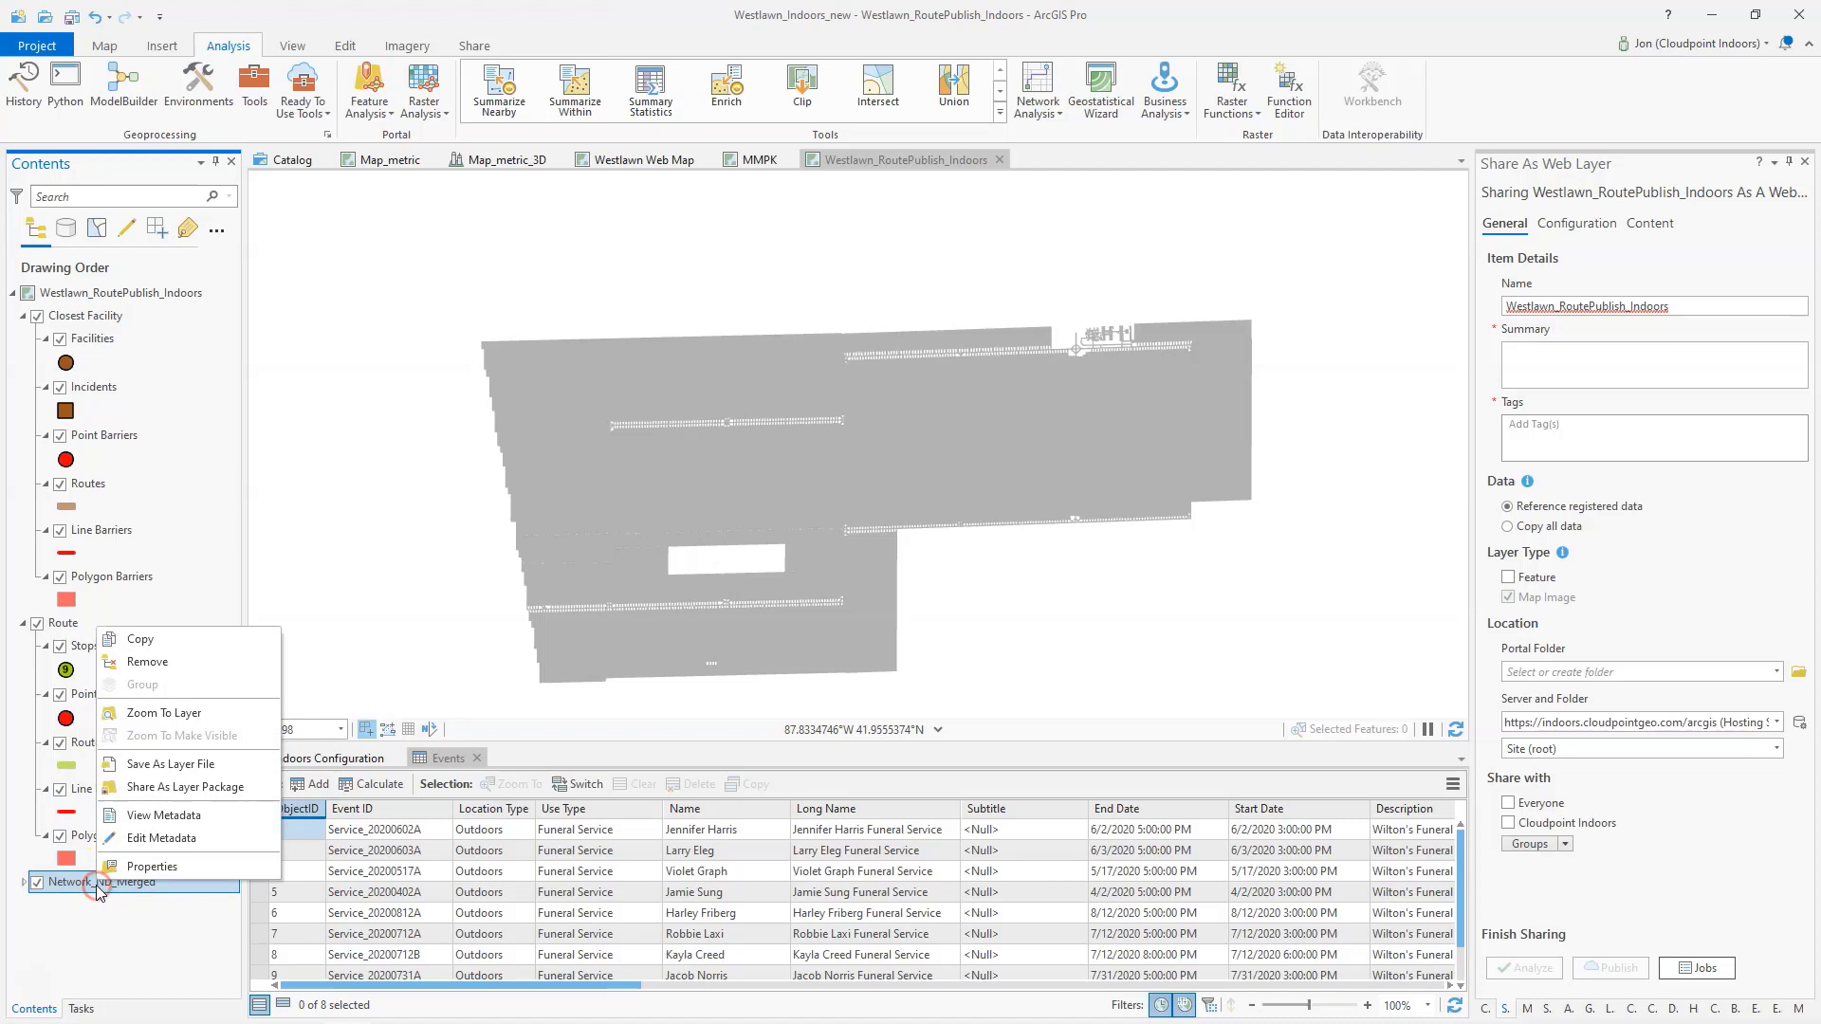
{"action": "left_click", "coordinate": [151, 672]}
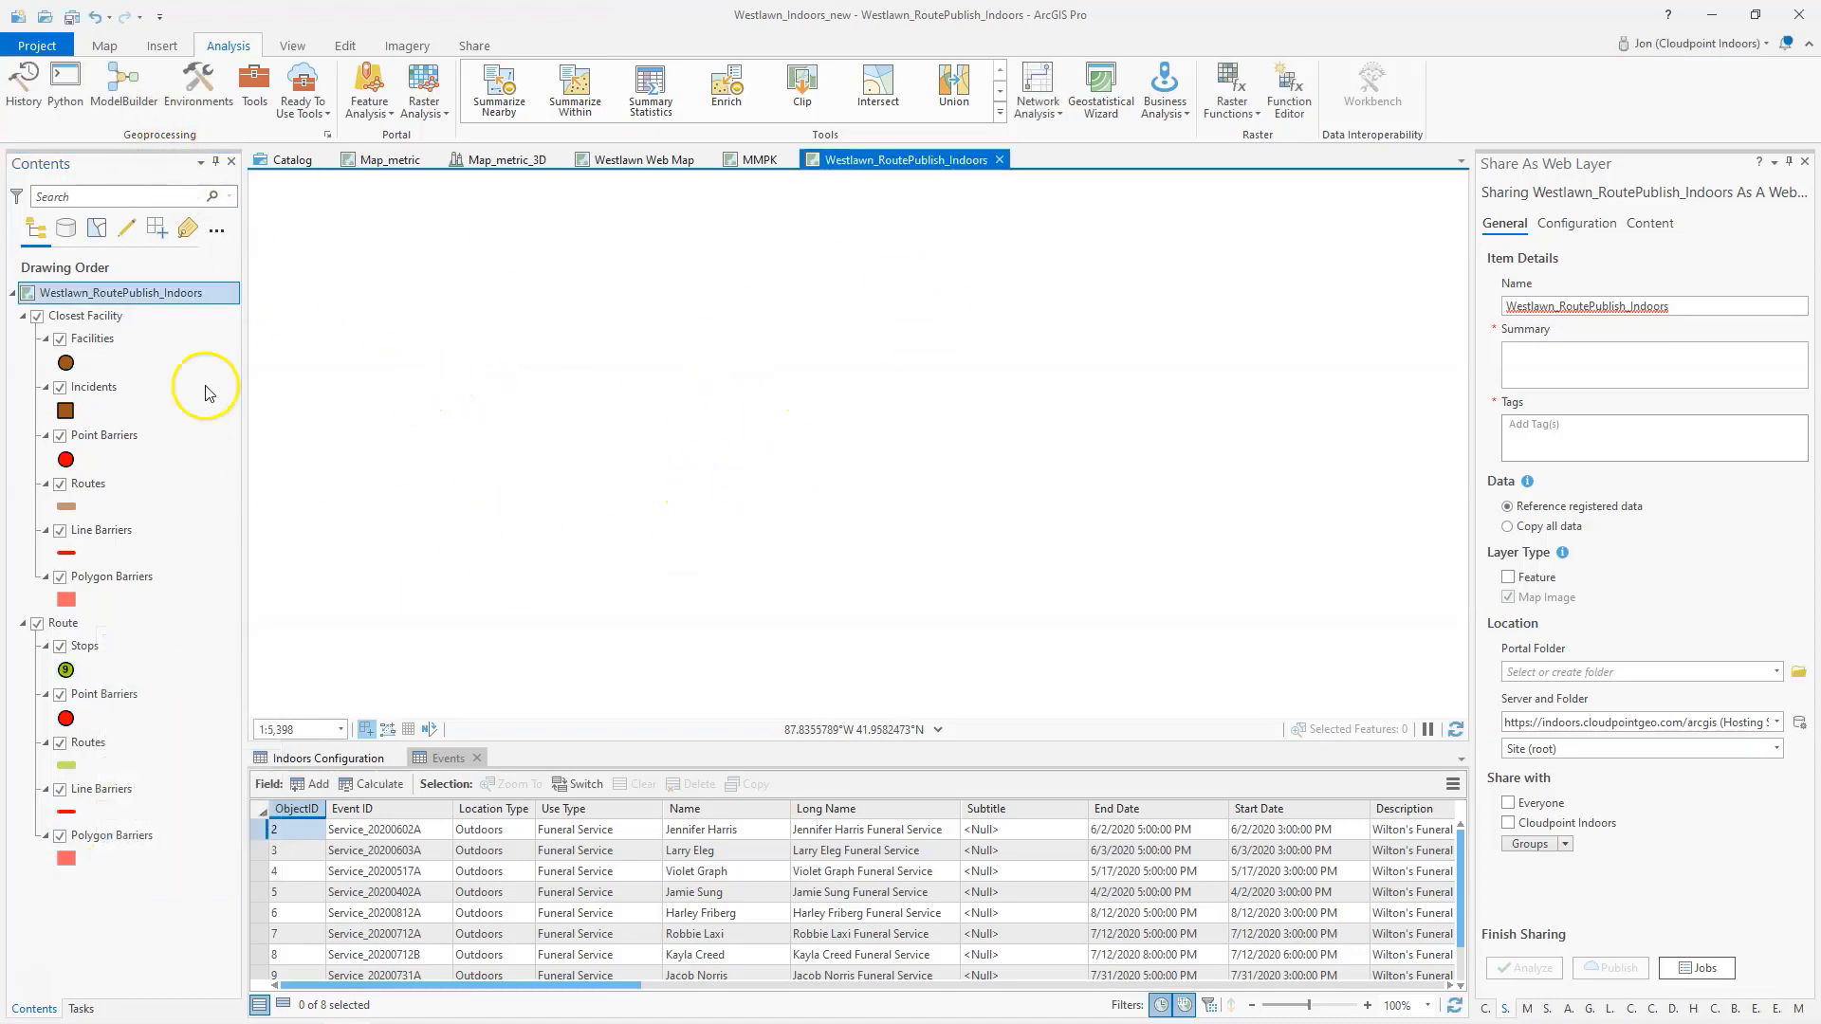
Save the project with the Route and Closest Facility layers in the map.
{"action": "left_click", "coordinate": [85, 315]}
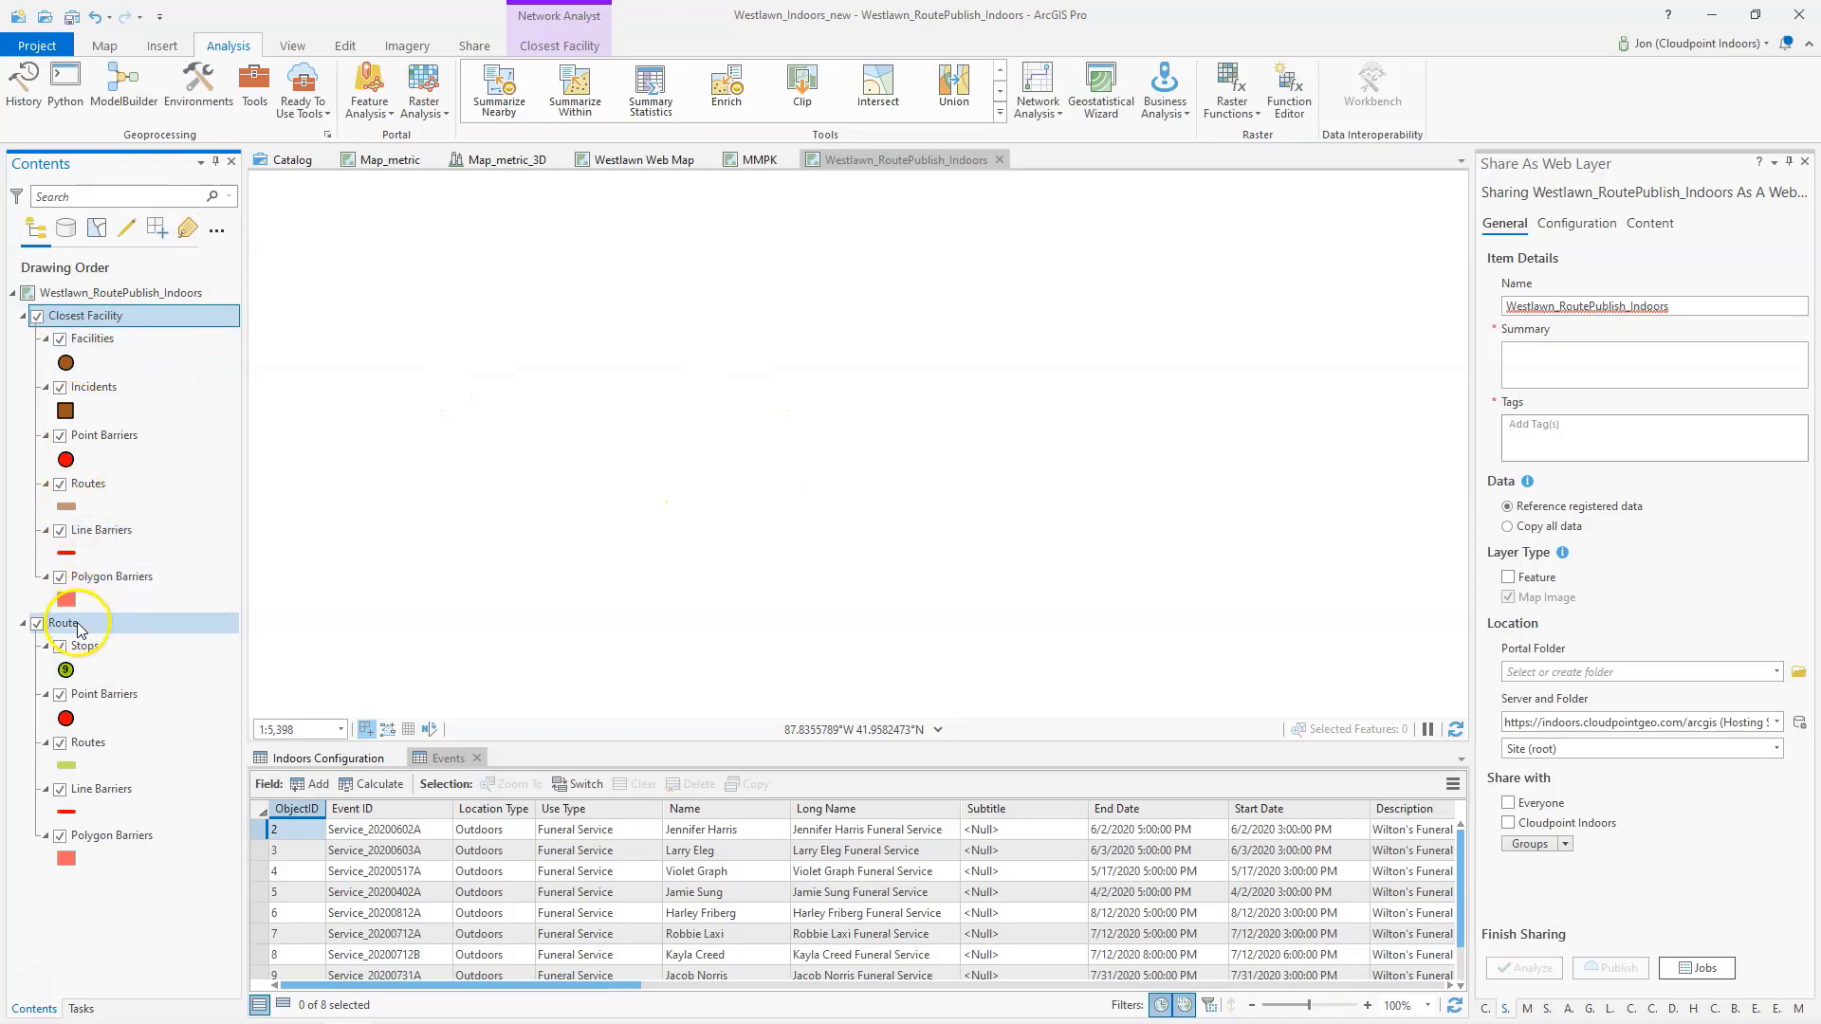
{"action": "left_click", "coordinate": [115, 298]}
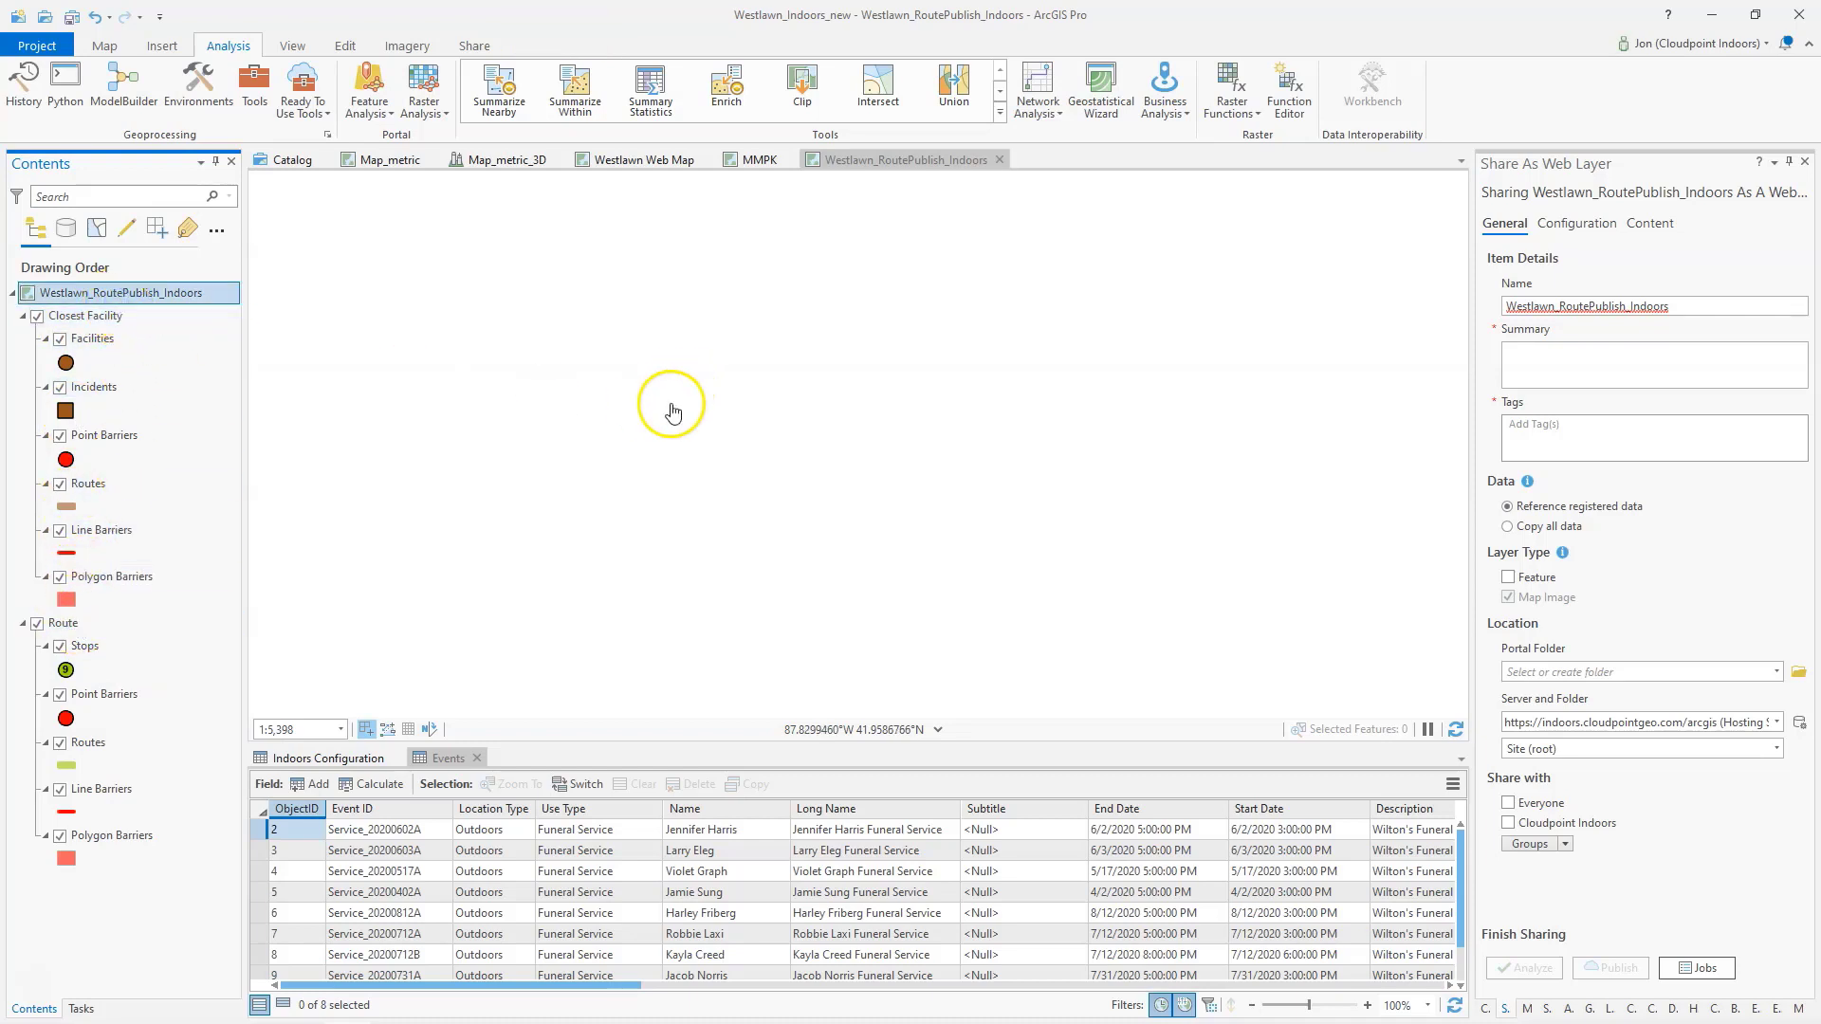
{"action": "left_click", "coordinate": [72, 18]}
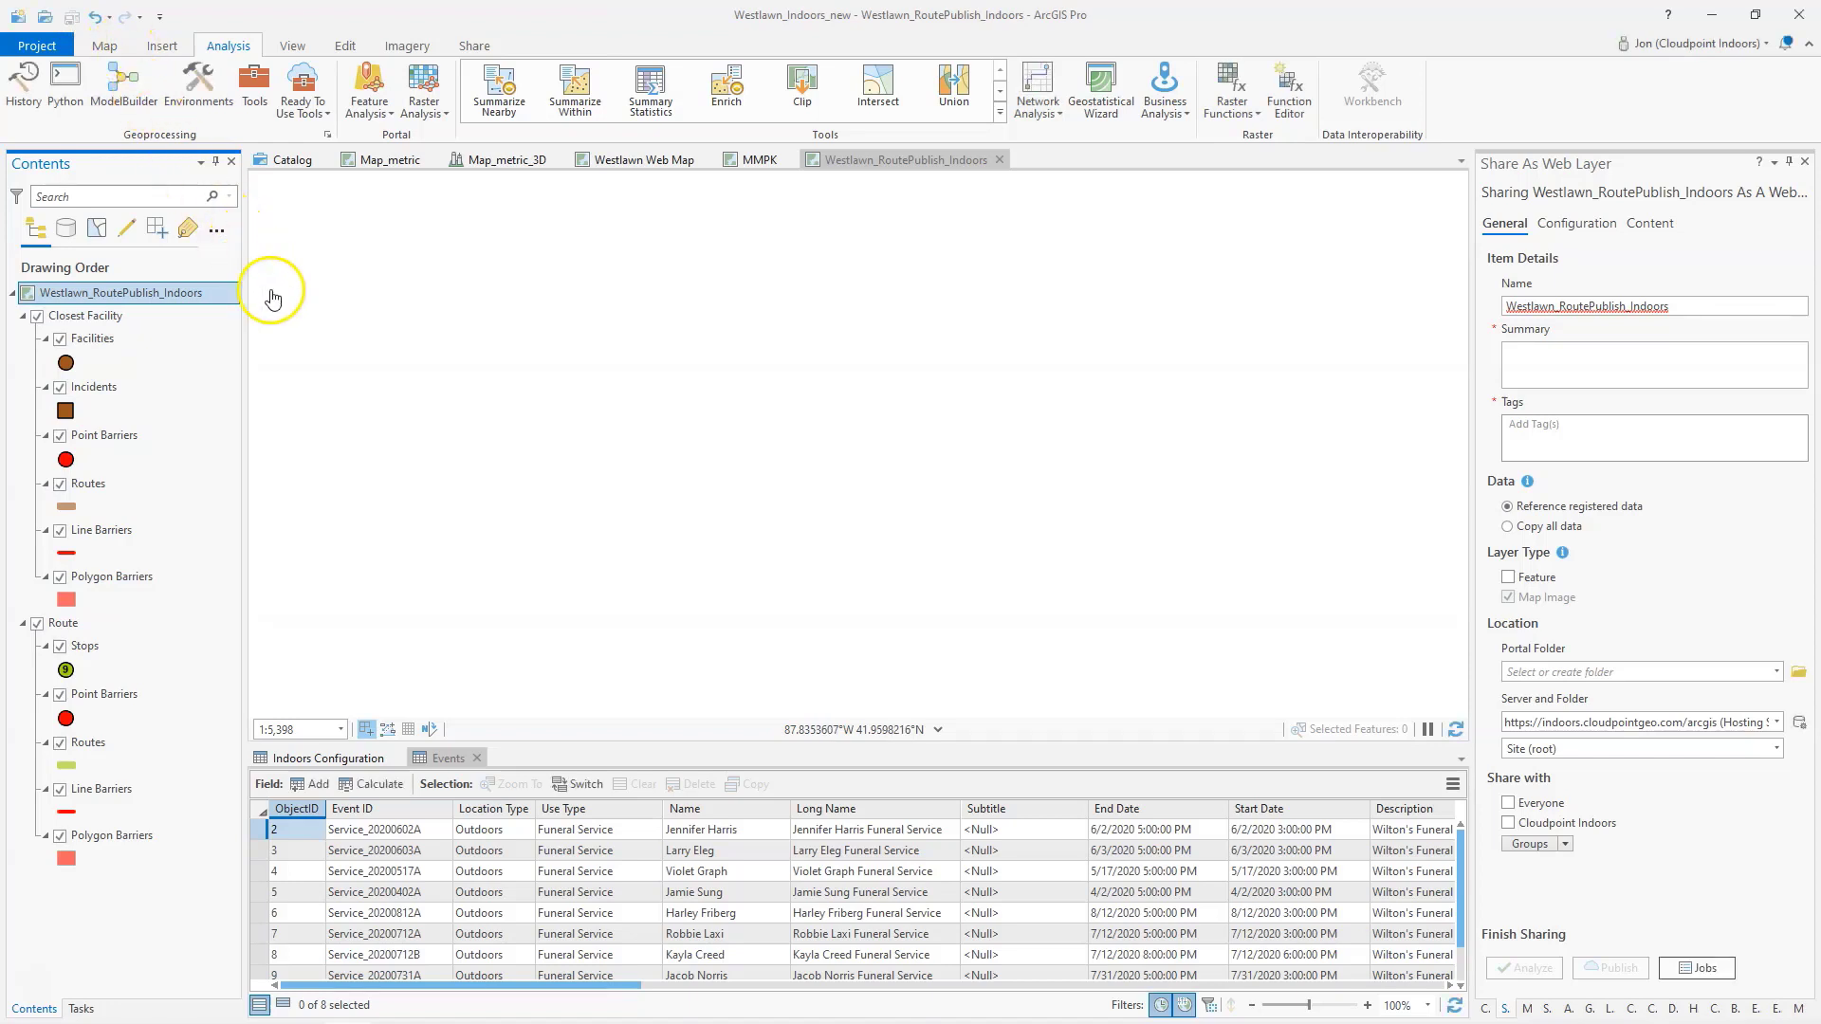
From the Share tab's Web Layer menu, choose Publish Web Layer for Westlawn_RoutePublish_Indoors.
{"action": "left_click", "coordinate": [478, 47]}
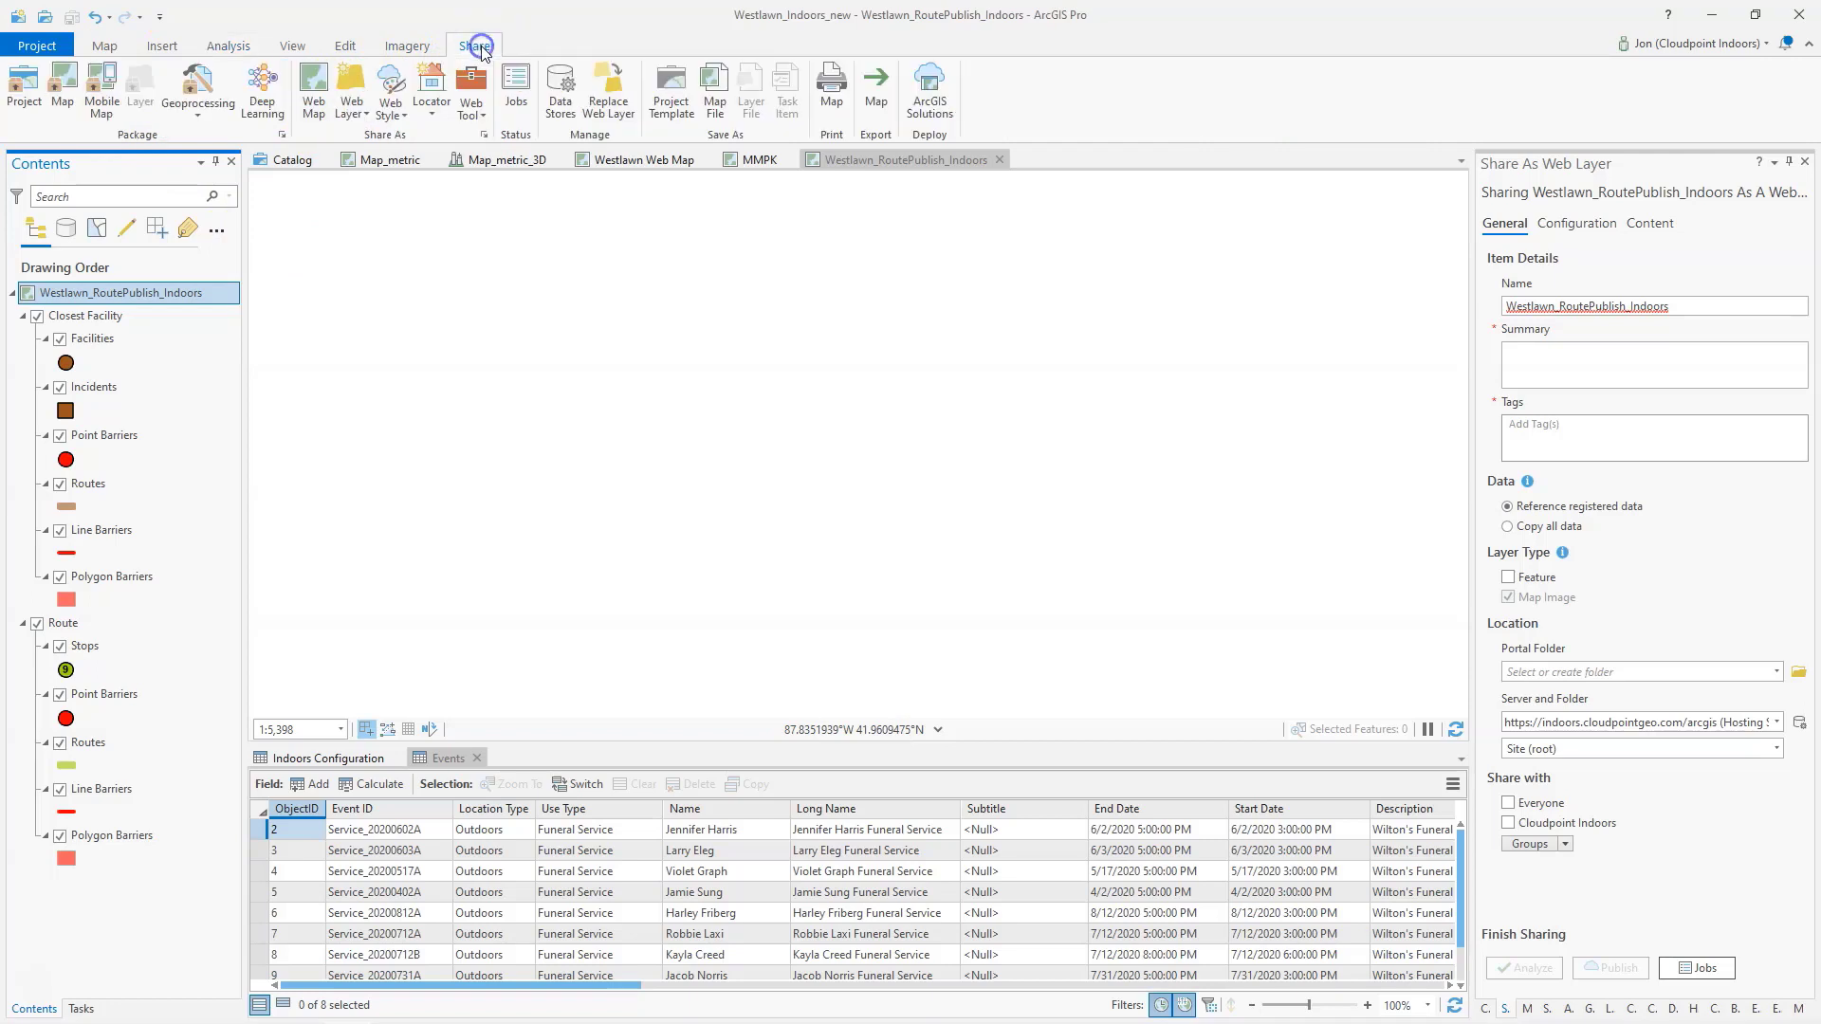
{"action": "left_click", "coordinate": [350, 114]}
{"action": "left_click", "coordinate": [413, 149]}
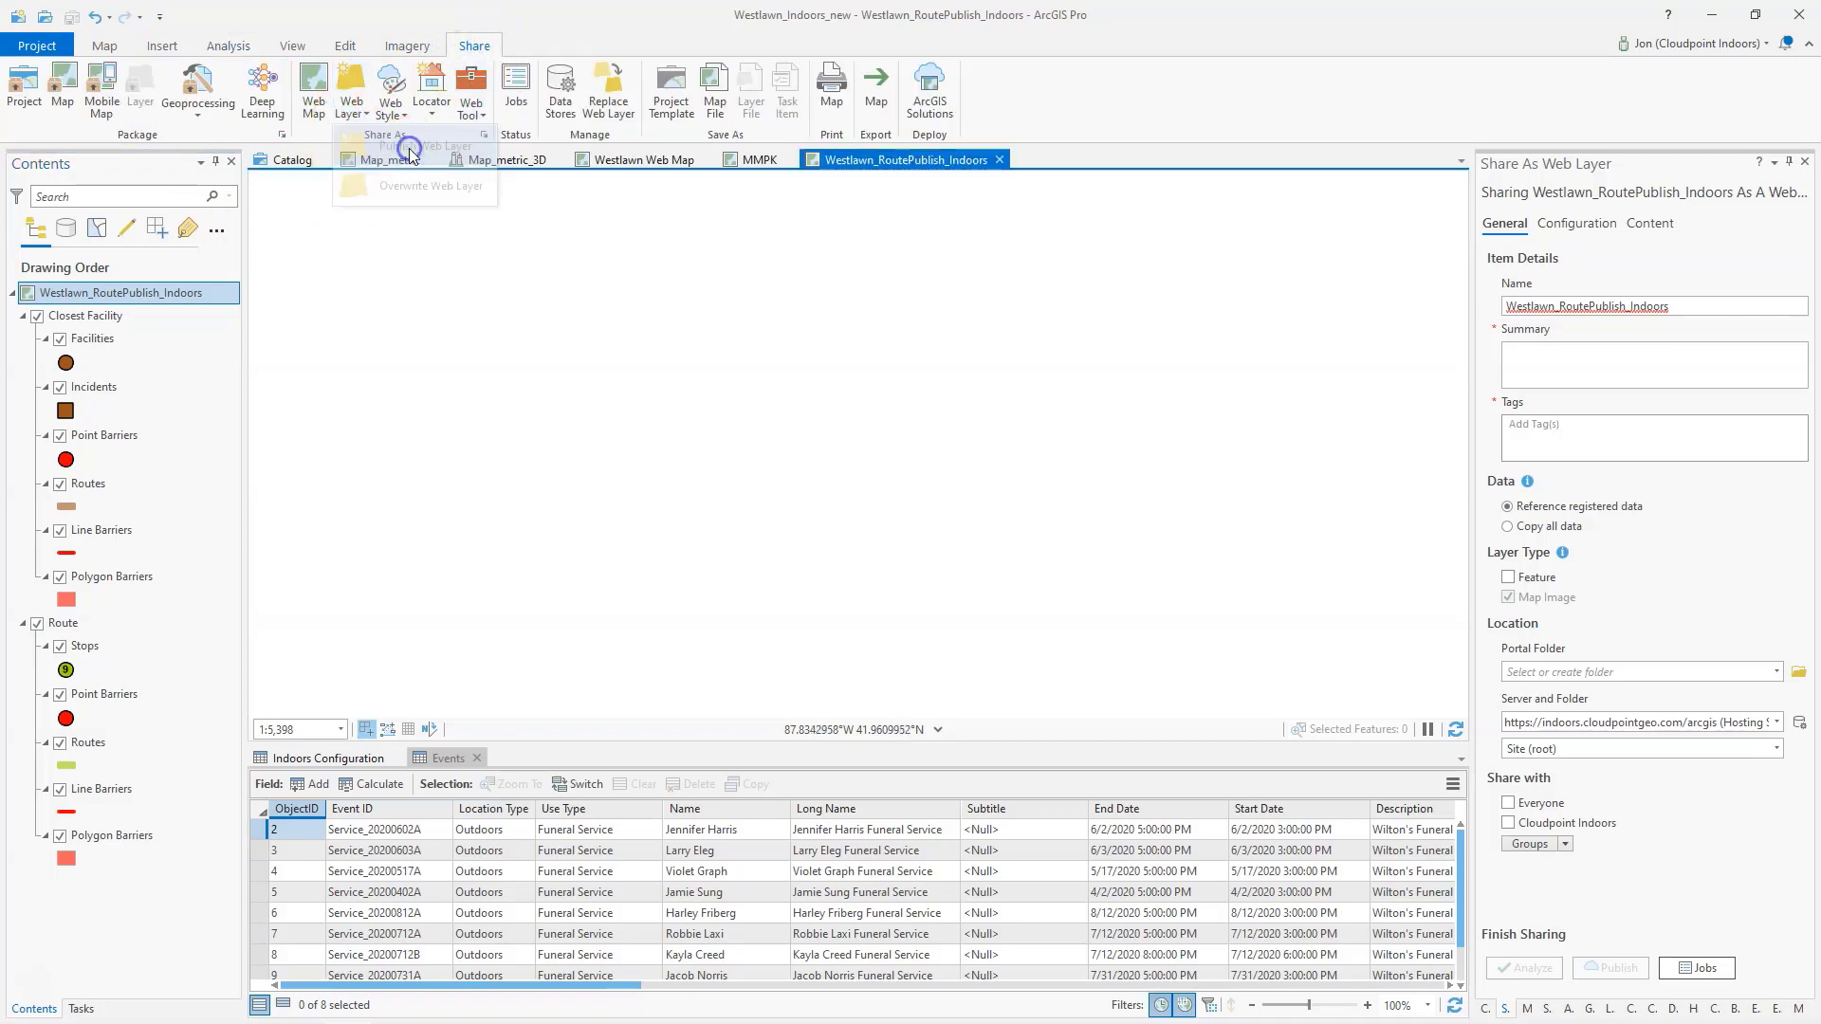
{"action": "left_click", "coordinate": [1580, 362]}
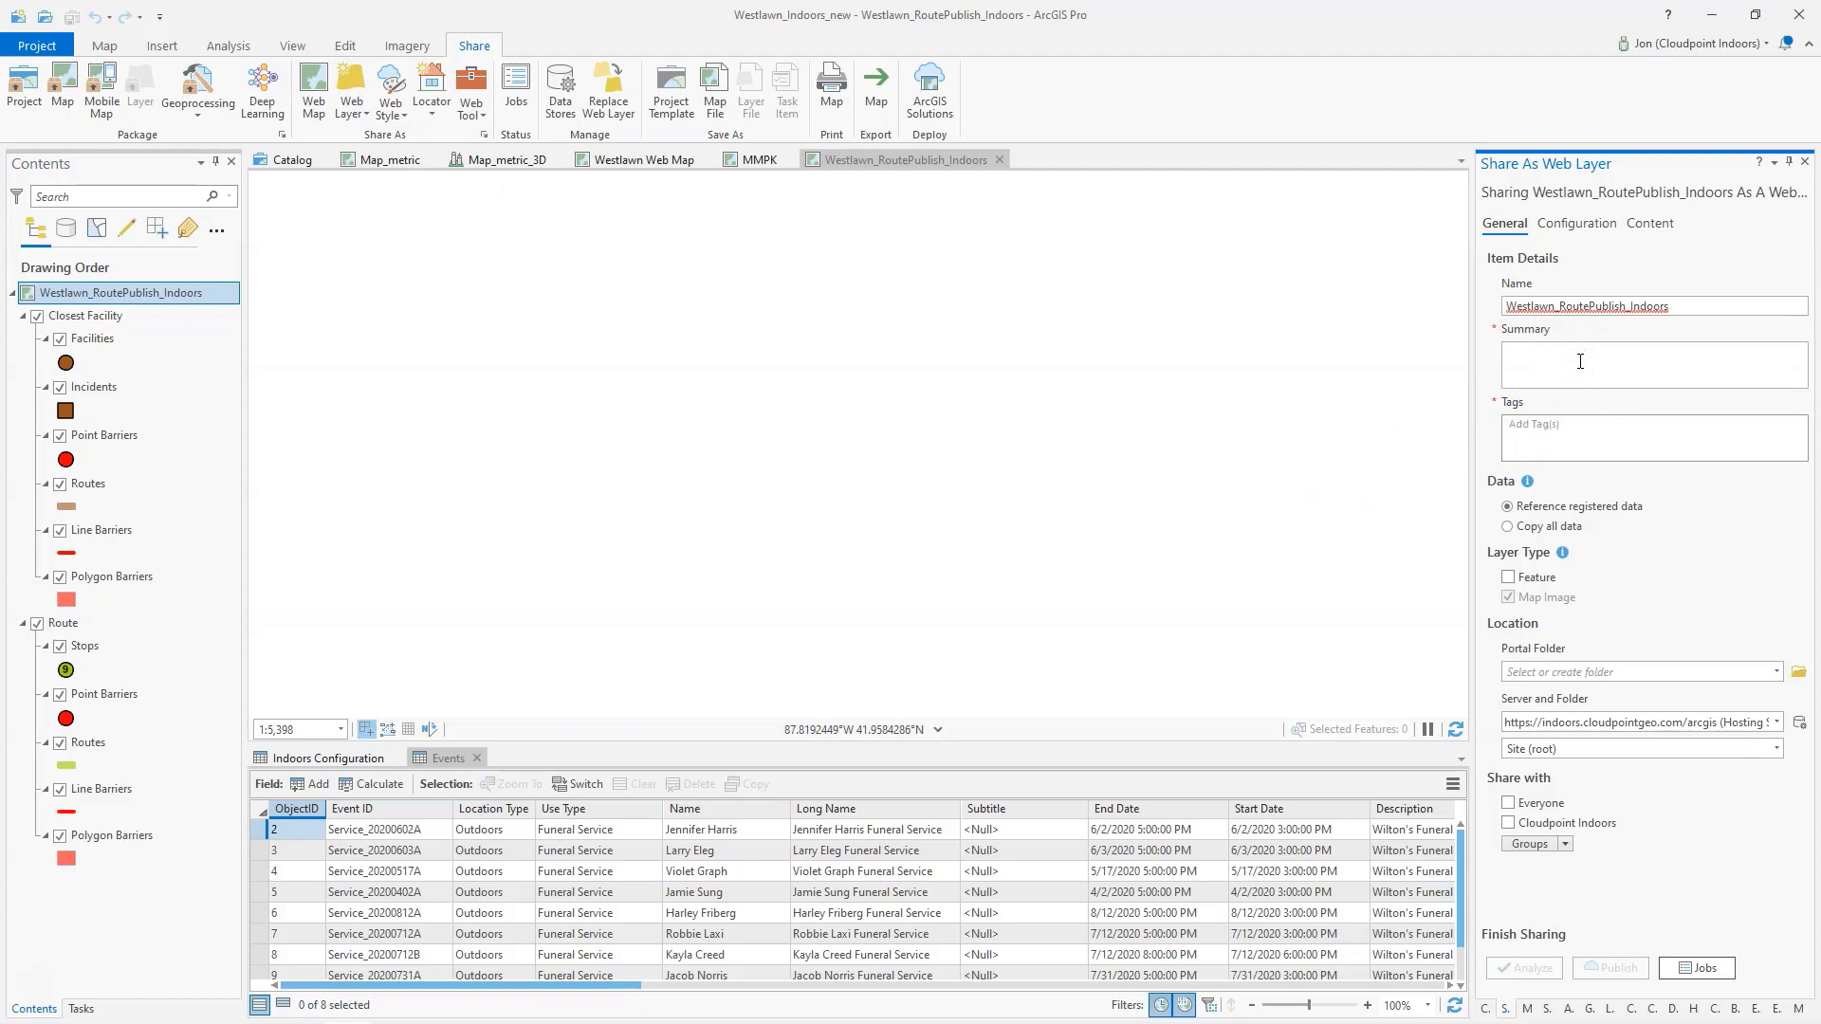
Name it Westlawn_Routing, add the route network summary, and tag Westlawn, Indoors, Routing, Closest Facility.
{"action": "left_click_drag", "start_coordinate": [1559, 306], "coordinate": [1704, 305]}
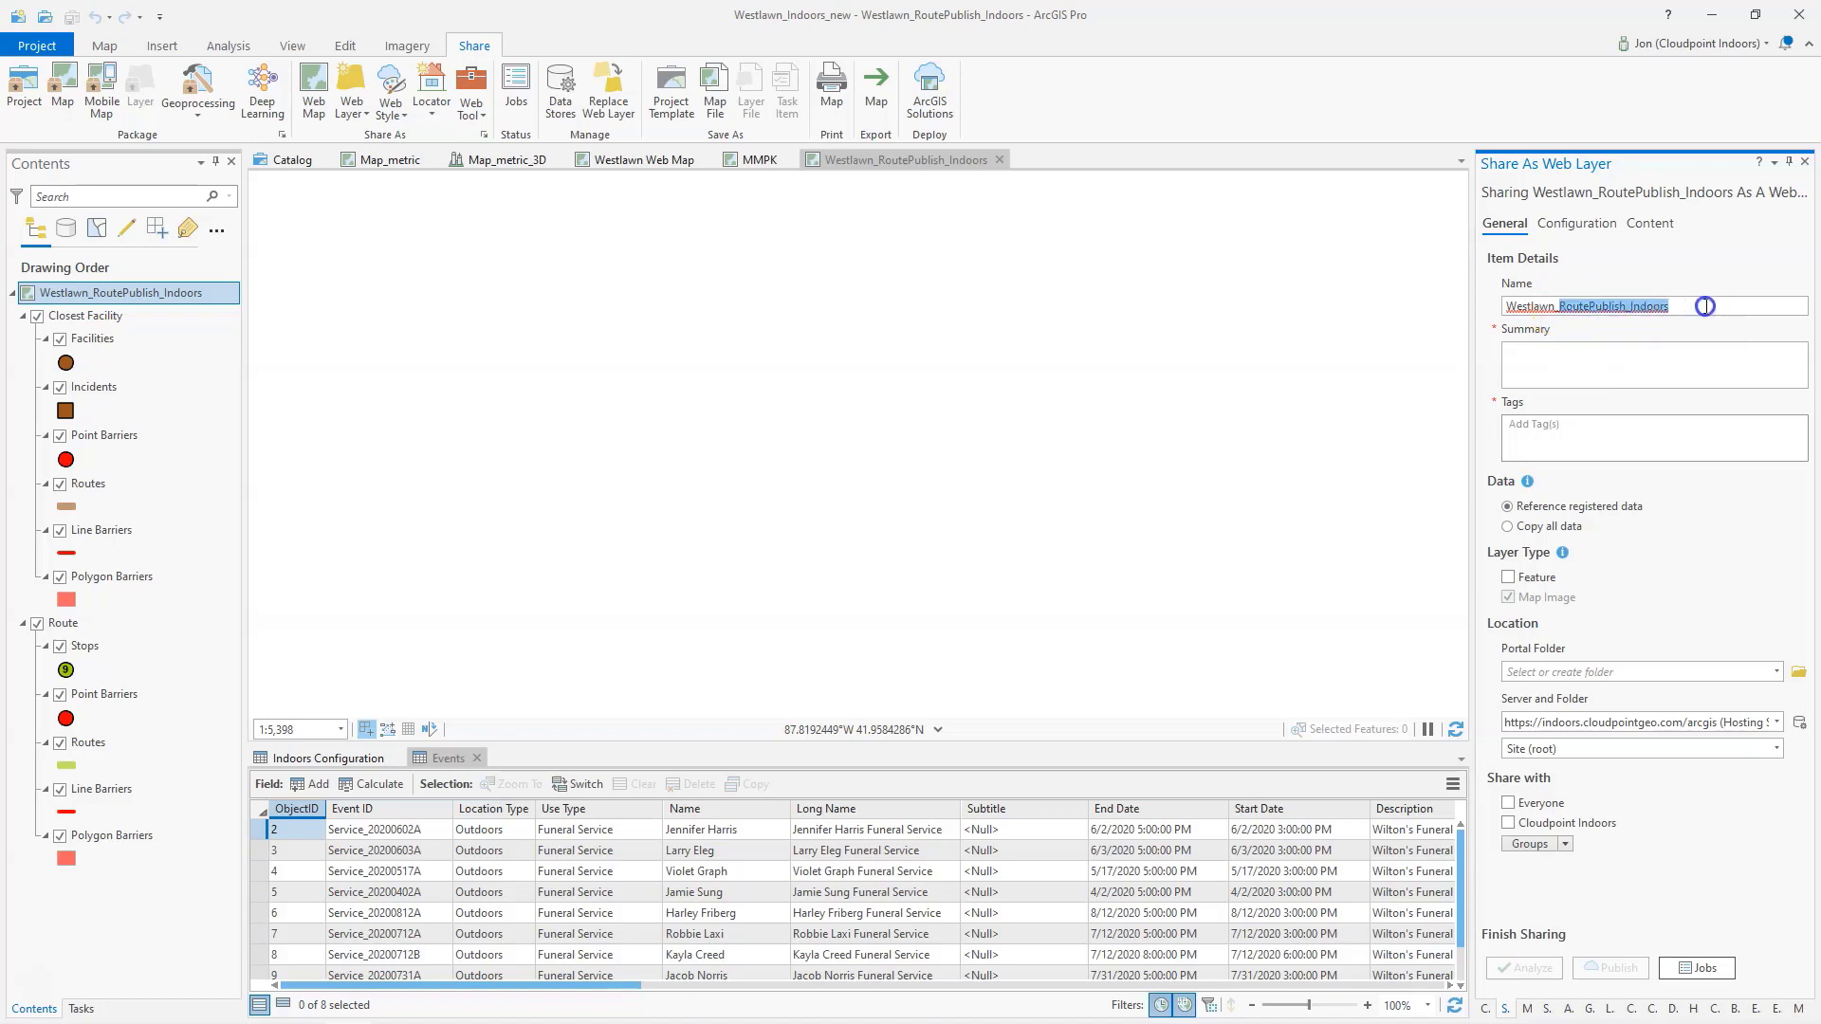
{"action": "type", "text": "Tour"}
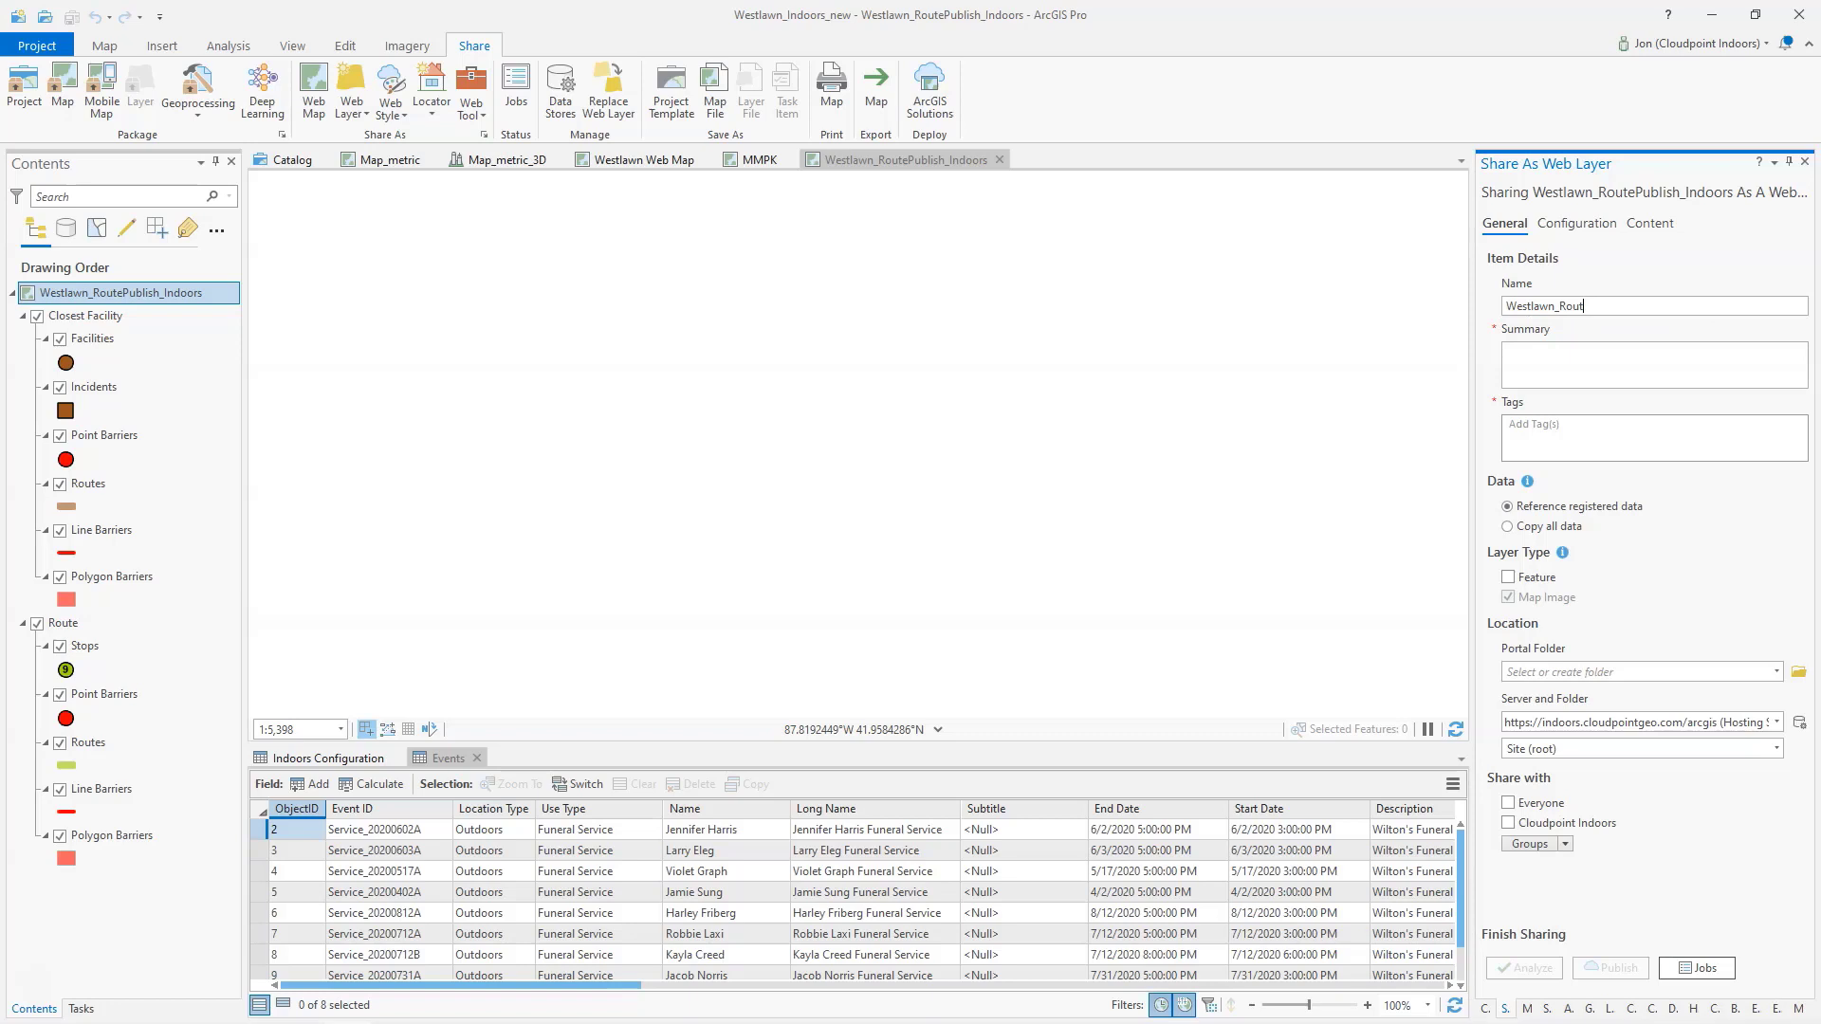
{"action": "key", "text": "Tab"}
{"action": "type", "text": "rk"}
{"action": "key", "text": "Tab"}
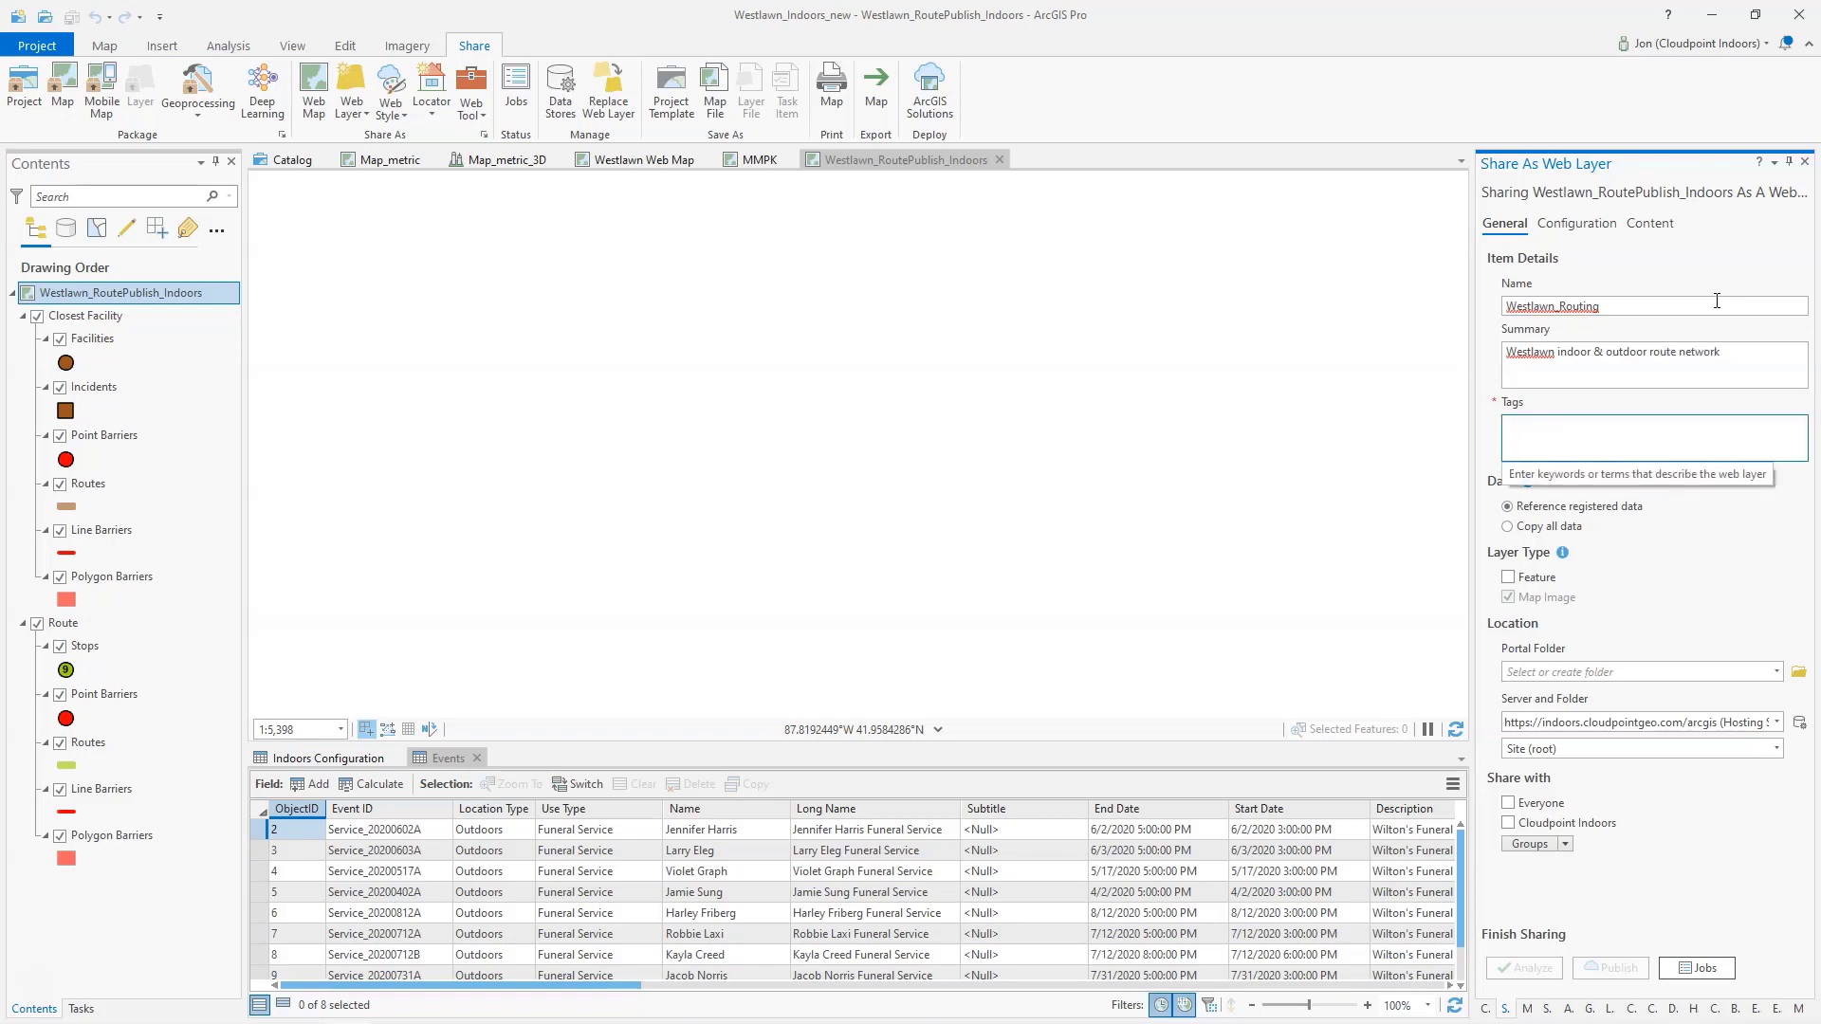
{"action": "left_click", "coordinate": [919, 578]}
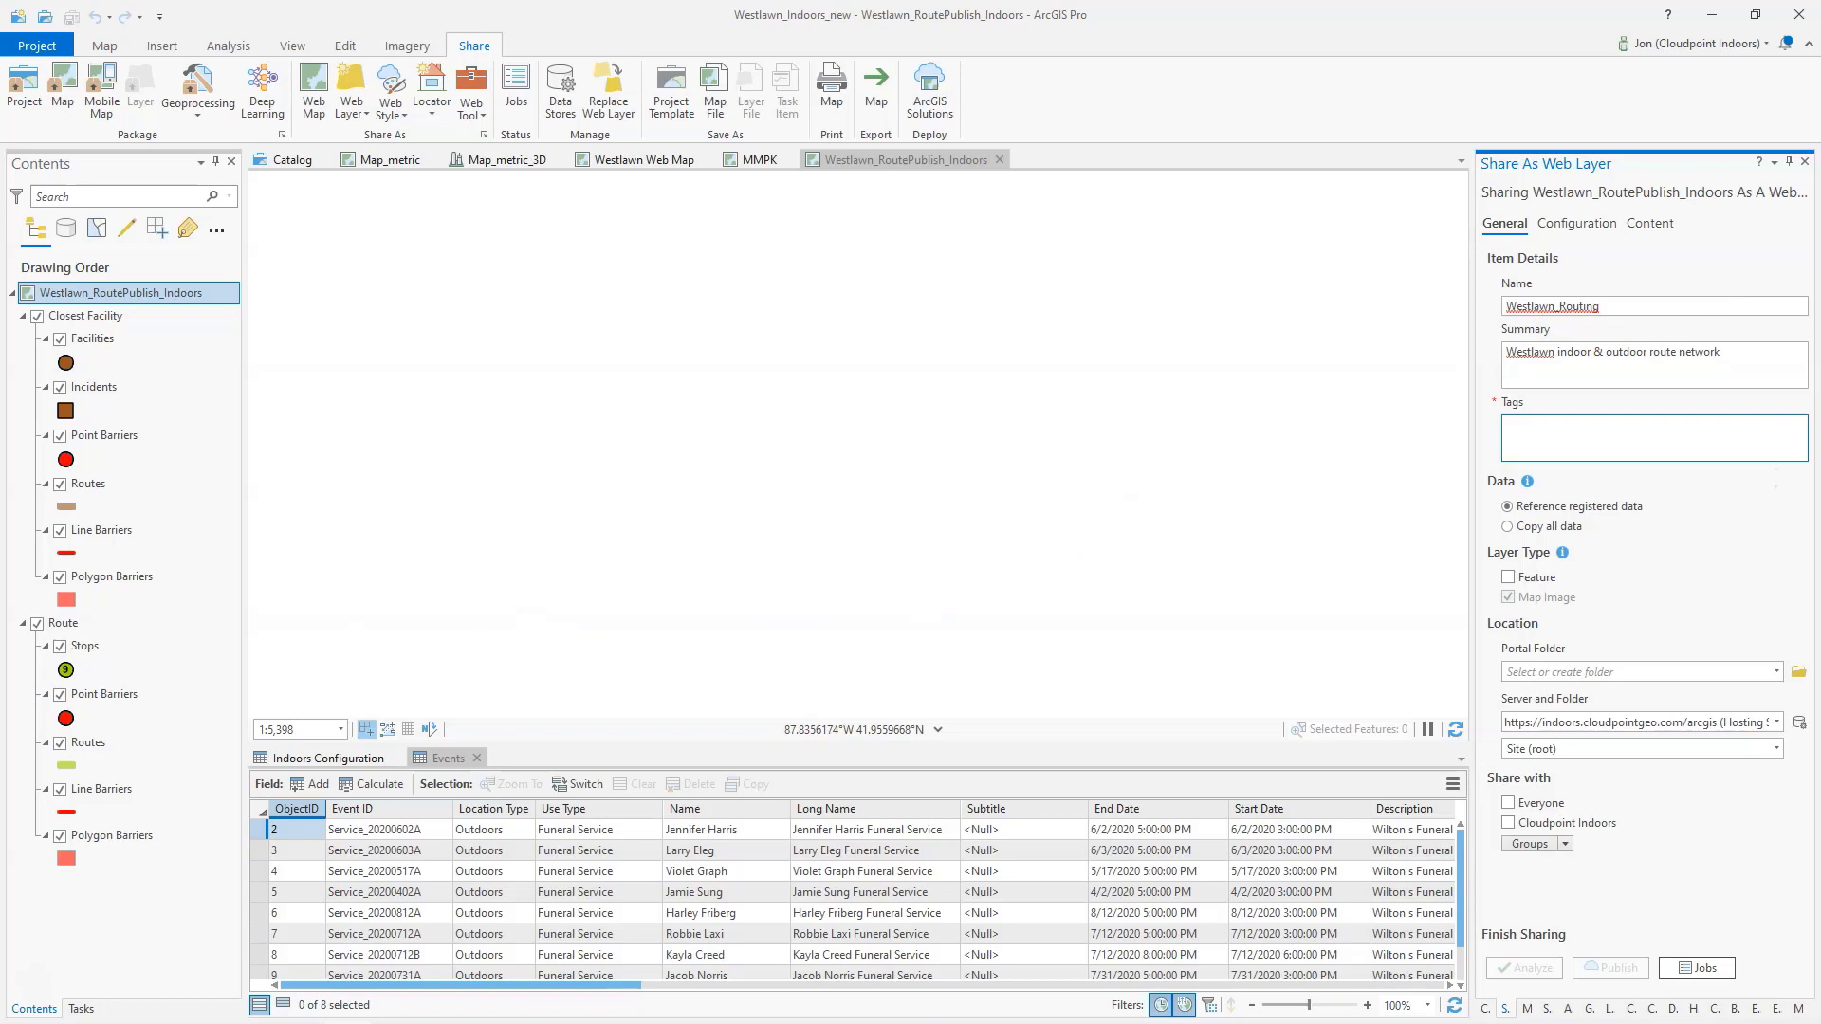
{"action": "left_click", "coordinate": [1549, 435]}
{"action": "type", "text": "W"}
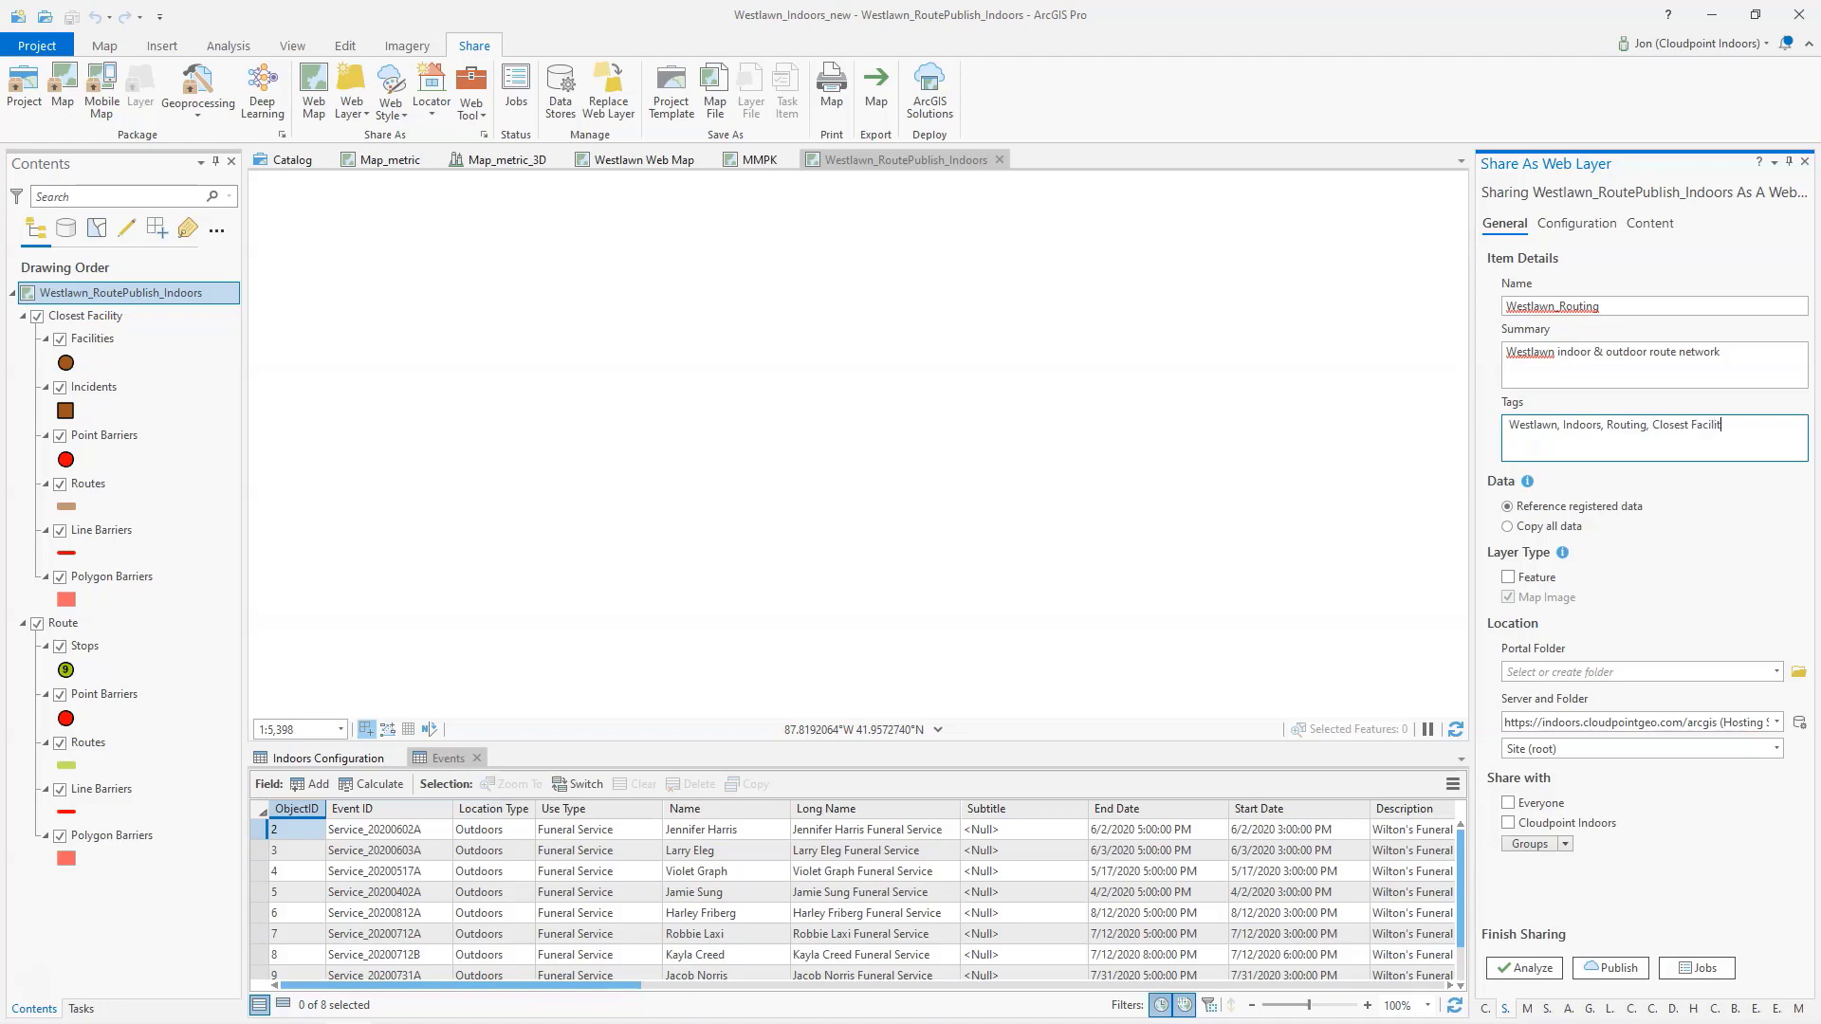
Select the Copy all data option under Data.
{"action": "left_click", "coordinate": [1541, 524]}
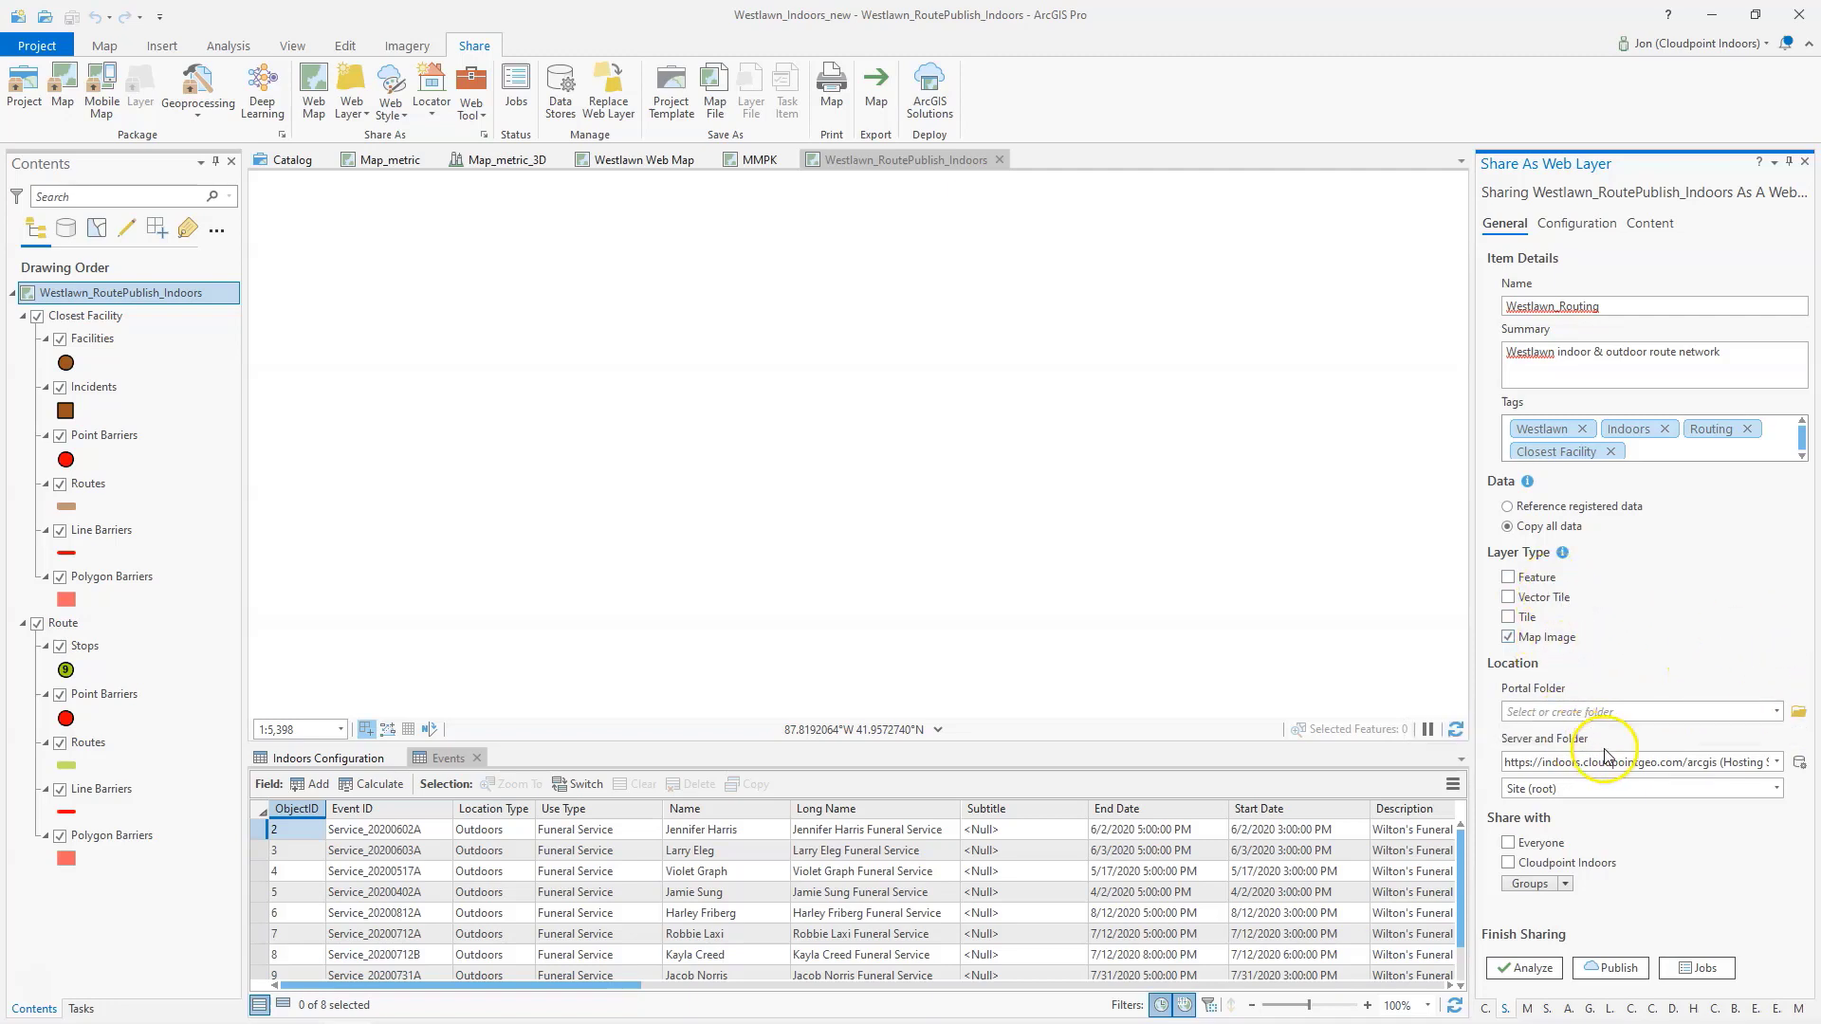
Choose the Westlawn portal folder and the federated hosting server for the web layer.
{"action": "left_click", "coordinate": [1775, 711]}
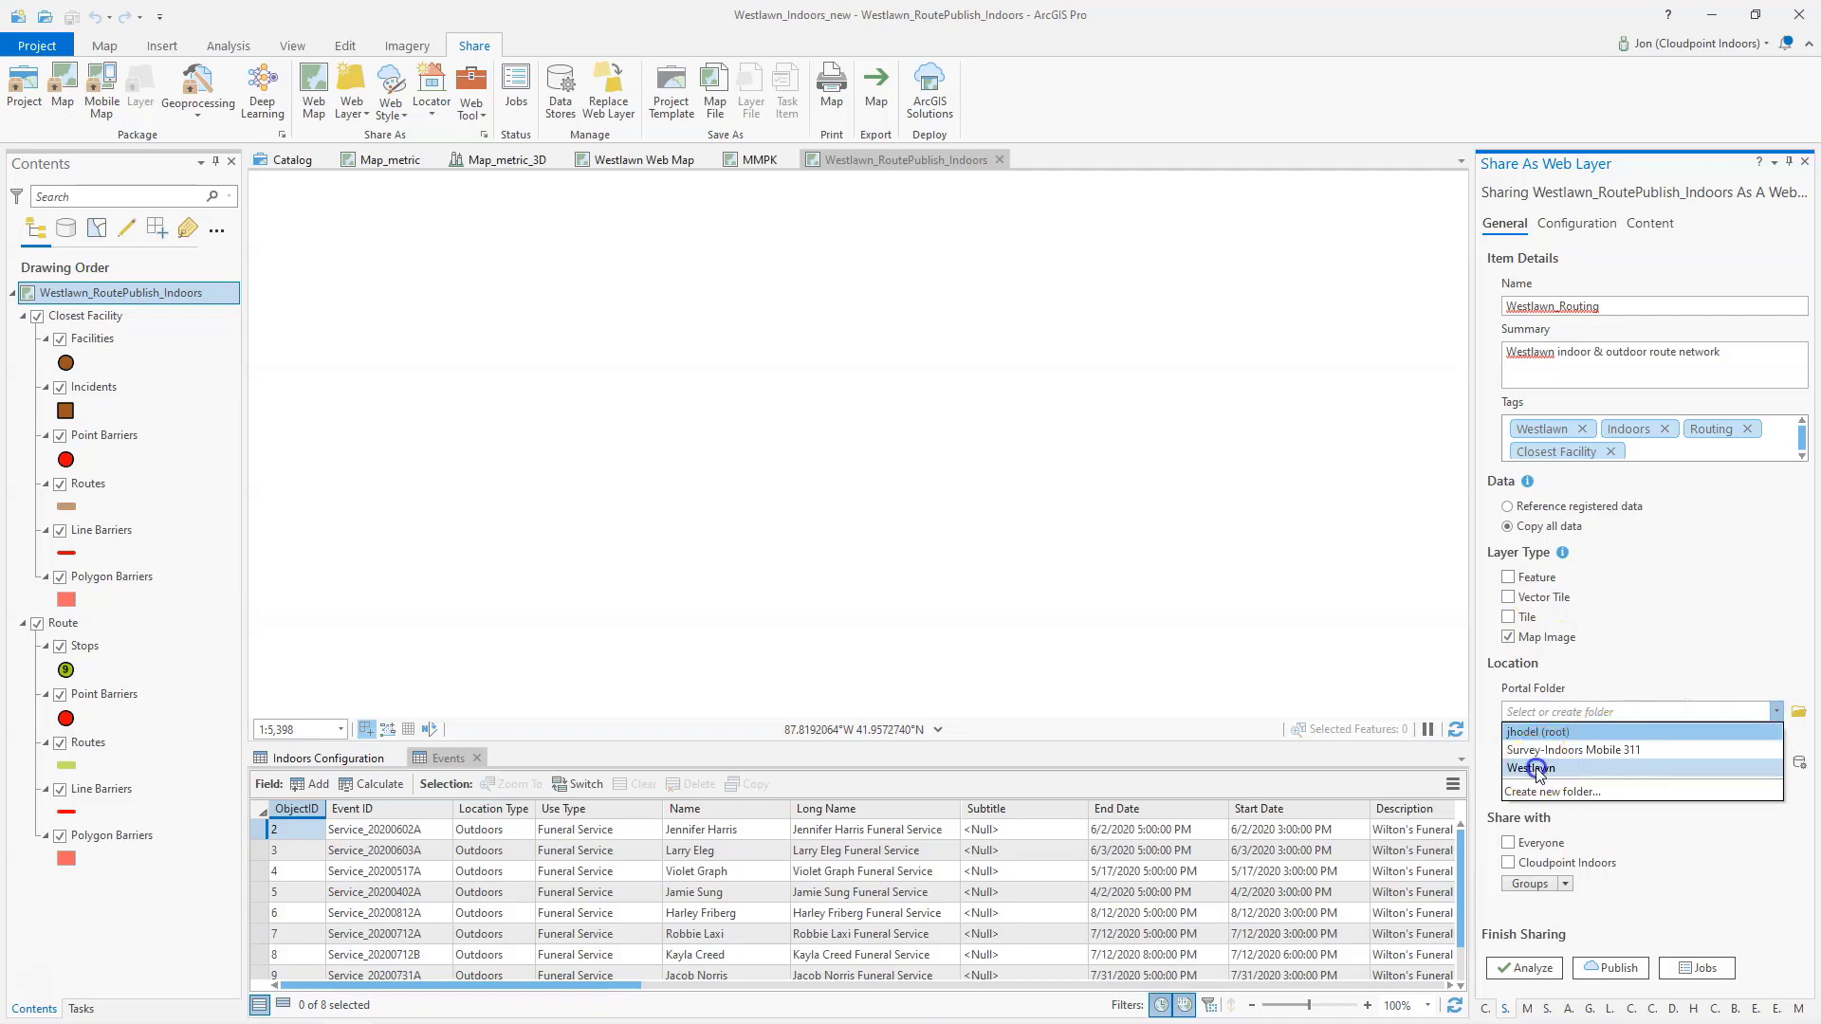
{"action": "left_click", "coordinate": [1565, 766]}
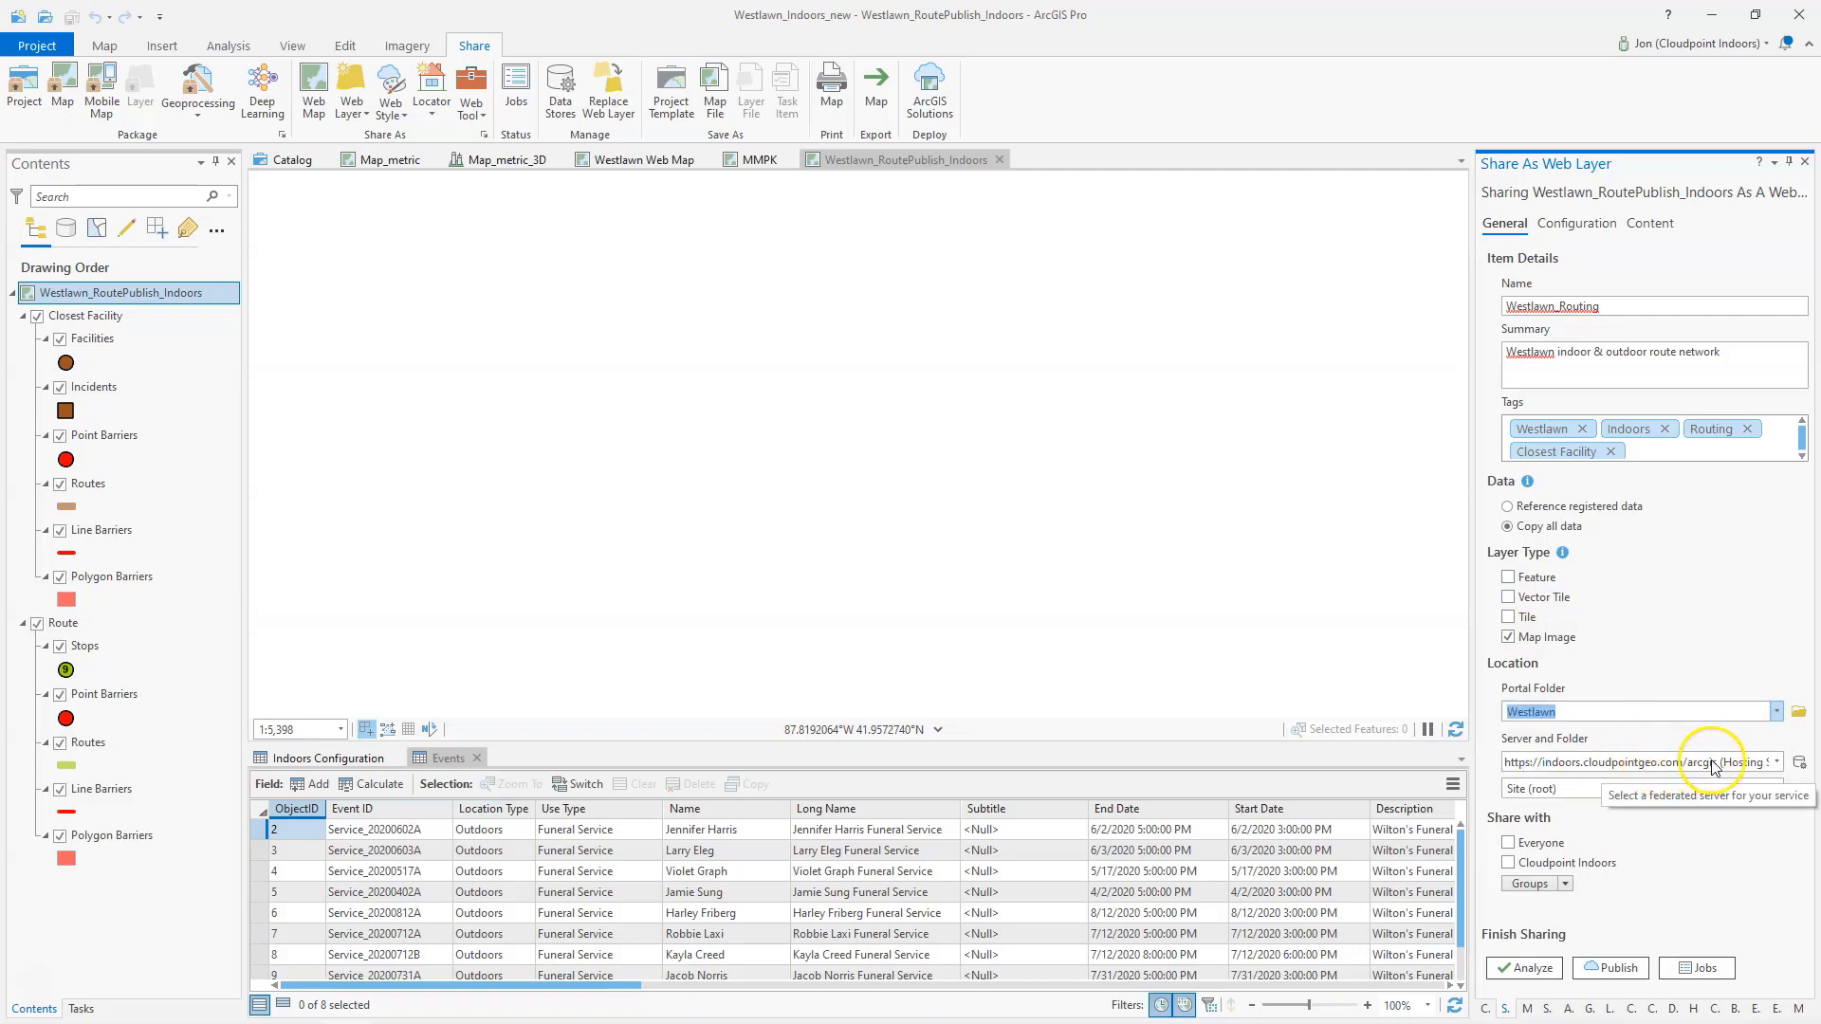
{"action": "left_click", "coordinate": [1754, 764]}
{"action": "left_click", "coordinate": [1753, 781]}
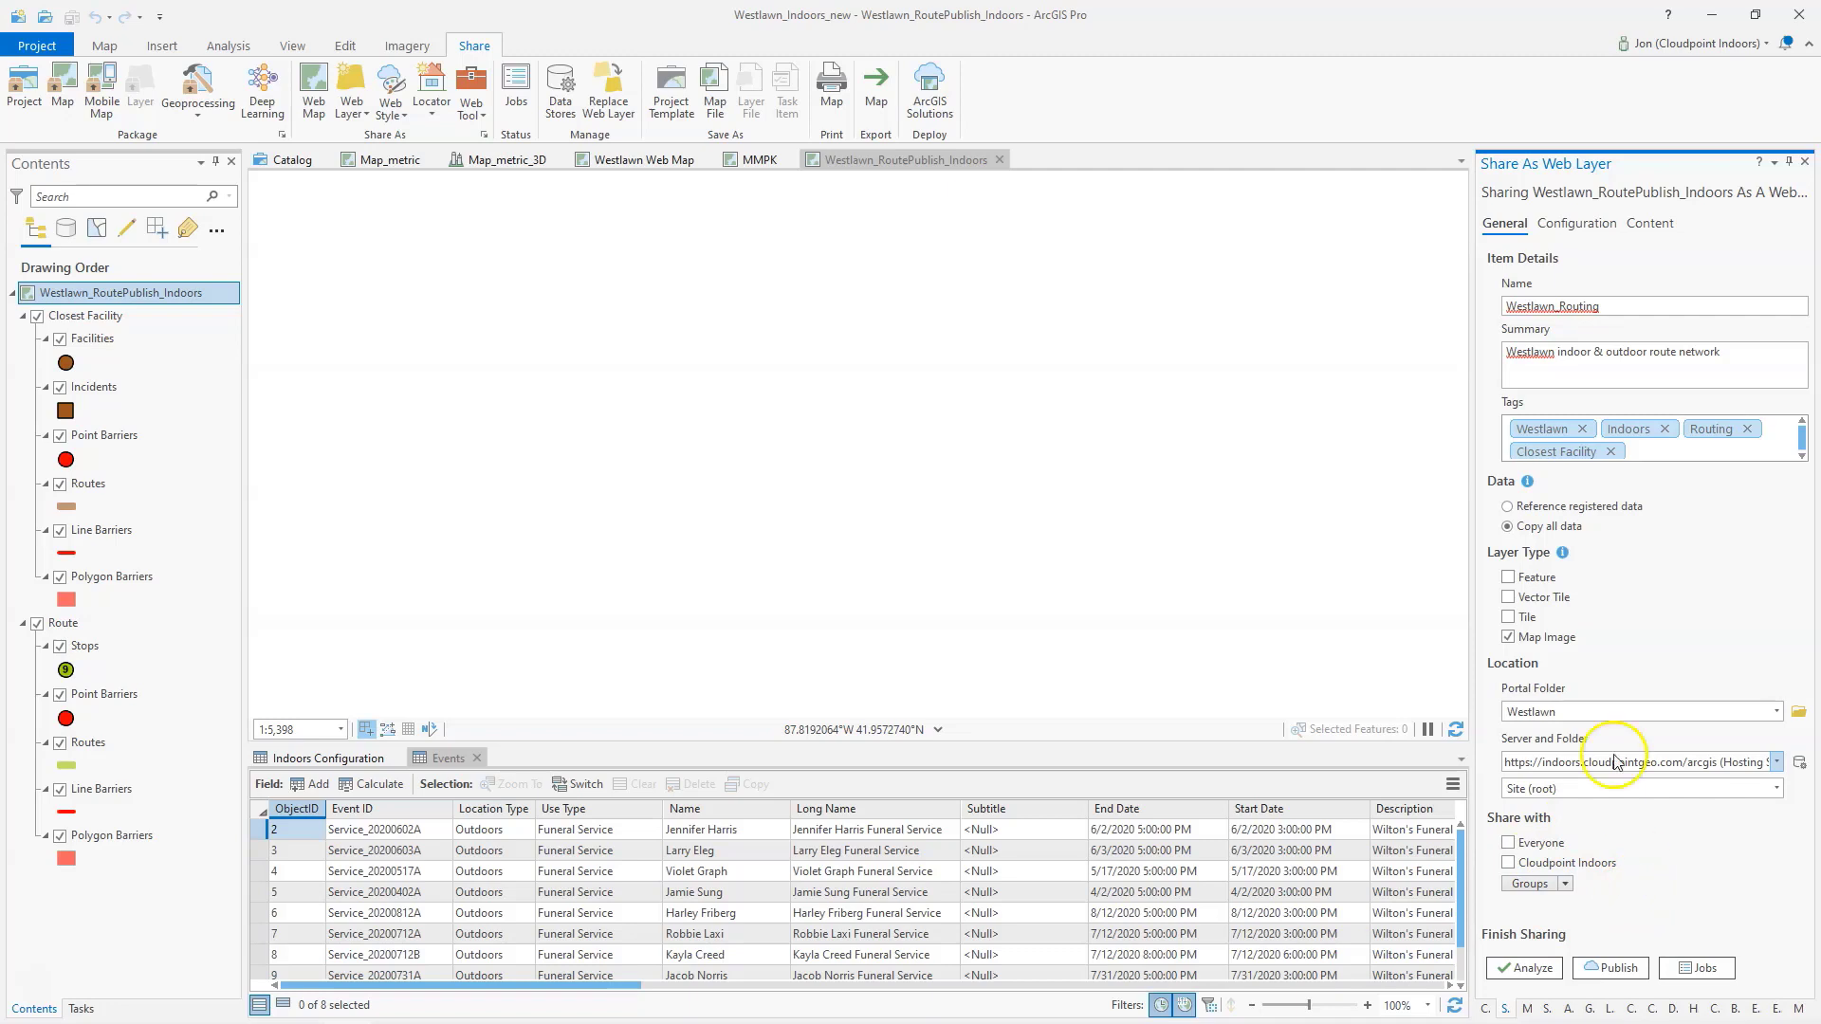
On Configuration, check Network Analysis, keep time zone <None>, review instance settings, then return to General.
{"action": "left_click", "coordinate": [1566, 226]}
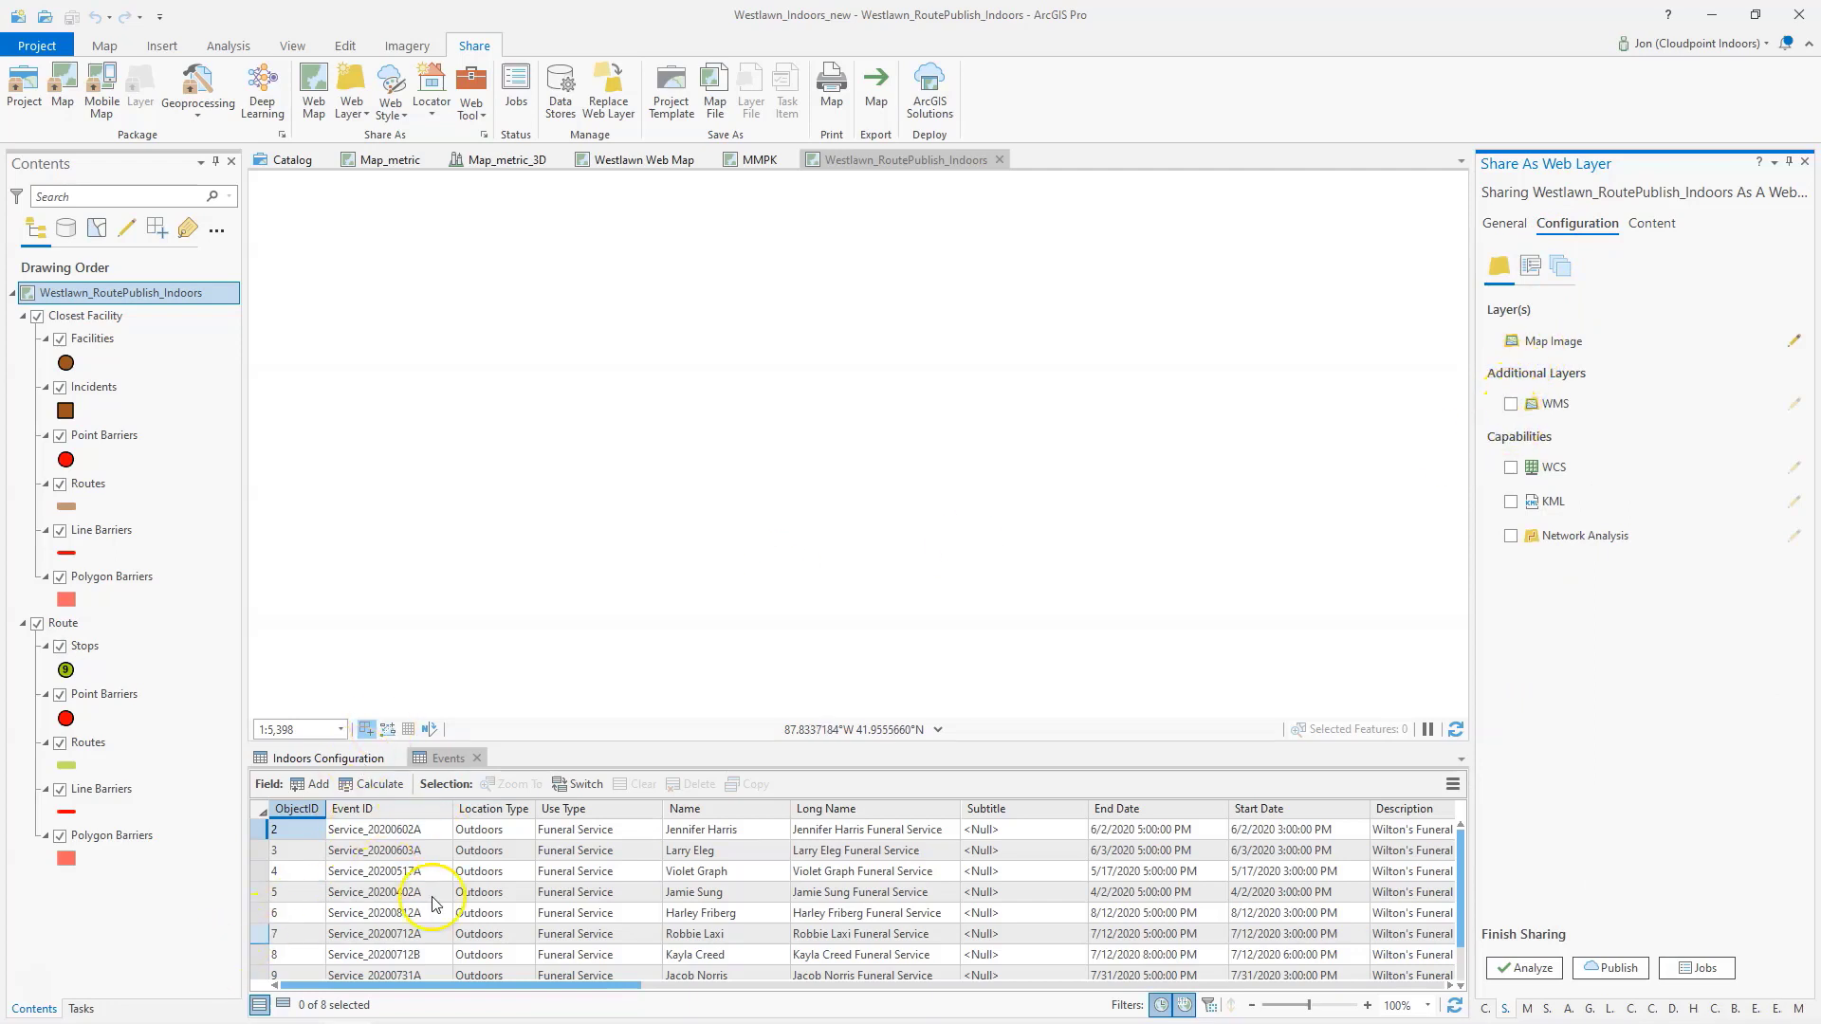
{"action": "left_click", "coordinate": [1510, 538]}
{"action": "left_click", "coordinate": [1529, 268]}
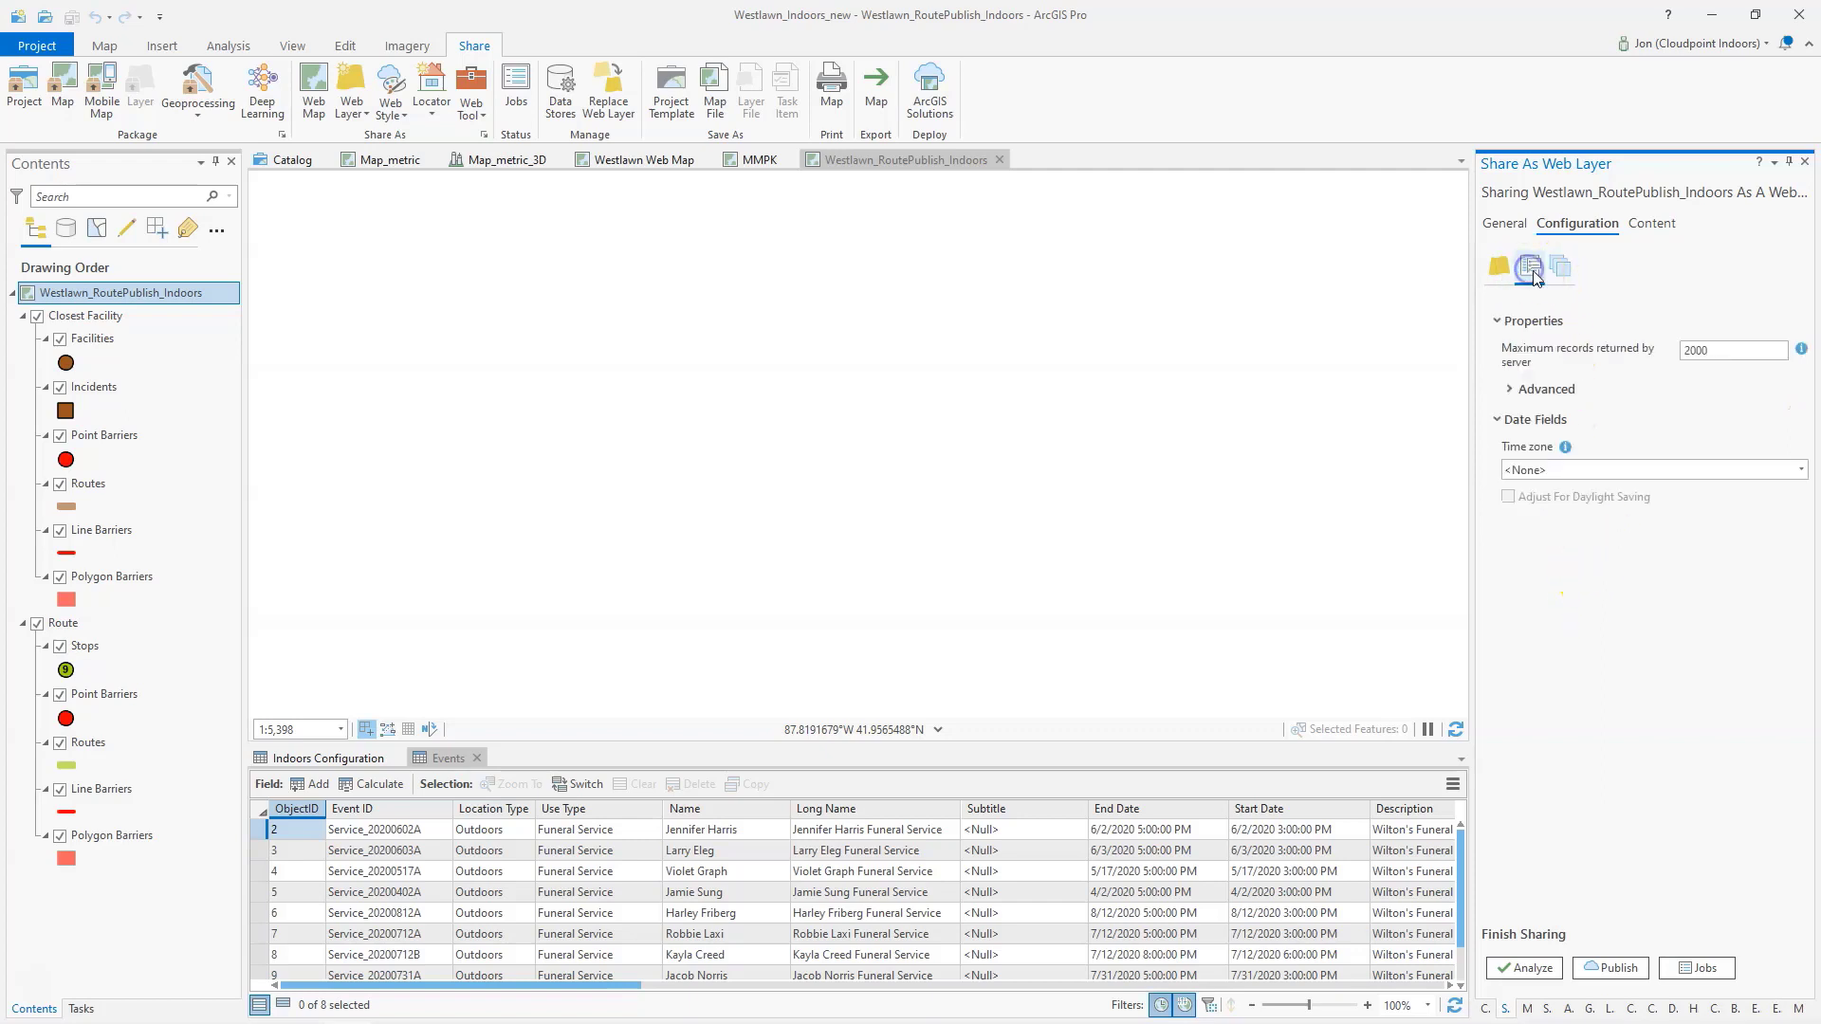
{"action": "left_click", "coordinate": [1544, 471]}
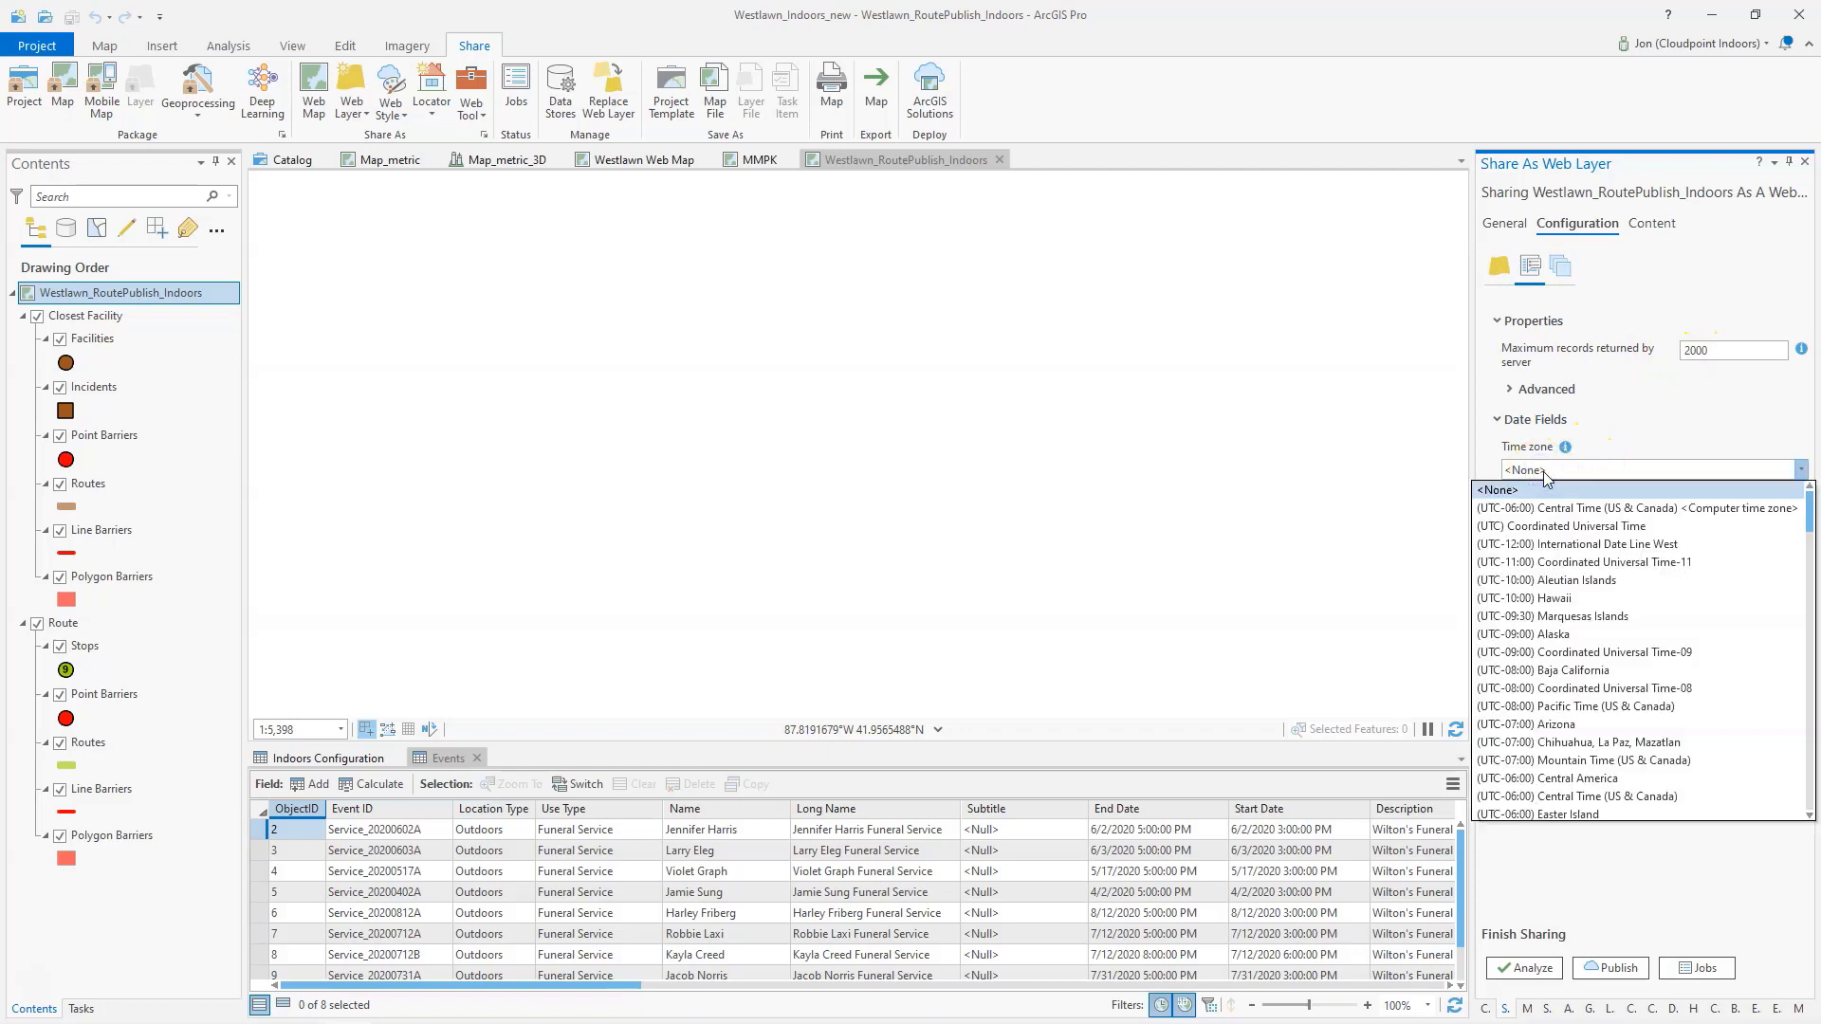
{"action": "left_click", "coordinate": [1544, 471]}
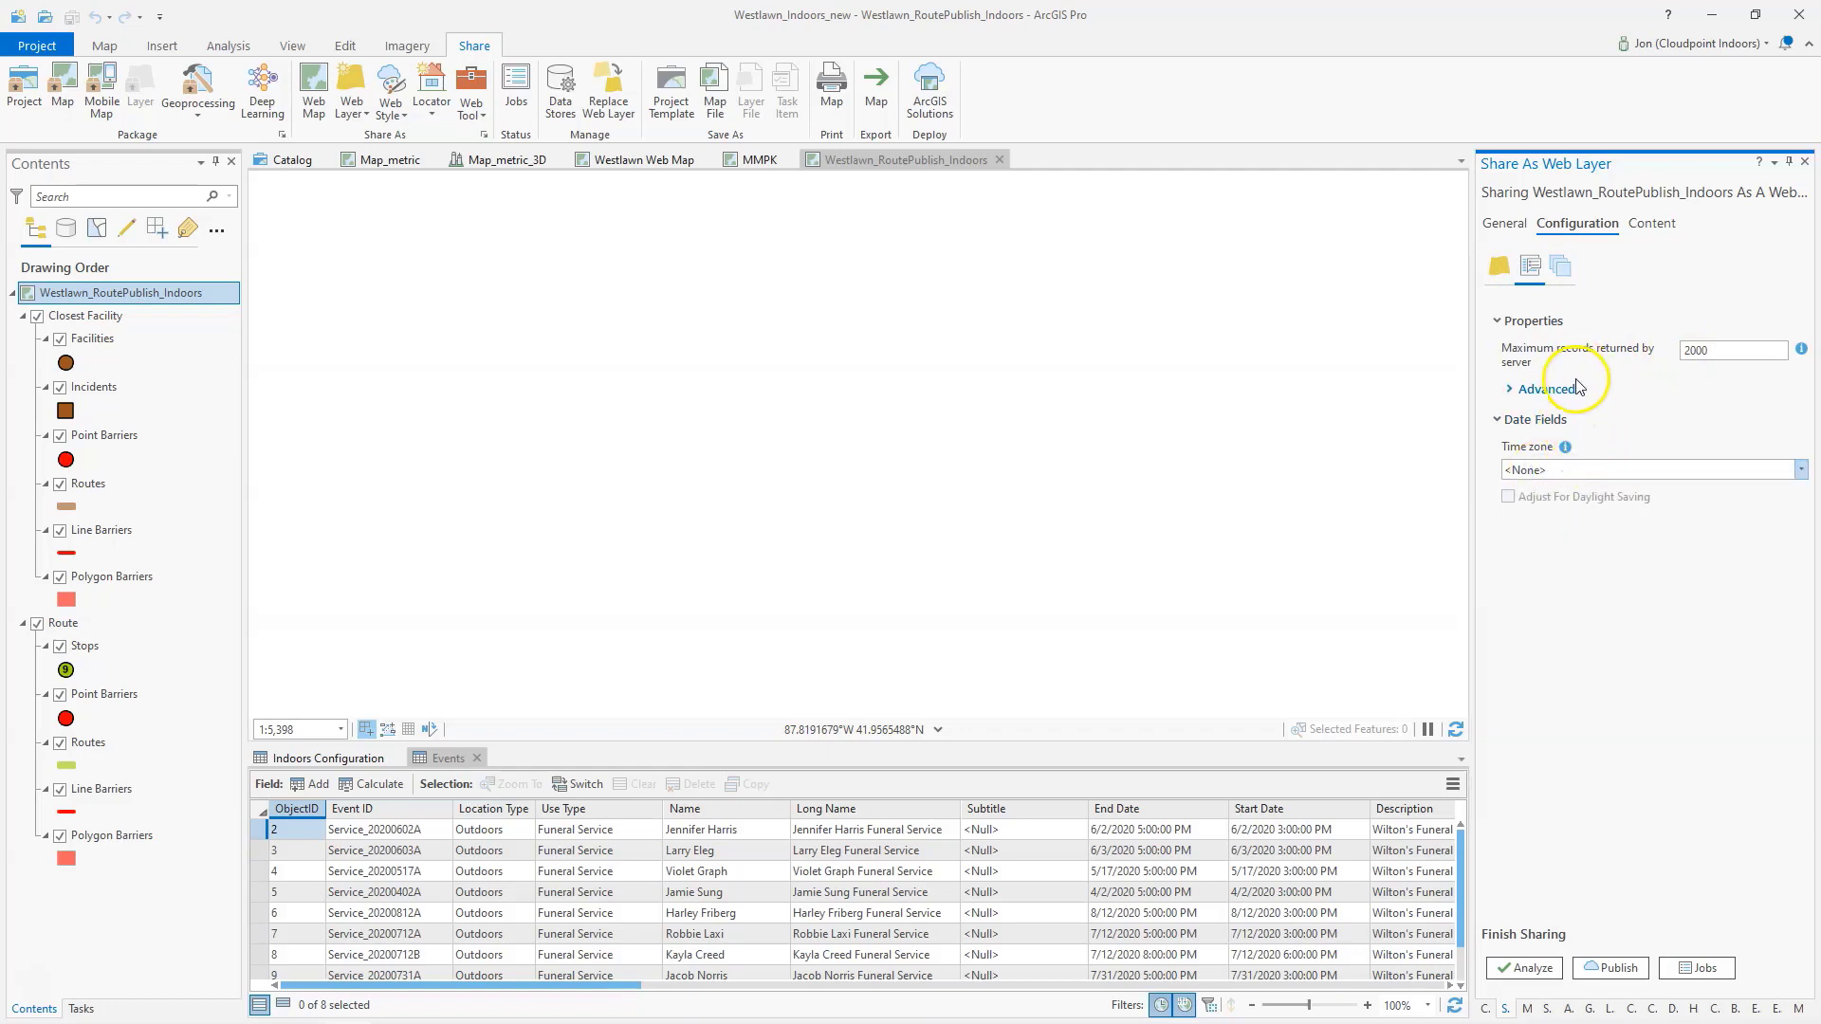
{"action": "left_click", "coordinate": [1560, 266]}
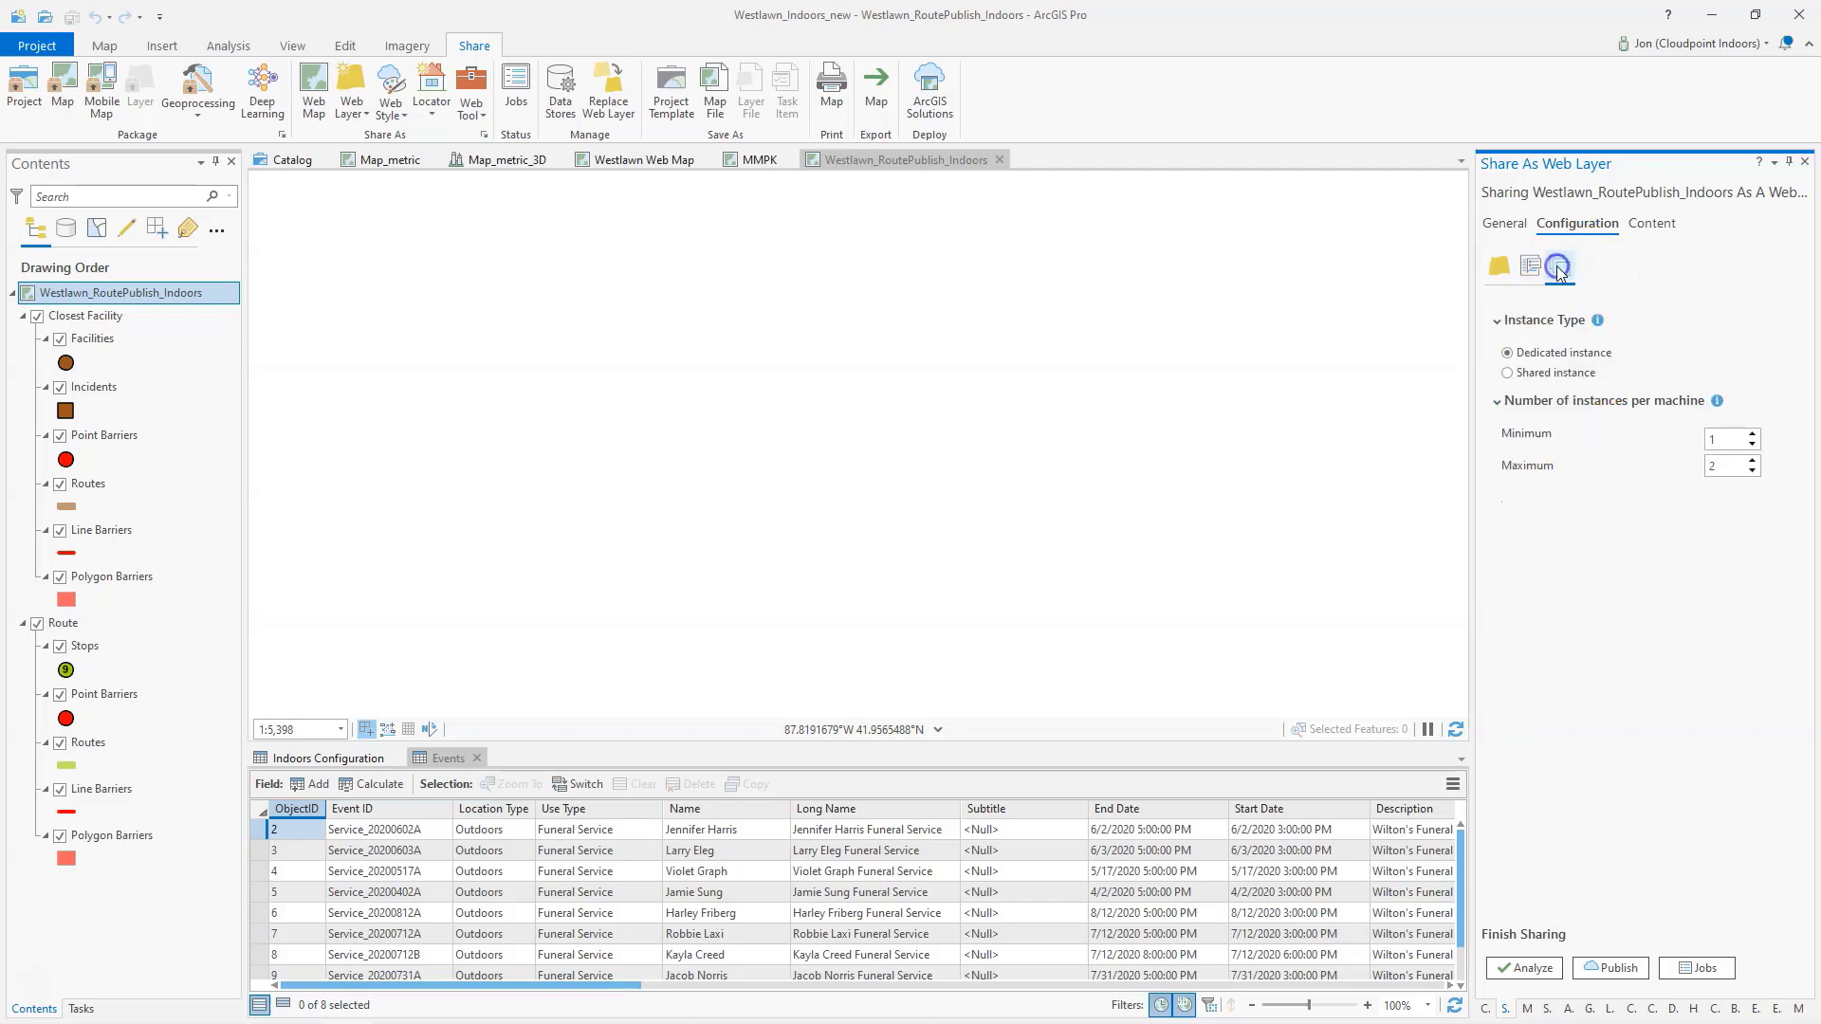
{"action": "left_click", "coordinate": [1497, 266]}
{"action": "left_click", "coordinate": [1506, 222]}
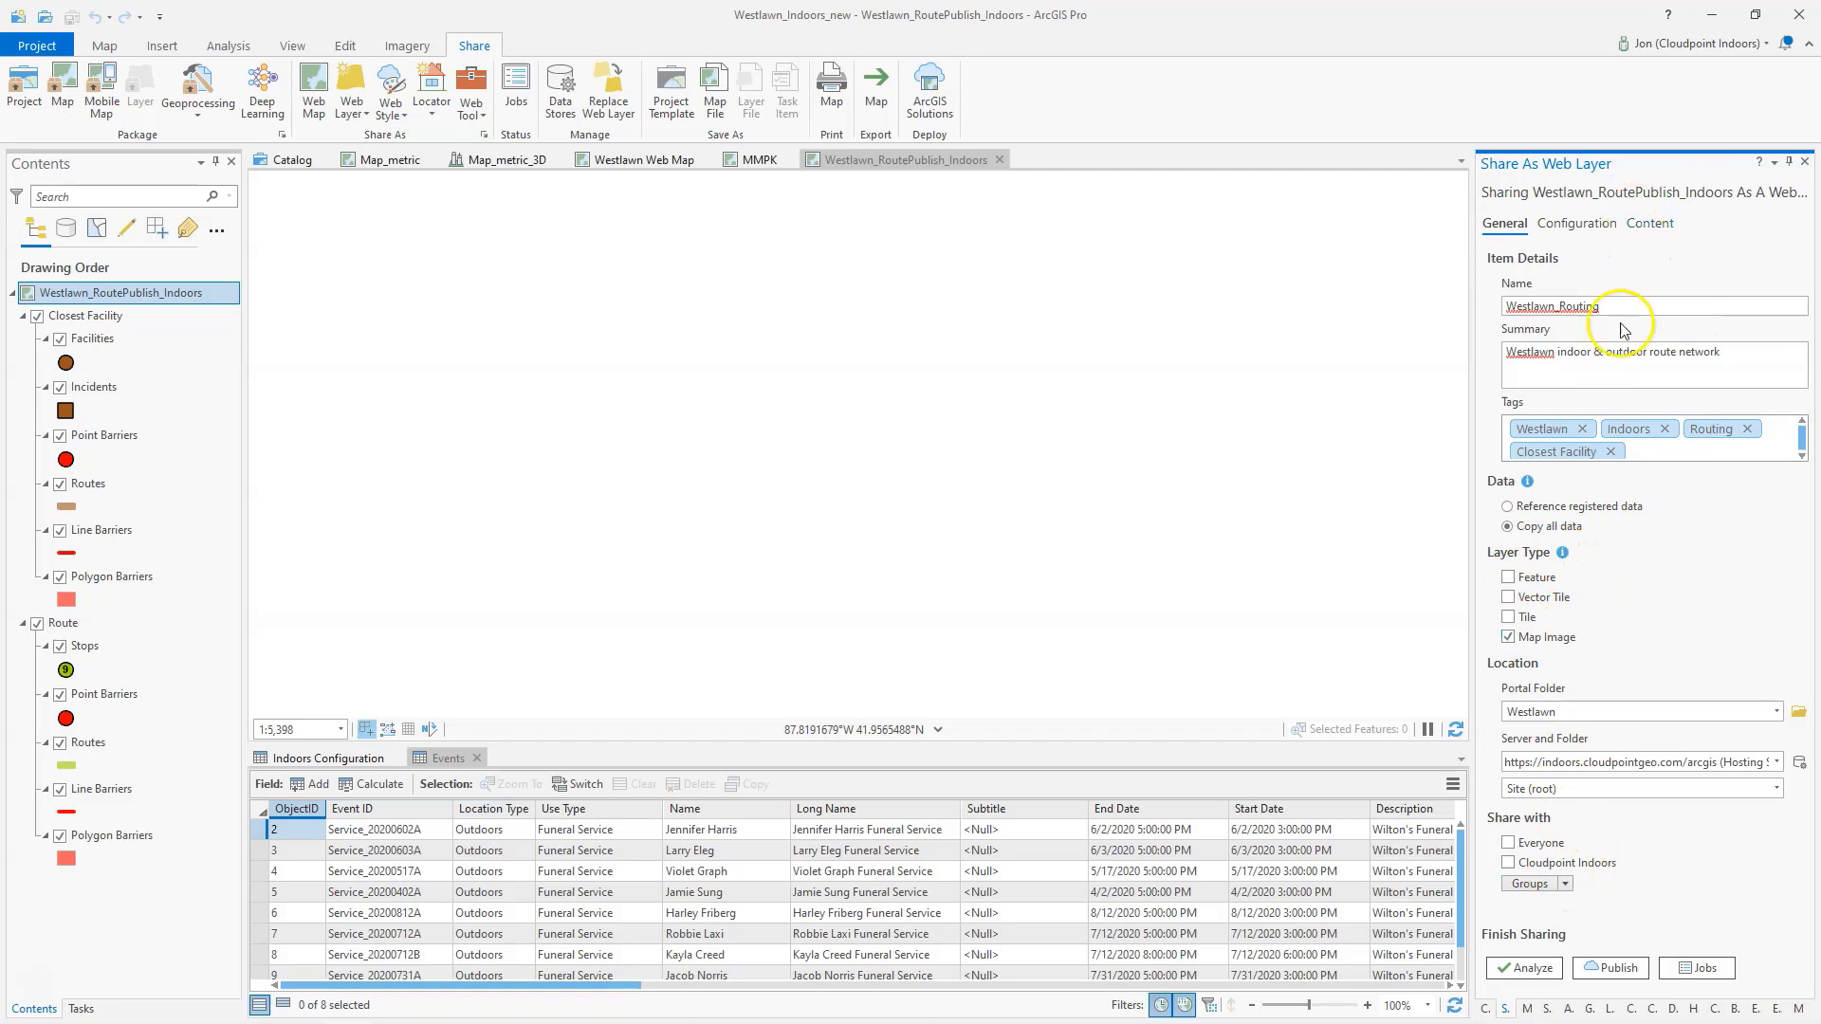
Run Analyze on the Westlawn_Routing web layer to check for sharing errors.
{"action": "left_click", "coordinate": [1519, 969]}
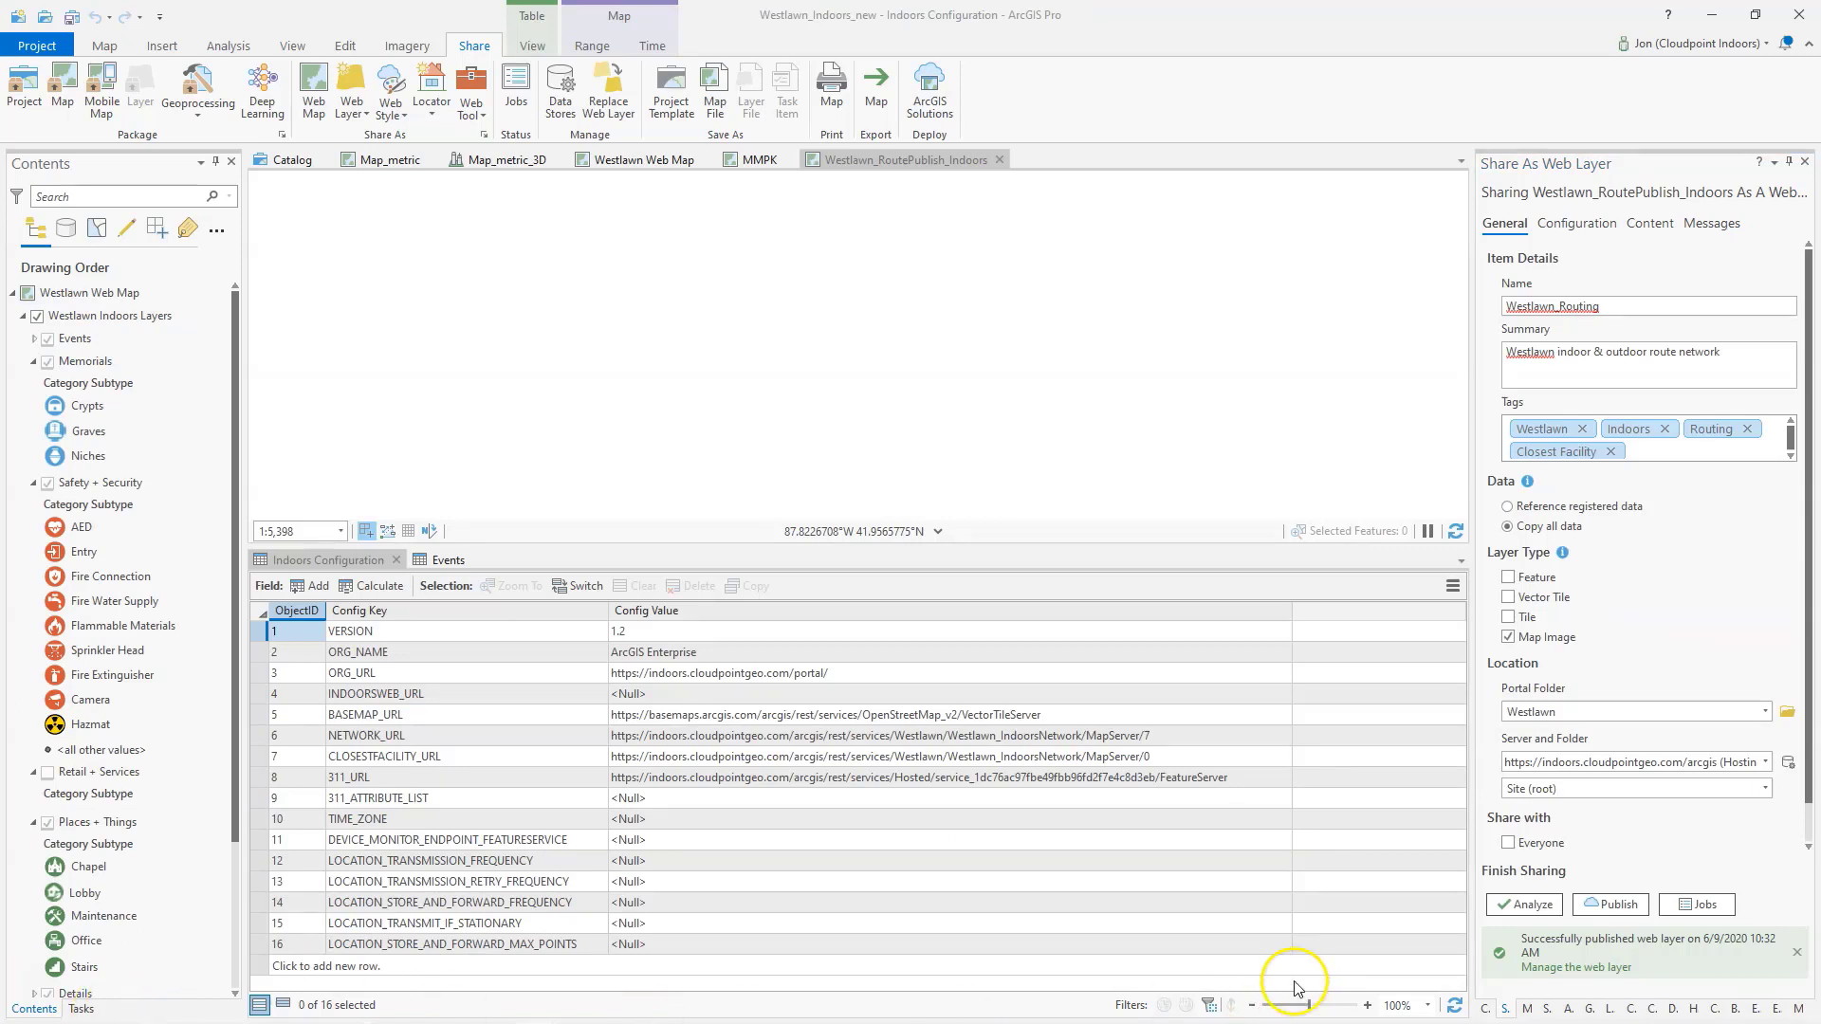
Copy the Westlawn_Routing layer's service URL from its portal page and load it in the browser.
{"action": "left_click", "coordinate": [1562, 979]}
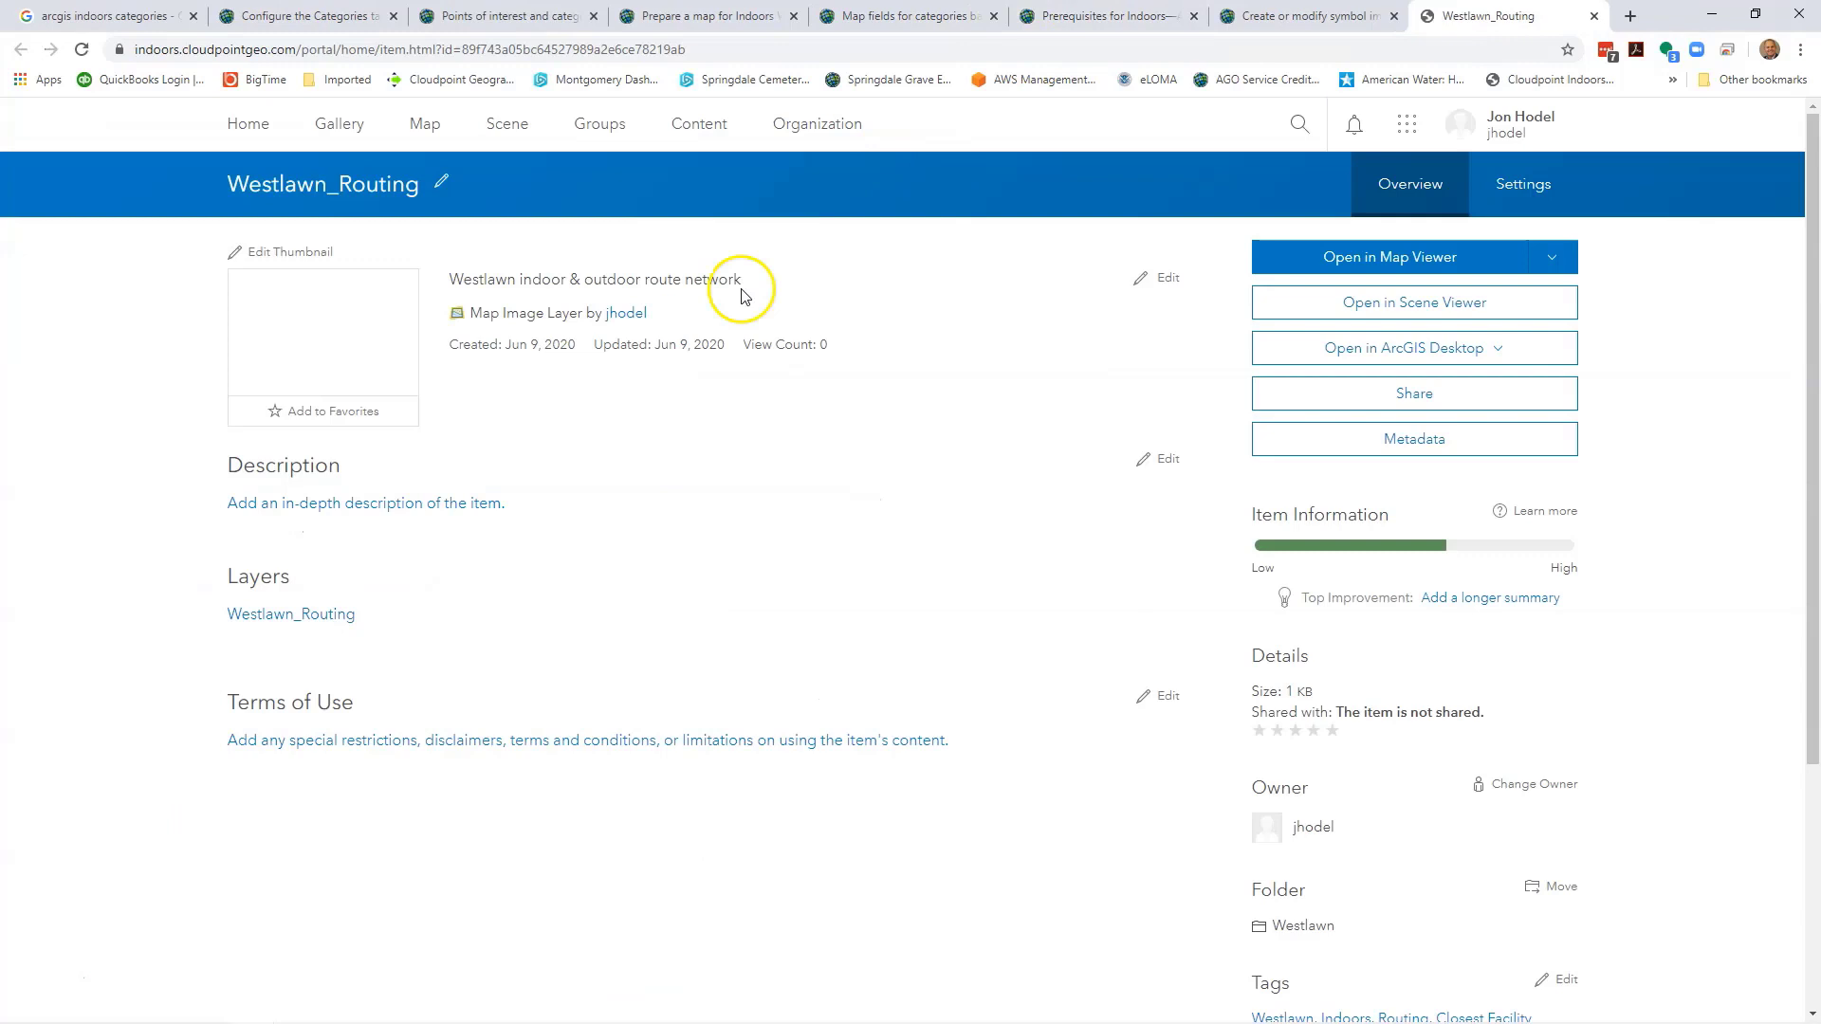
{"action": "scroll", "coordinate": [1141, 716], "scroll_direction": "down", "scroll_amount": 1}
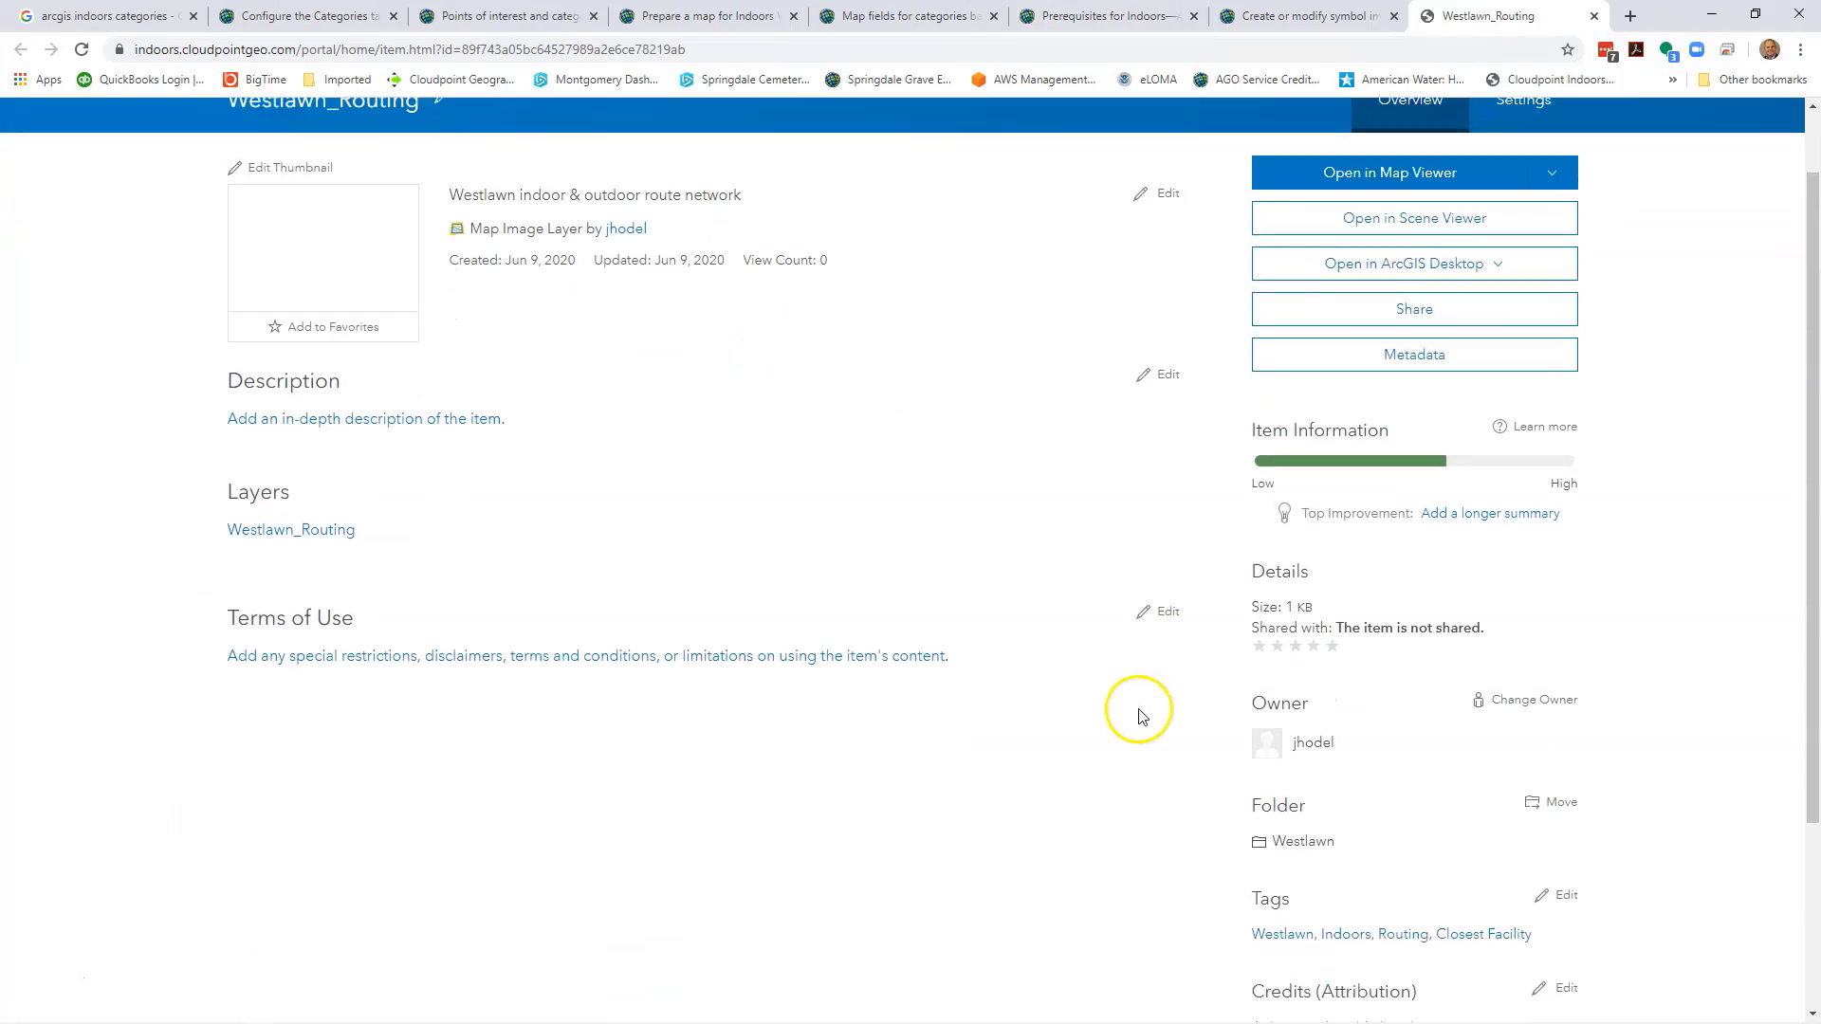
{"action": "scroll", "coordinate": [1141, 716], "scroll_direction": "down", "scroll_amount": 3}
{"action": "left_click", "coordinate": [1553, 869]}
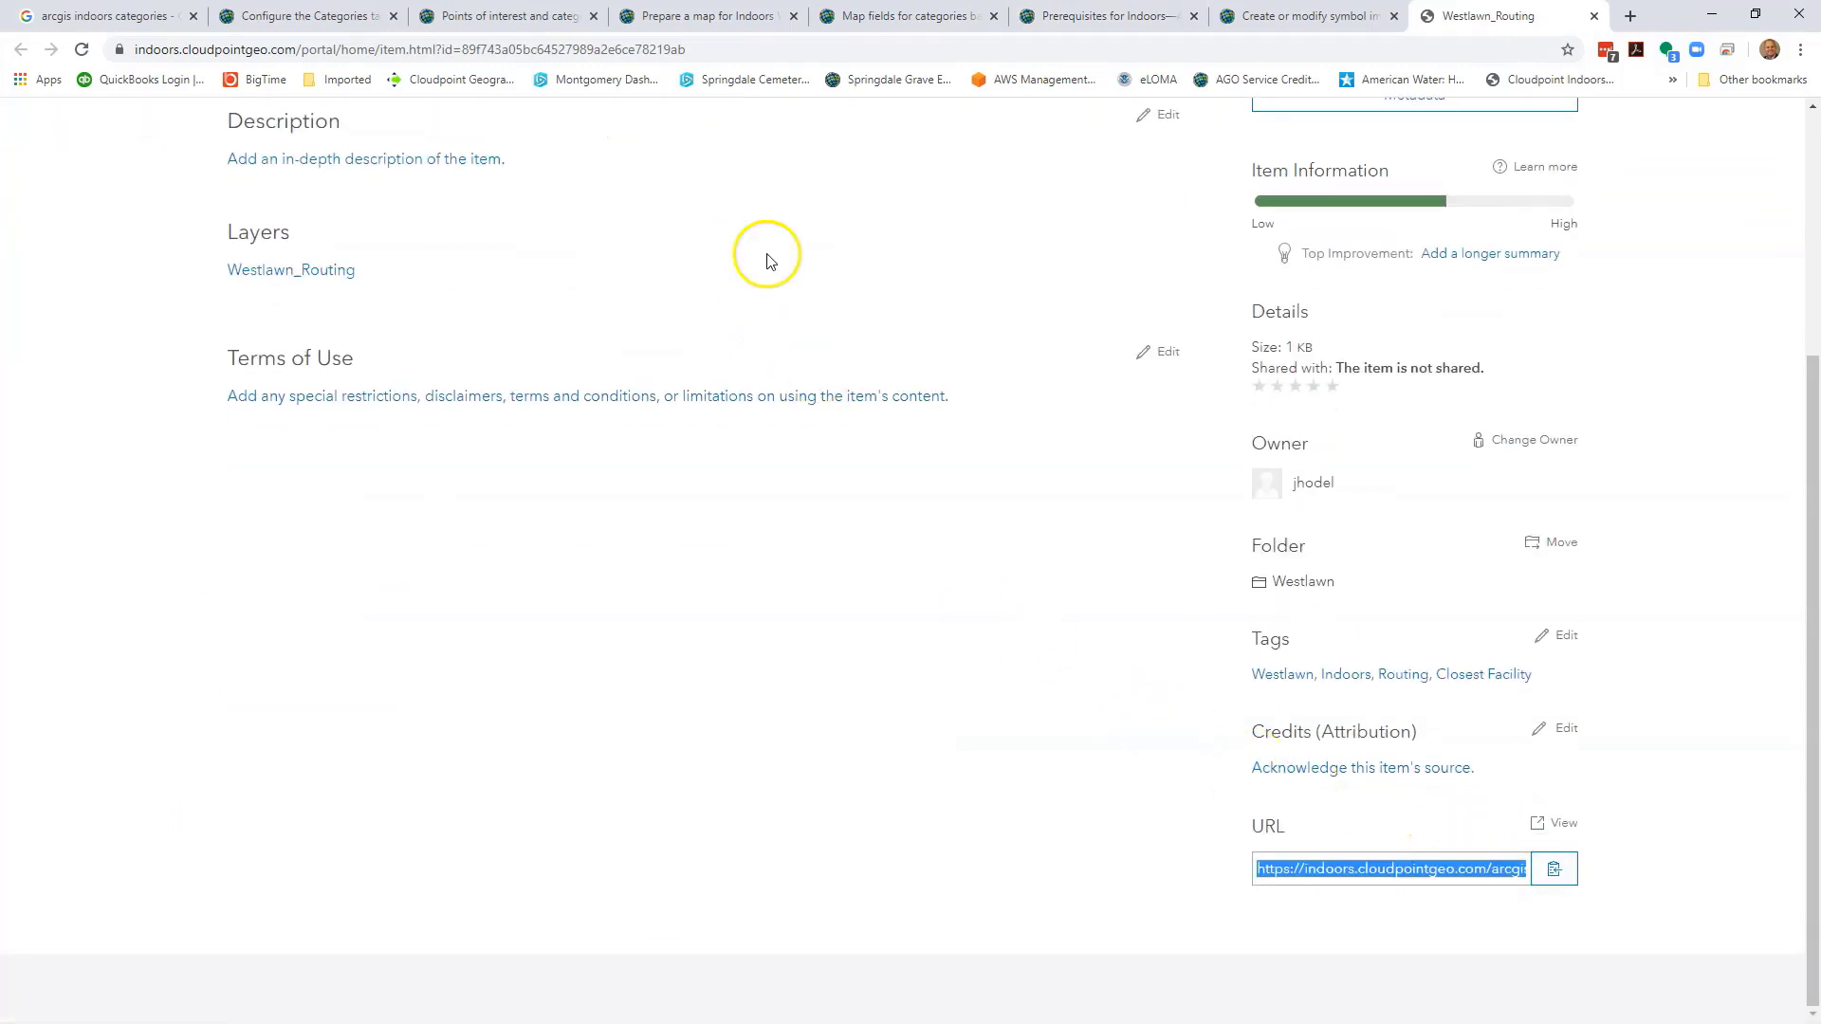
{"action": "left_click", "coordinate": [669, 50]}
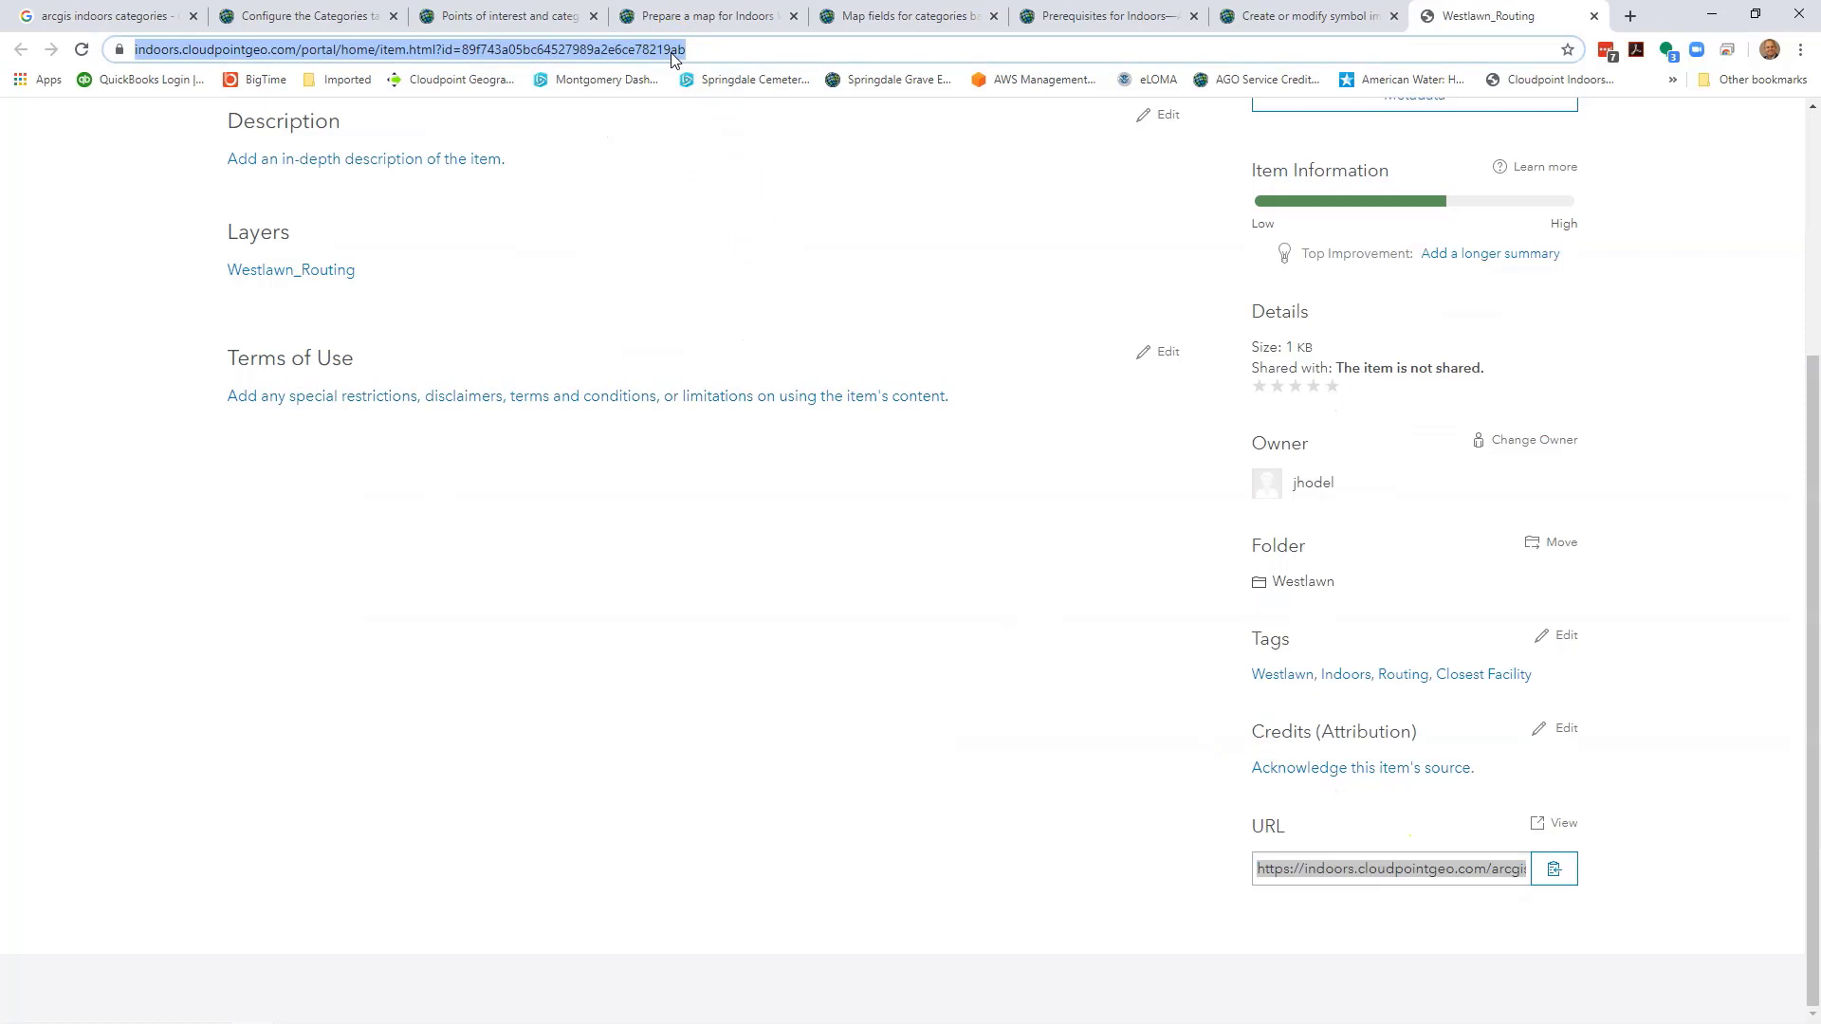
{"action": "key", "text": "ctrl+v"}
{"action": "key", "text": "Return"}
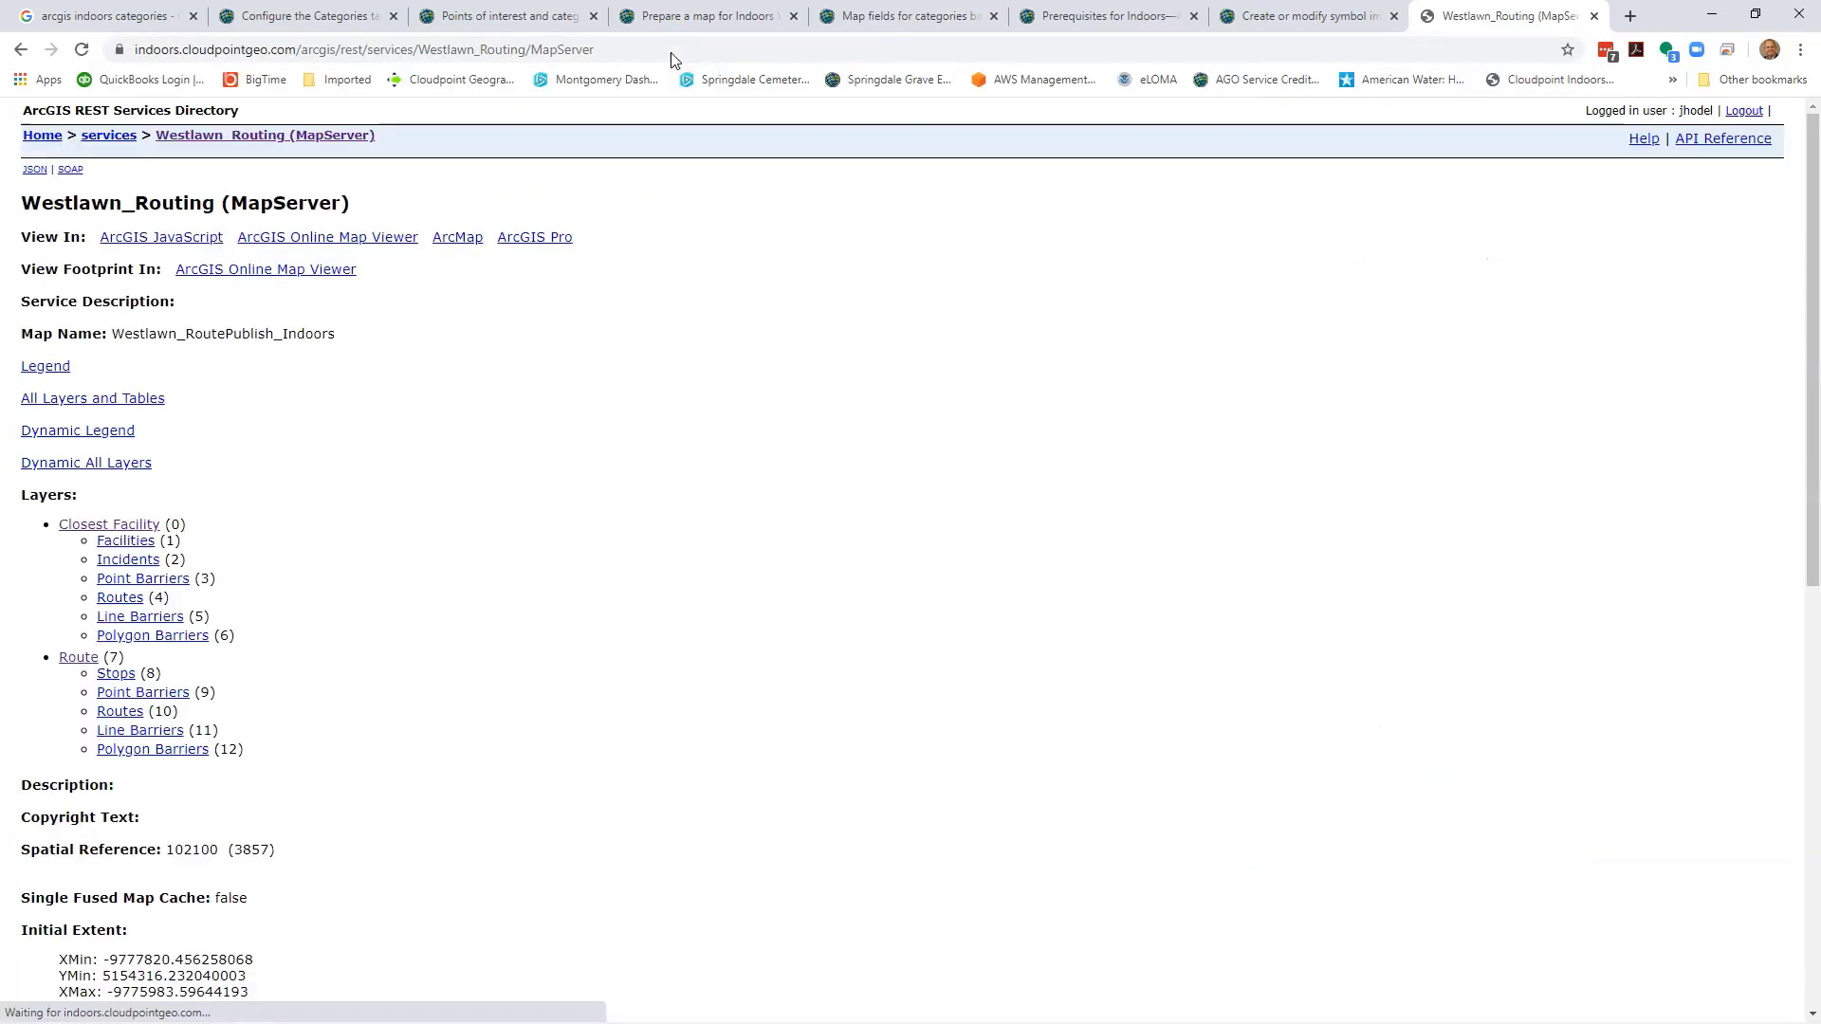
Open the Westlawn_Routing Closest Facility layer (ID 0) page and copy its address.
{"action": "left_click", "coordinate": [130, 534]}
{"action": "left_click", "coordinate": [536, 51]}
{"action": "right_click", "coordinate": [536, 53]}
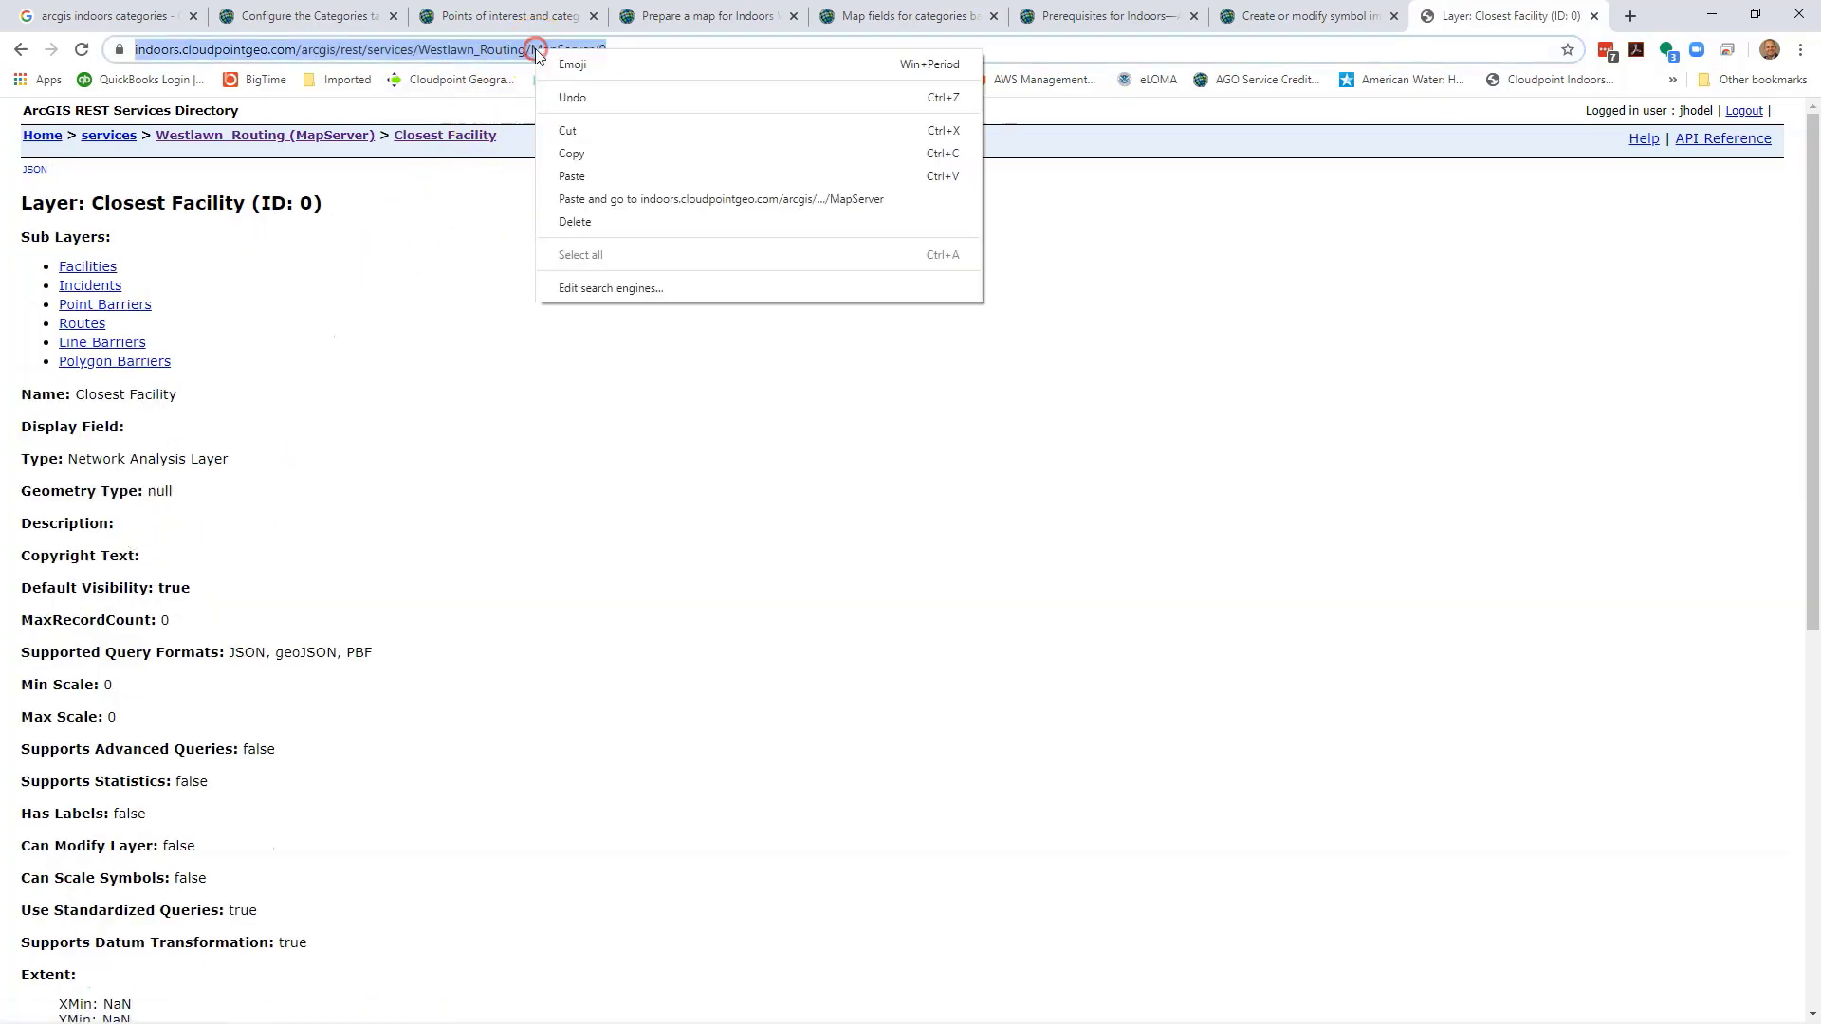
{"action": "left_click", "coordinate": [569, 153]}
Paste the Westlawn_Routing/MapServer/0 URL into the CLOSESTFACILITY_URL Config Value in ArcGIS Pro.
{"action": "mouse_move", "coordinate": [674, 1008]}
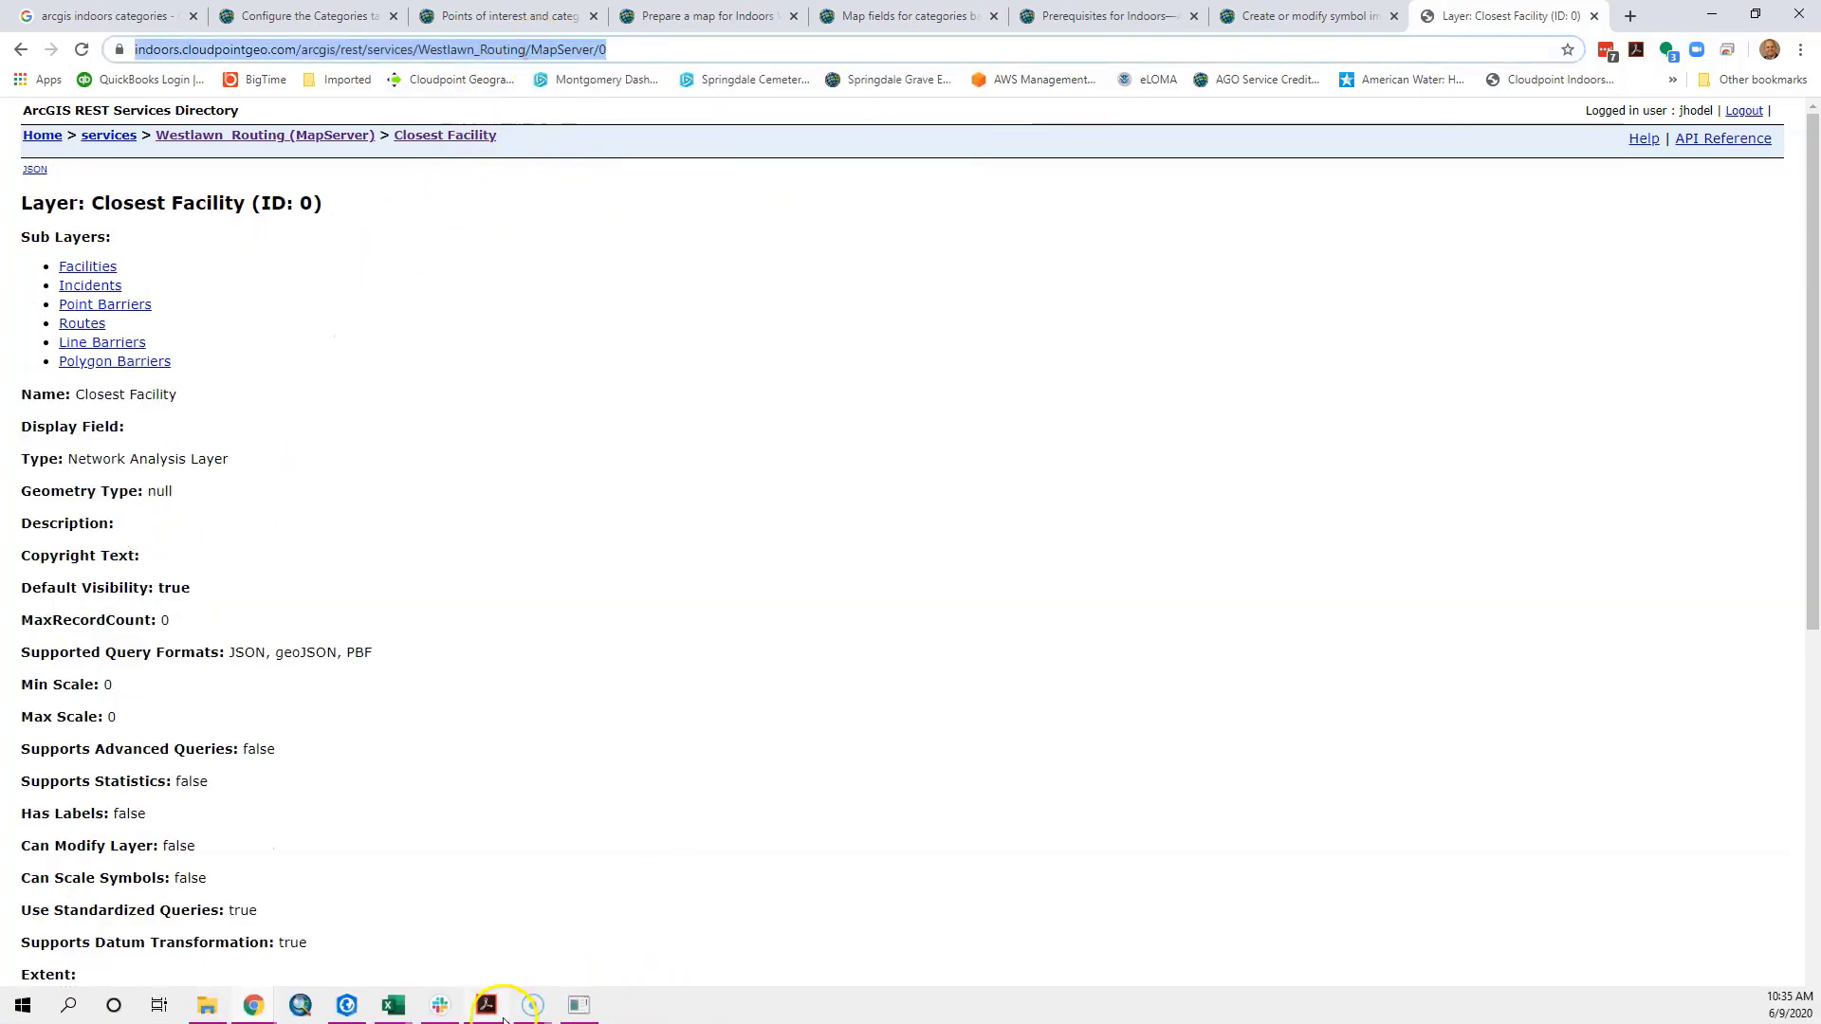
{"action": "left_click", "coordinate": [346, 1005]}
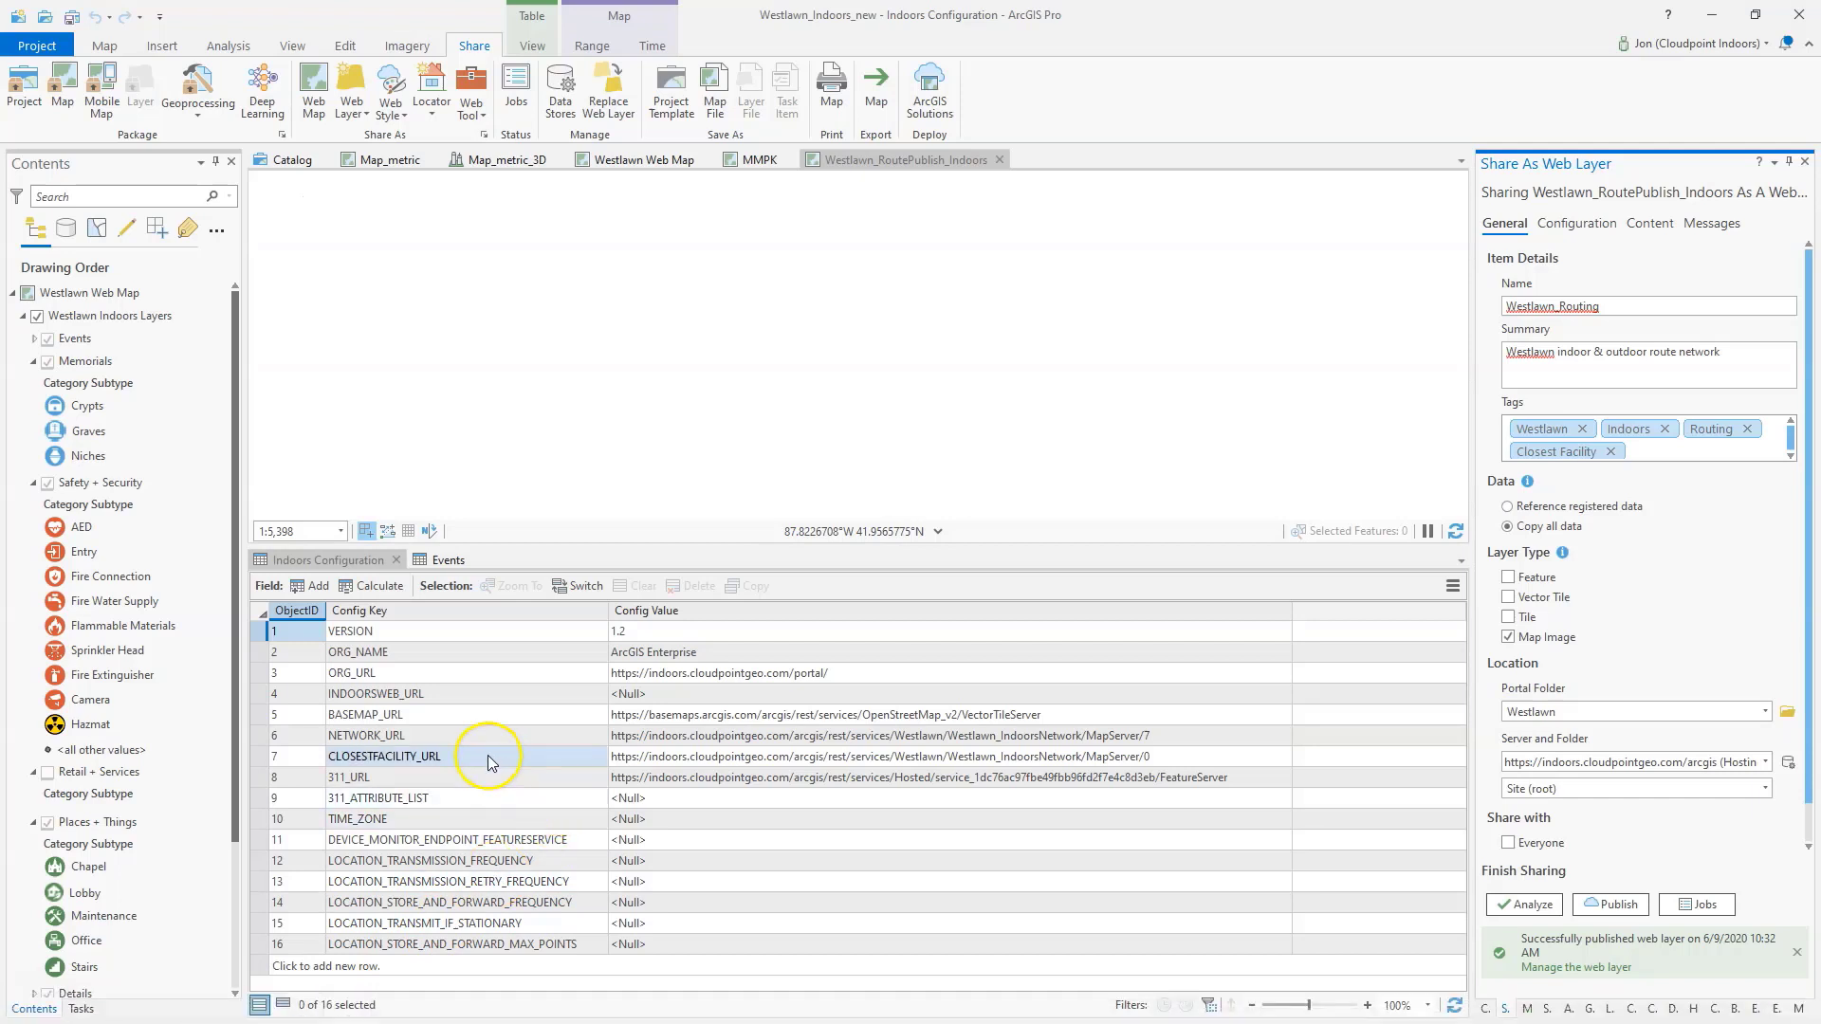
{"action": "left_click", "coordinate": [638, 757]}
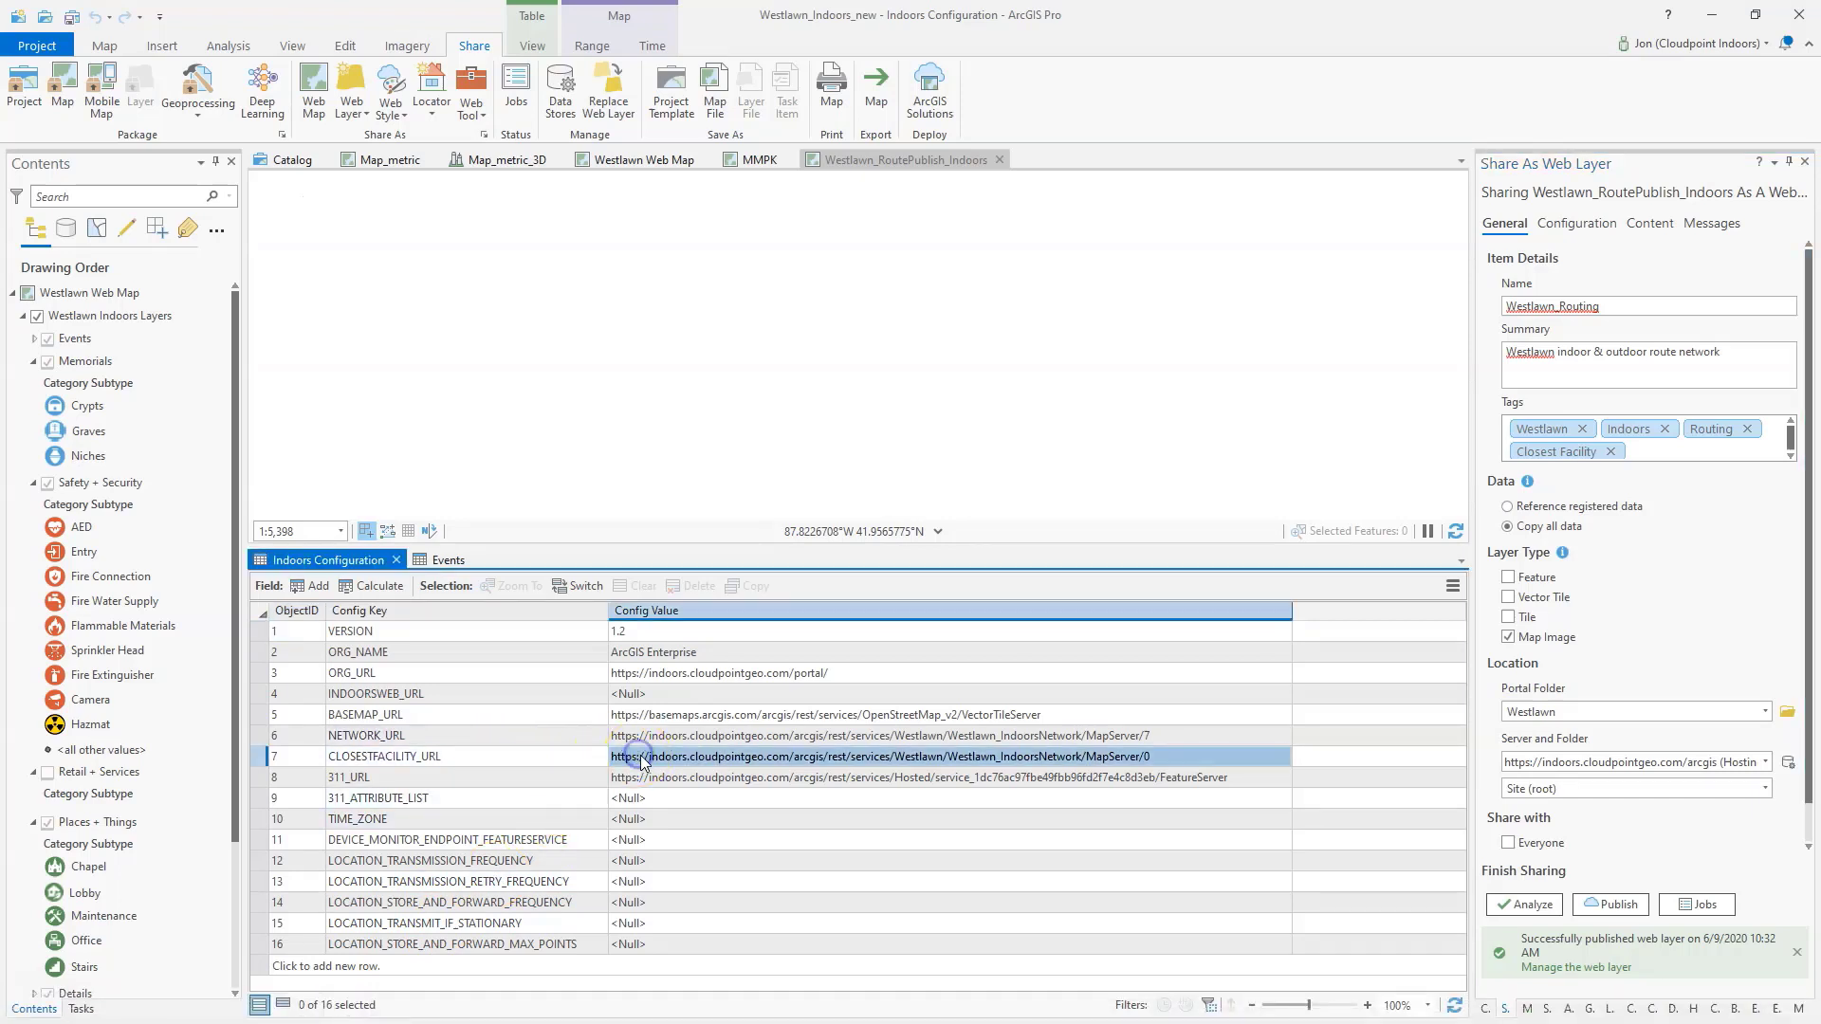
{"action": "left_click", "coordinate": [642, 759]}
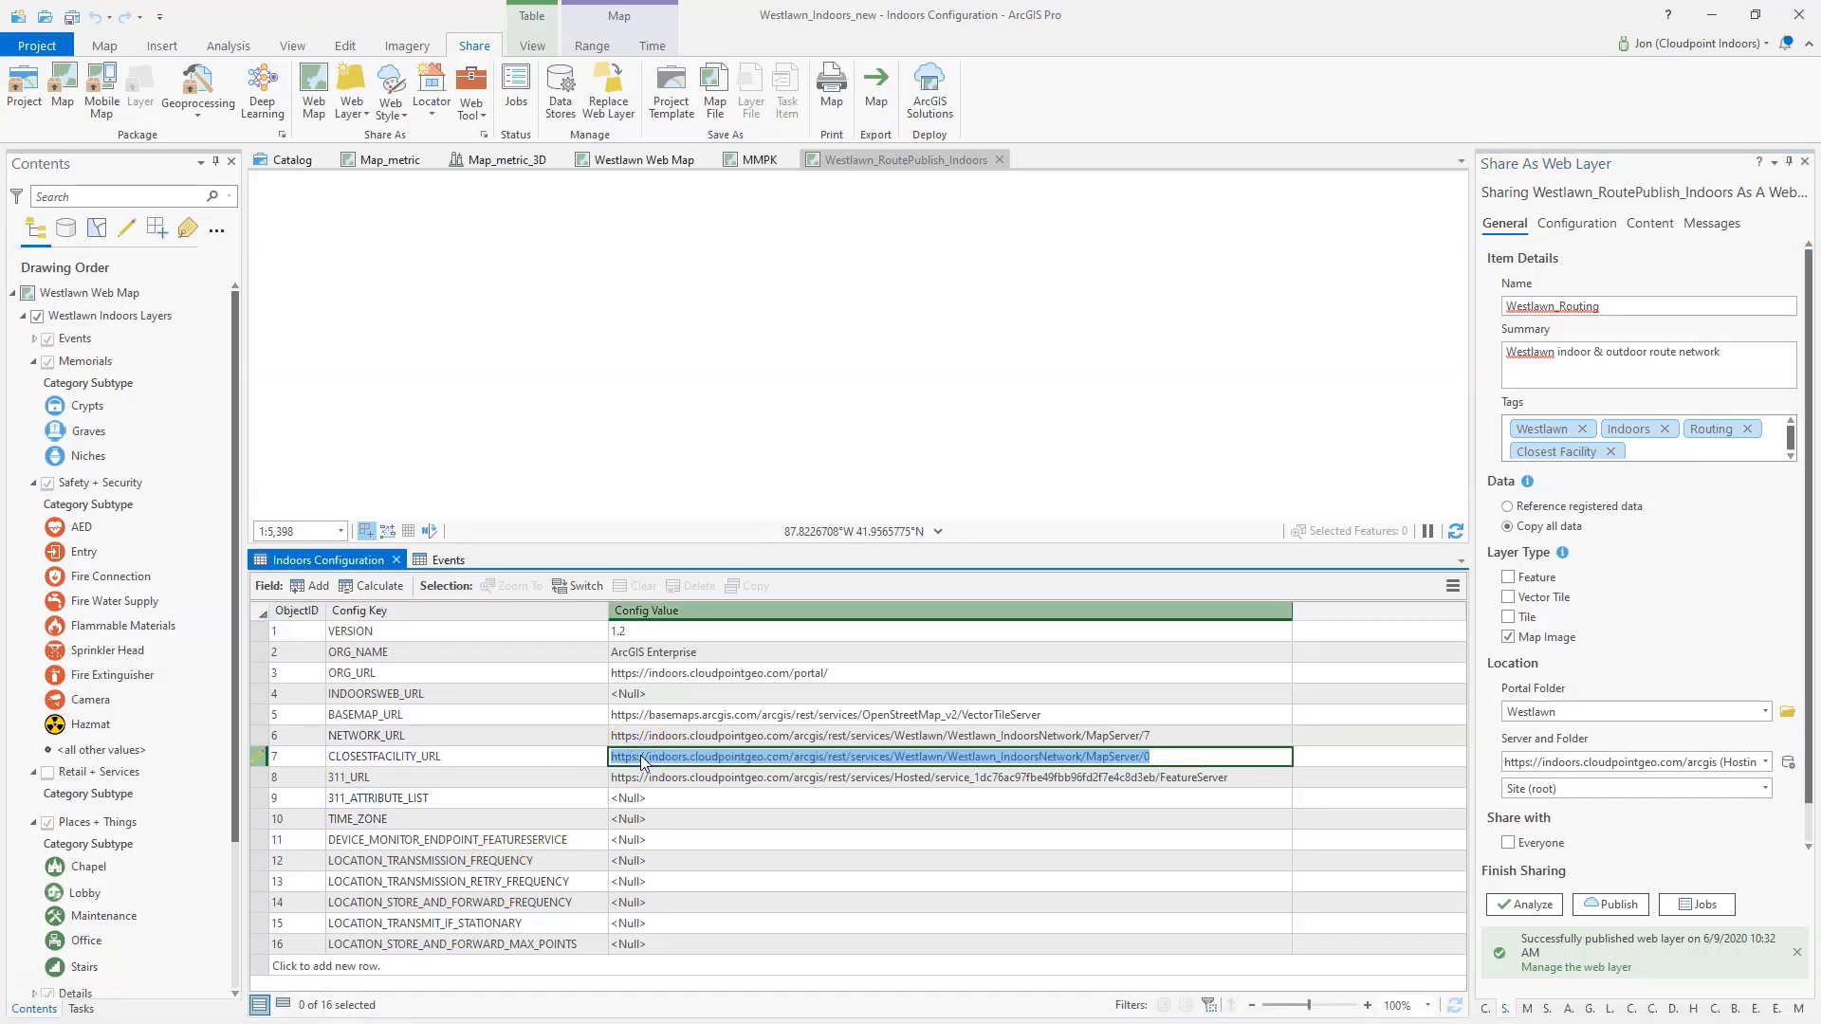
{"action": "key", "text": "ctrl+v"}
Go back to the Closest Facility REST page in the browser.
{"action": "mouse_move", "coordinate": [502, 1019]}
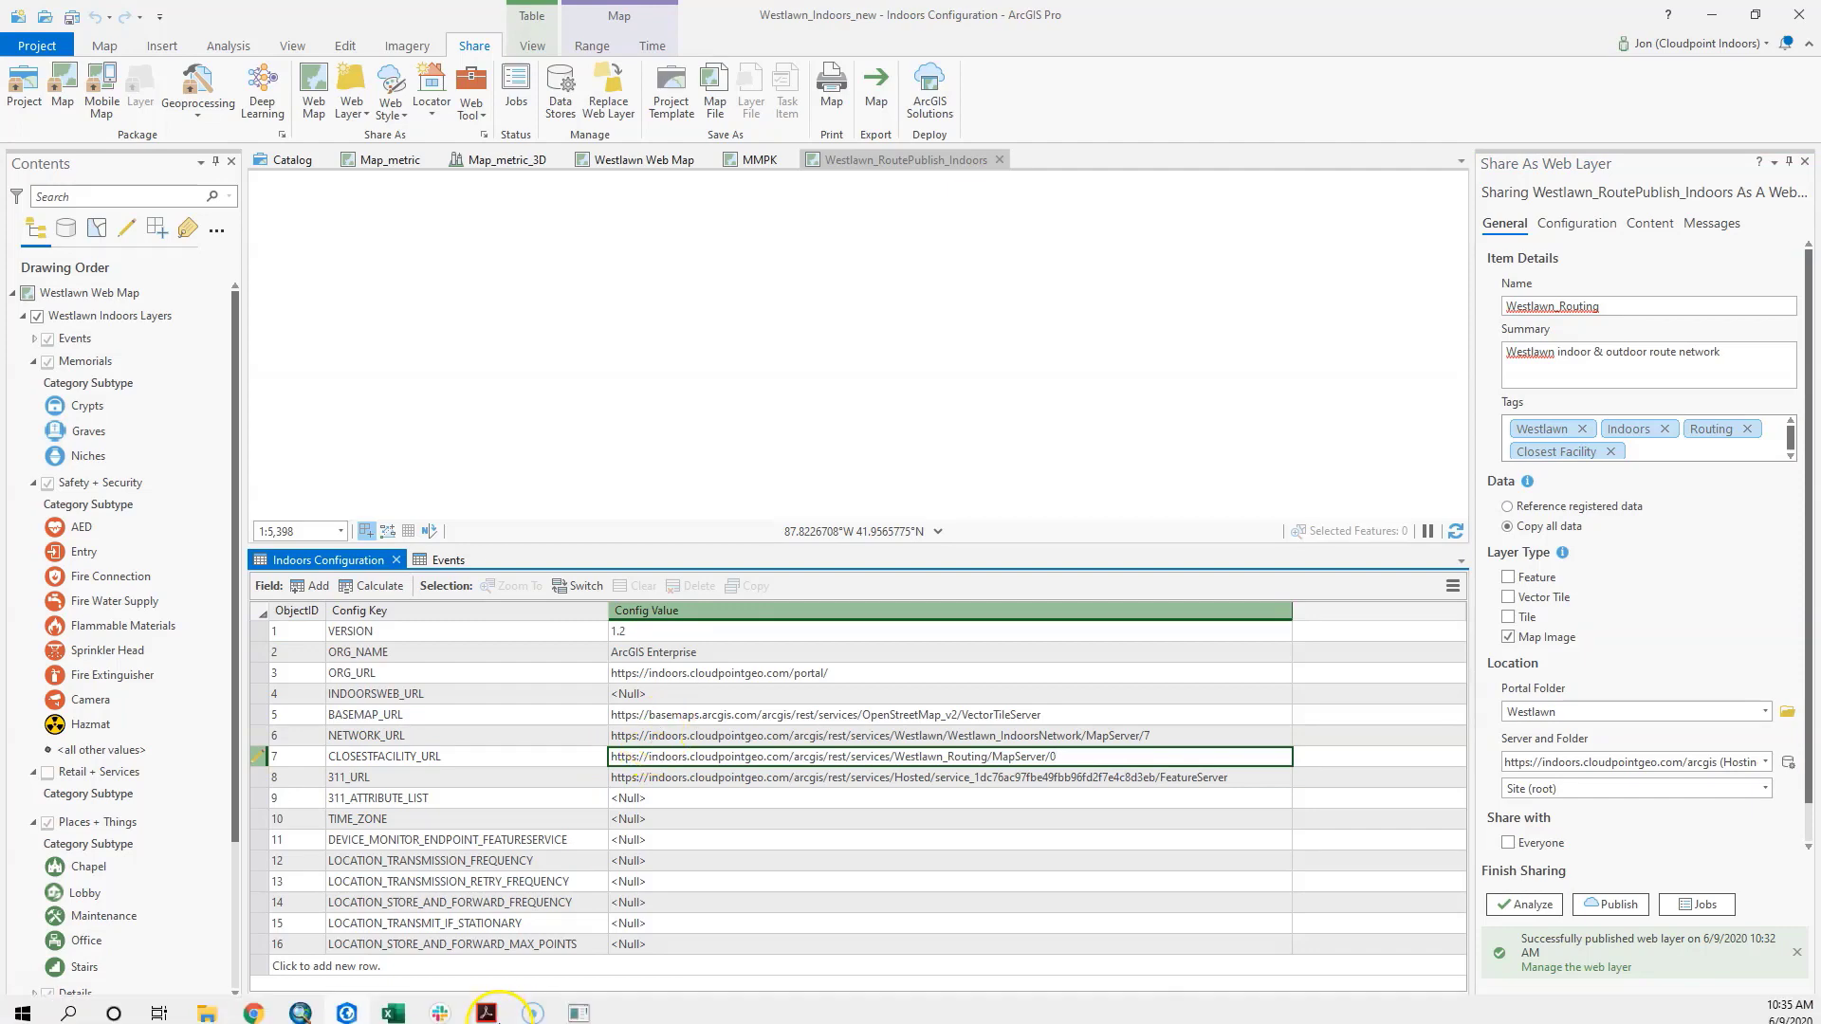
{"action": "mouse_move", "coordinate": [254, 1005]}
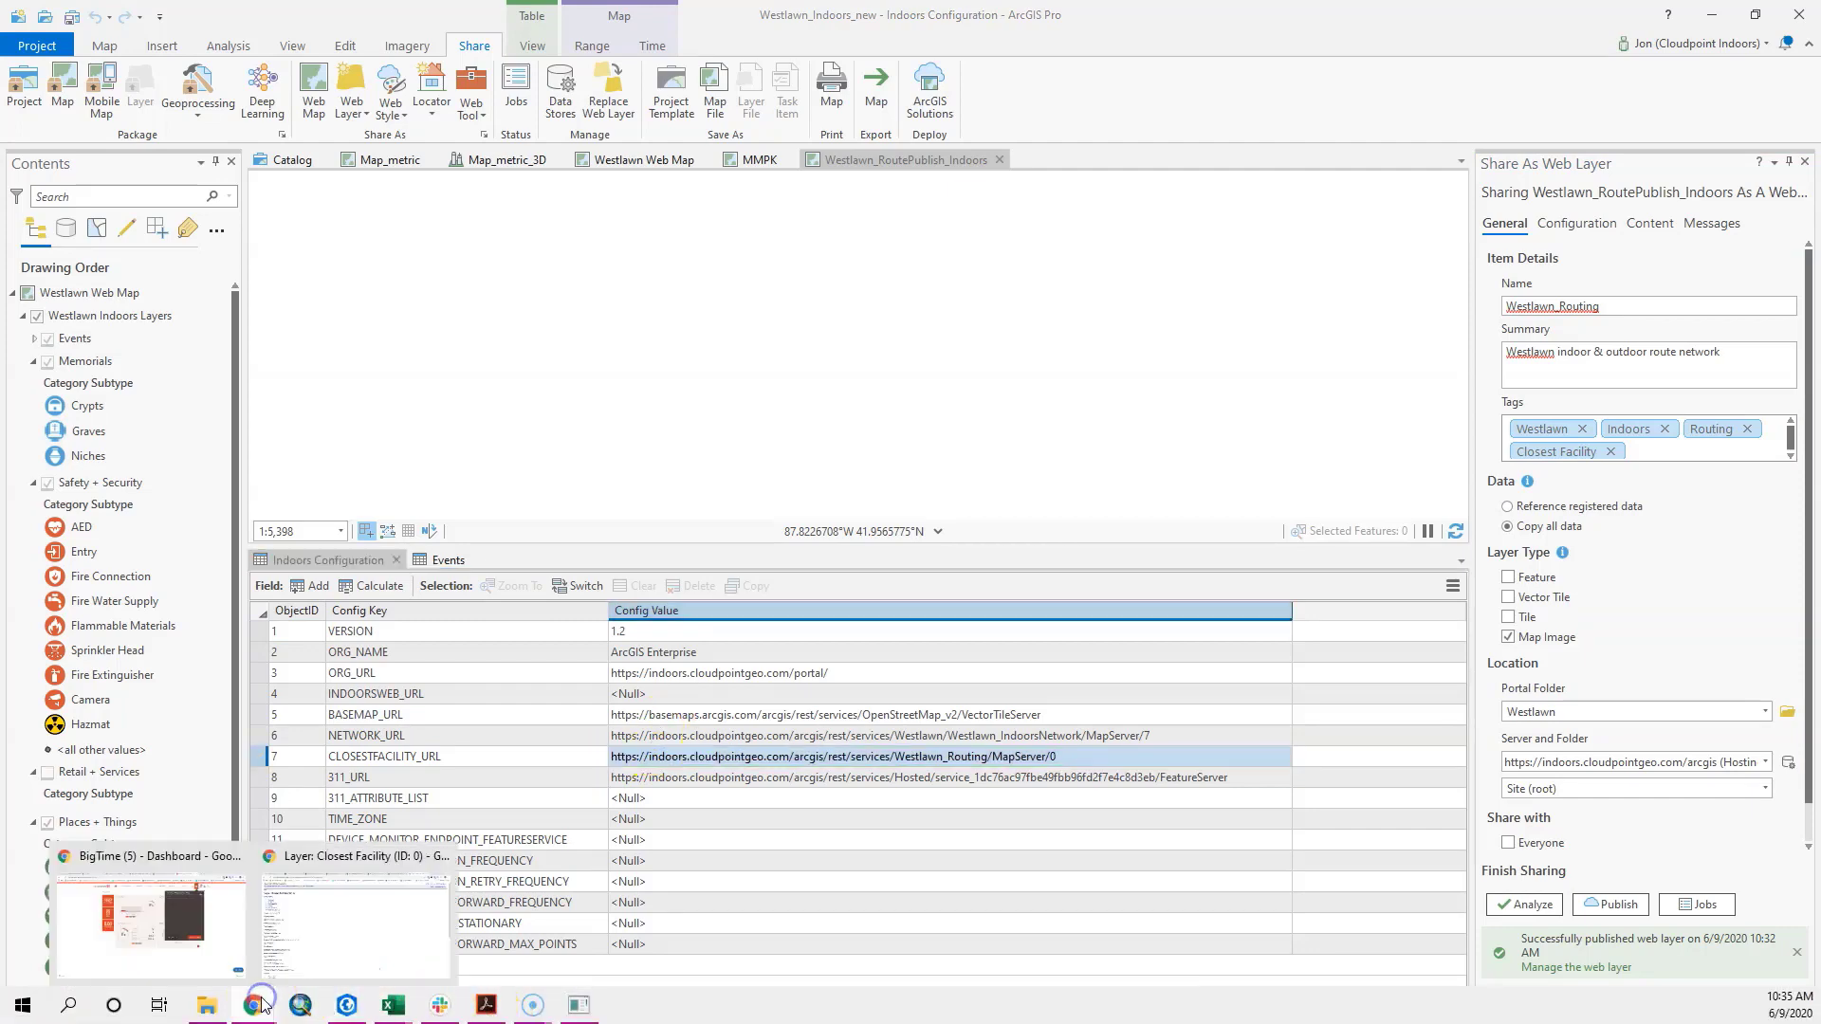
{"action": "left_click", "coordinate": [294, 929]}
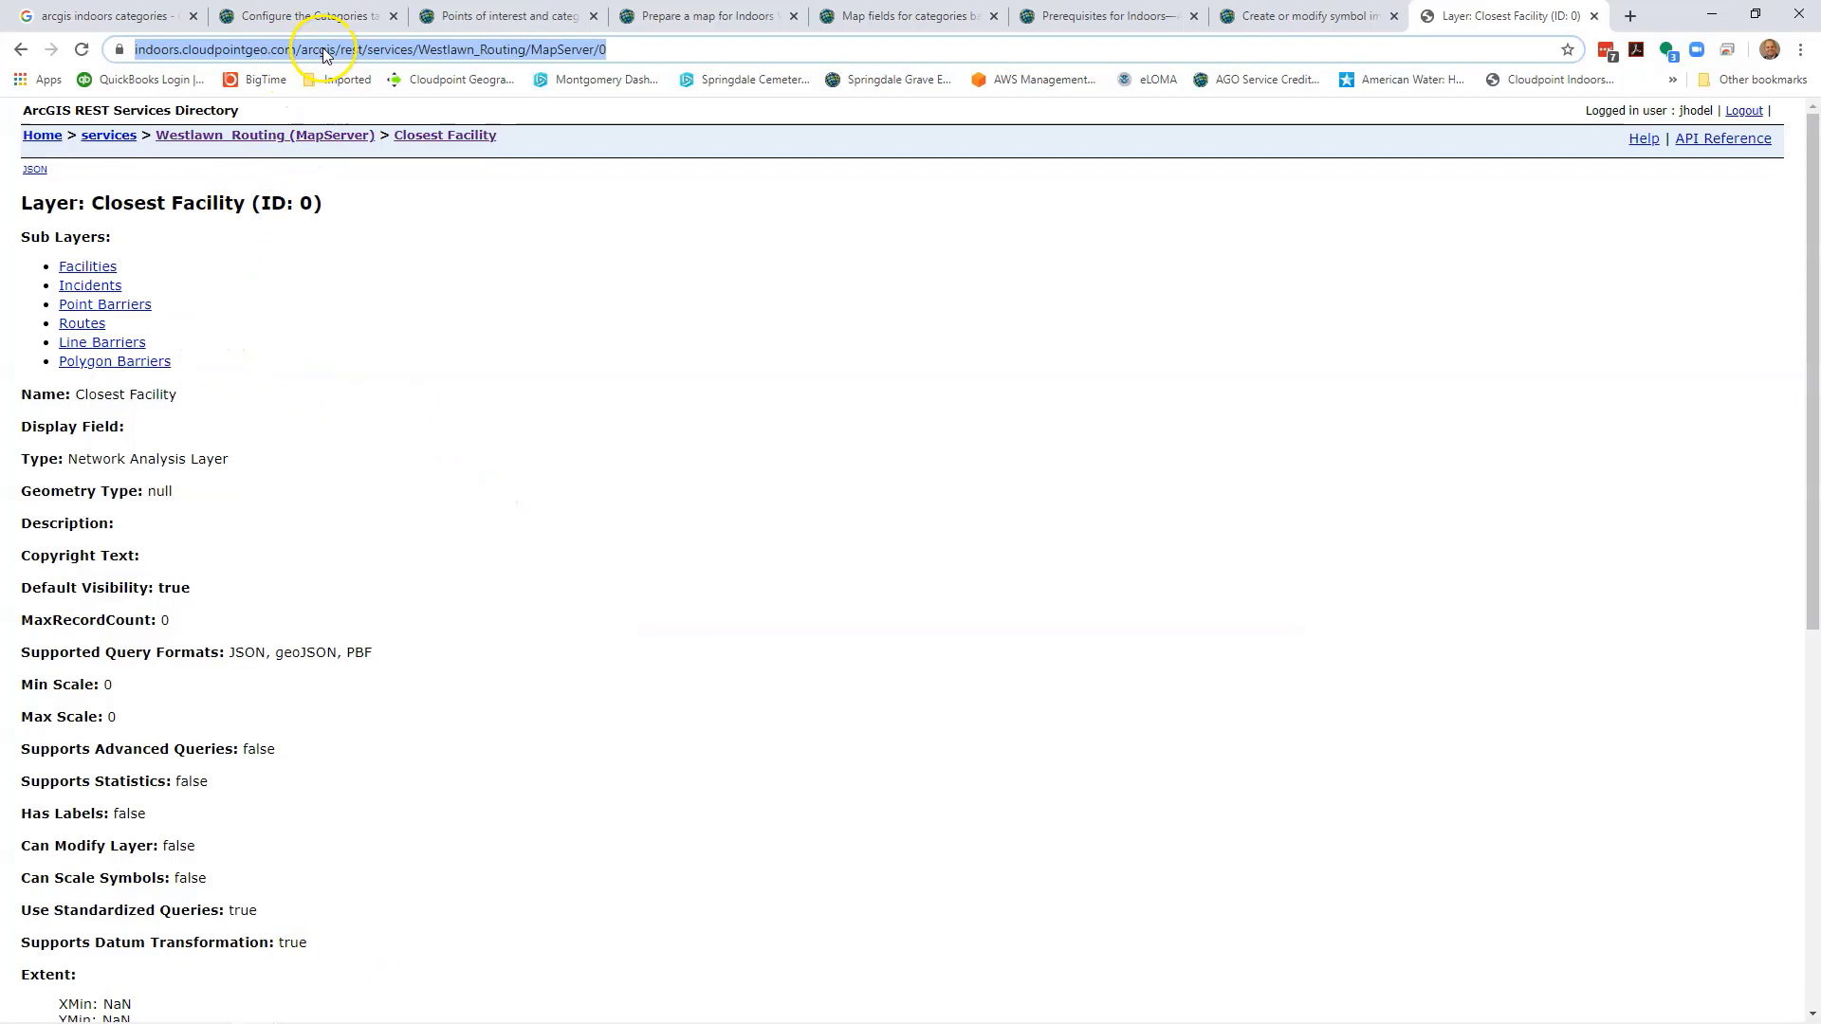
Open the Route layer (ID 7) page of Westlawn_Routing and copy its MapServer/7 address.
{"action": "left_click", "coordinate": [21, 50]}
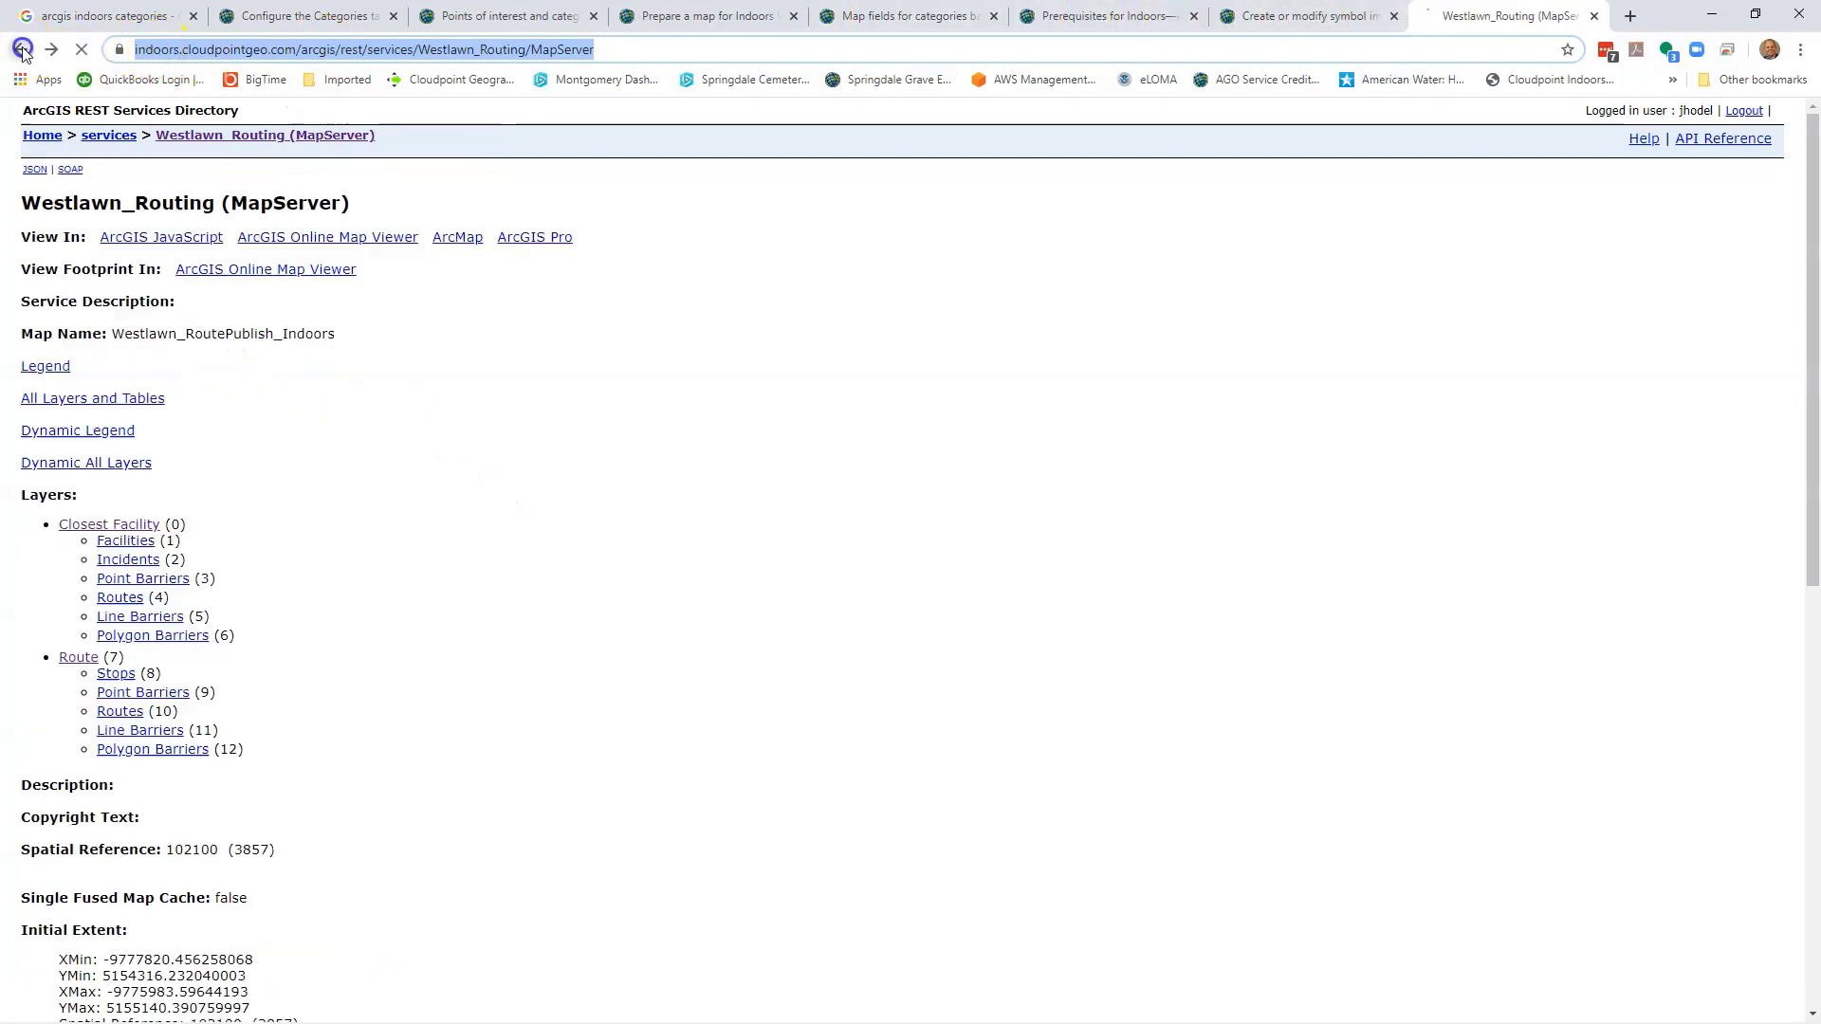
{"action": "left_click", "coordinate": [79, 658]}
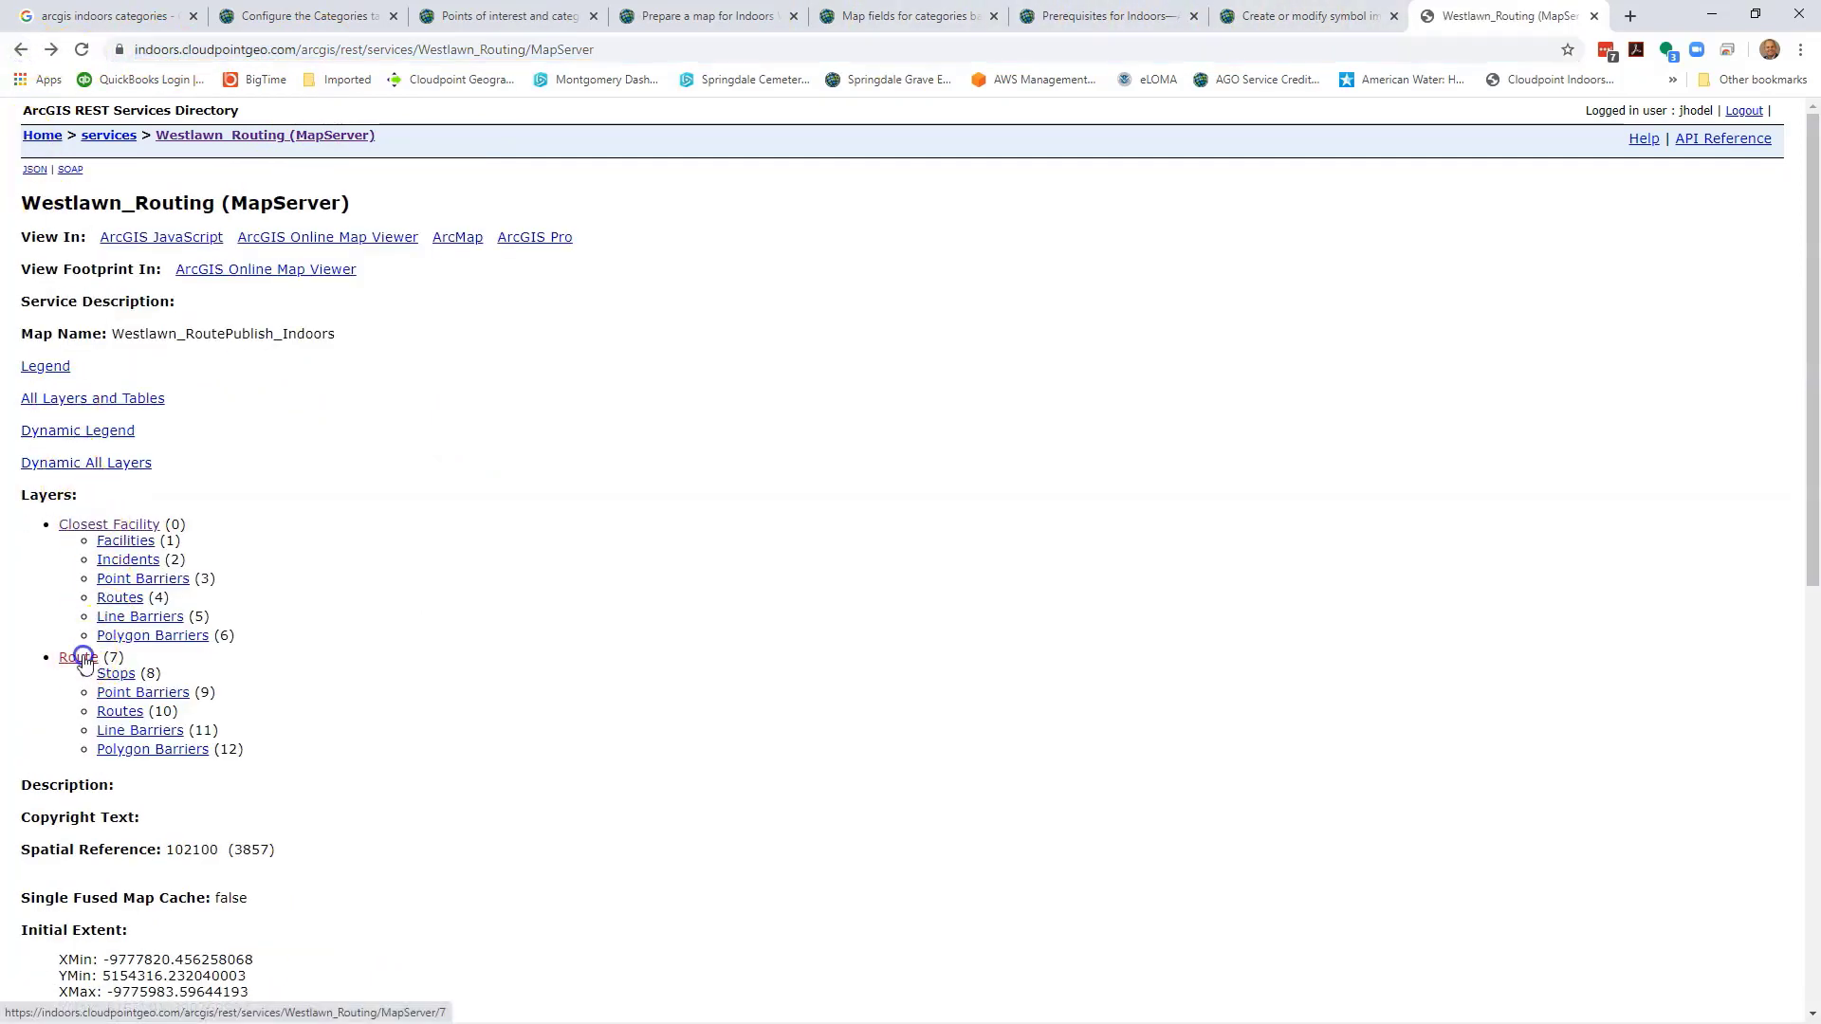
{"action": "left_click", "coordinate": [519, 57]}
{"action": "key", "text": "ctrl+c"}
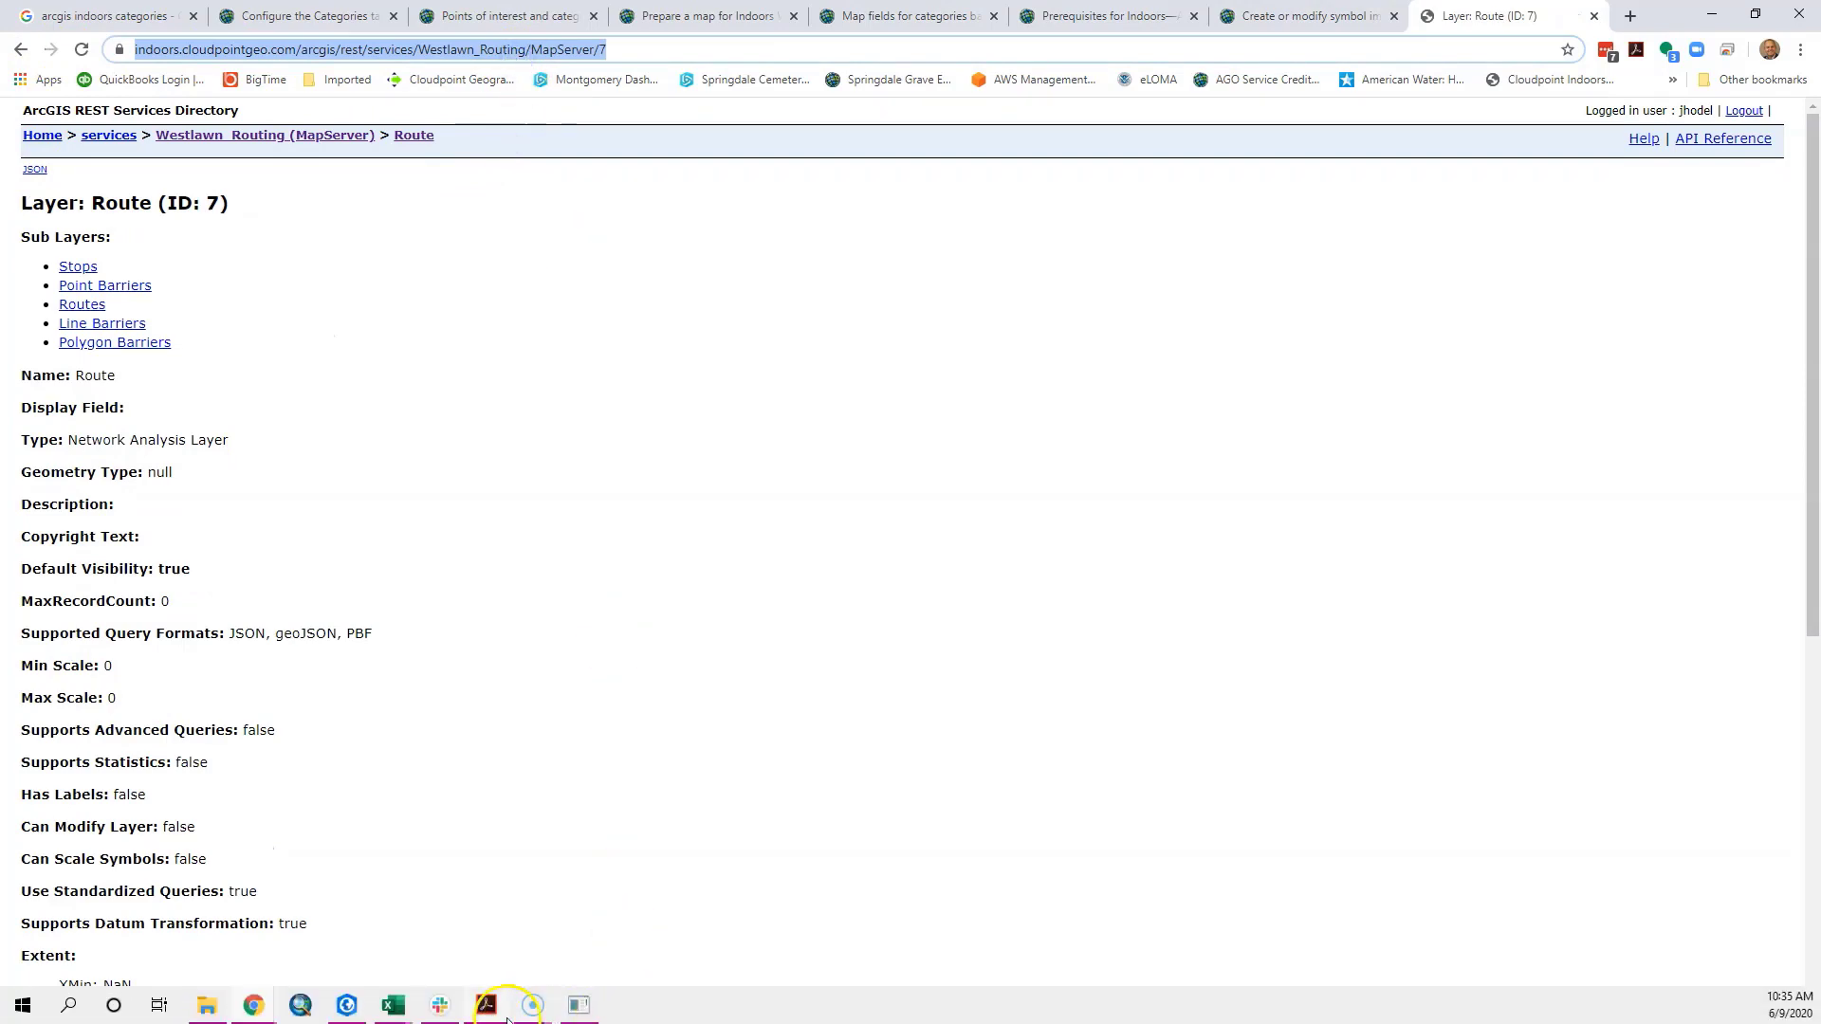
{"action": "left_click", "coordinate": [351, 1005]}
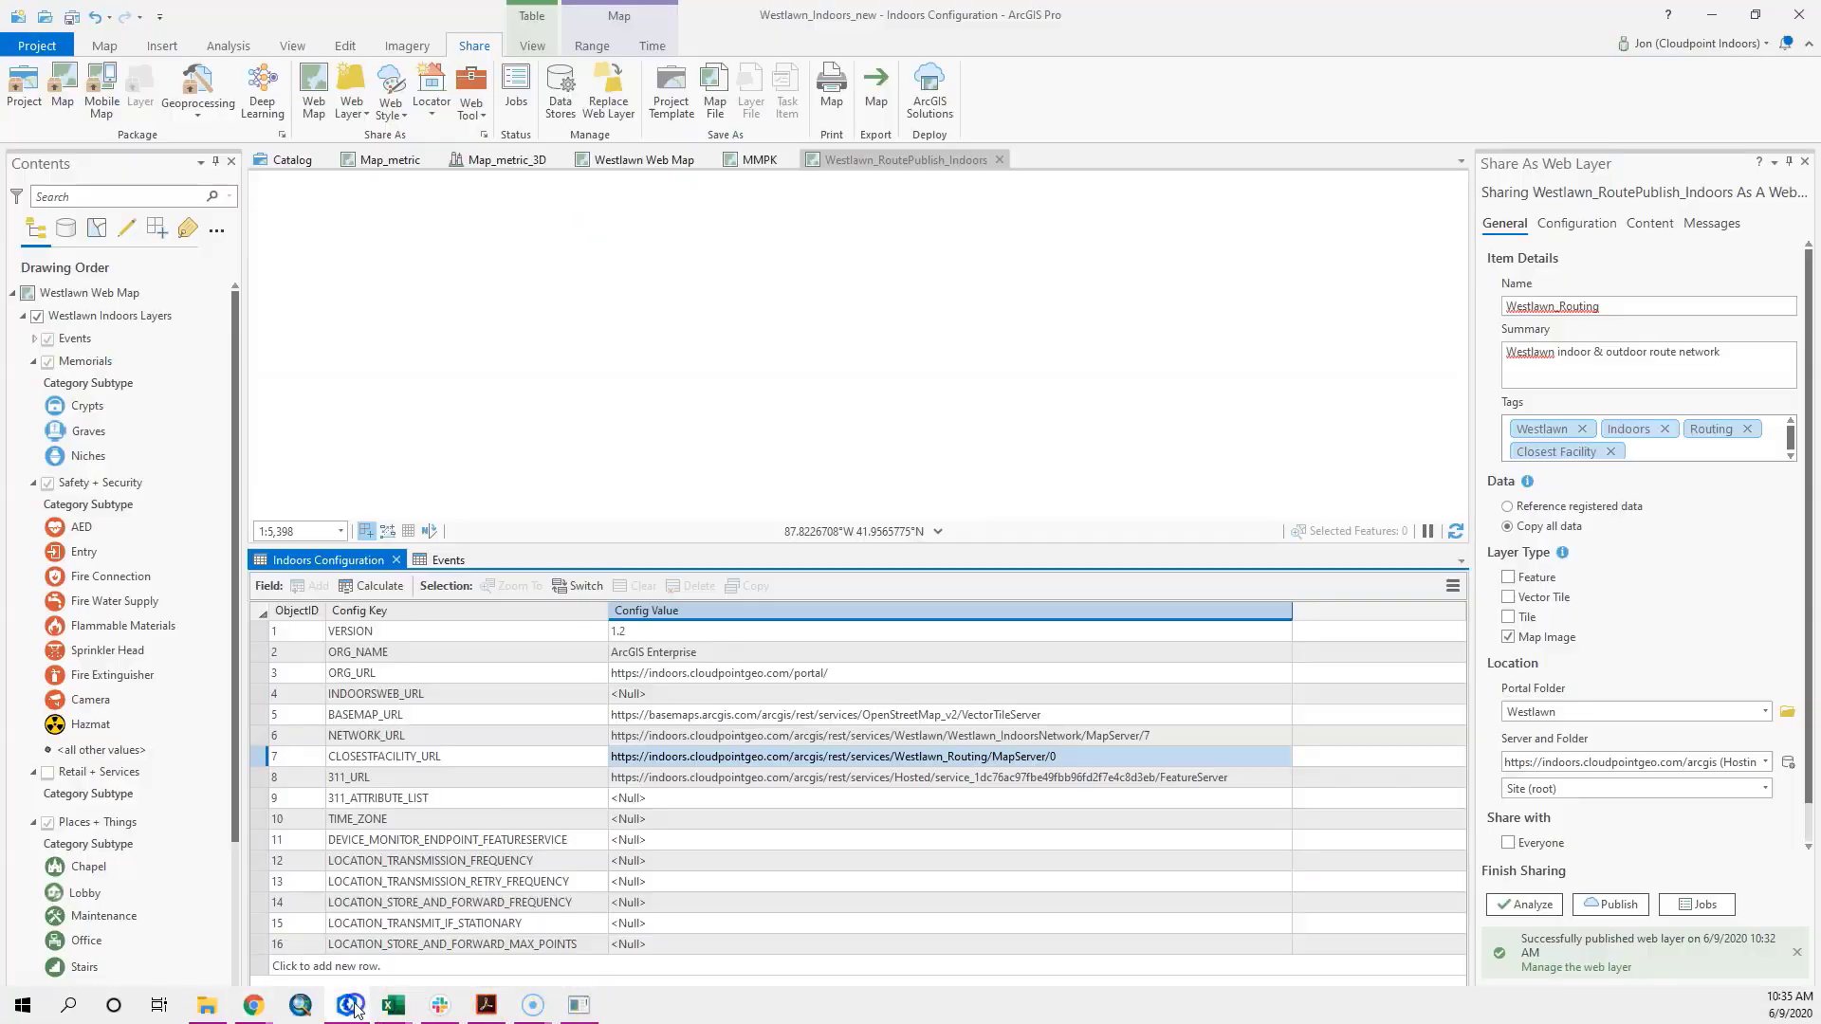
Paste the Westlawn_Routing/MapServer/7 URL into the NETWORK_URL Config Value.
{"action": "left_click", "coordinate": [731, 735]}
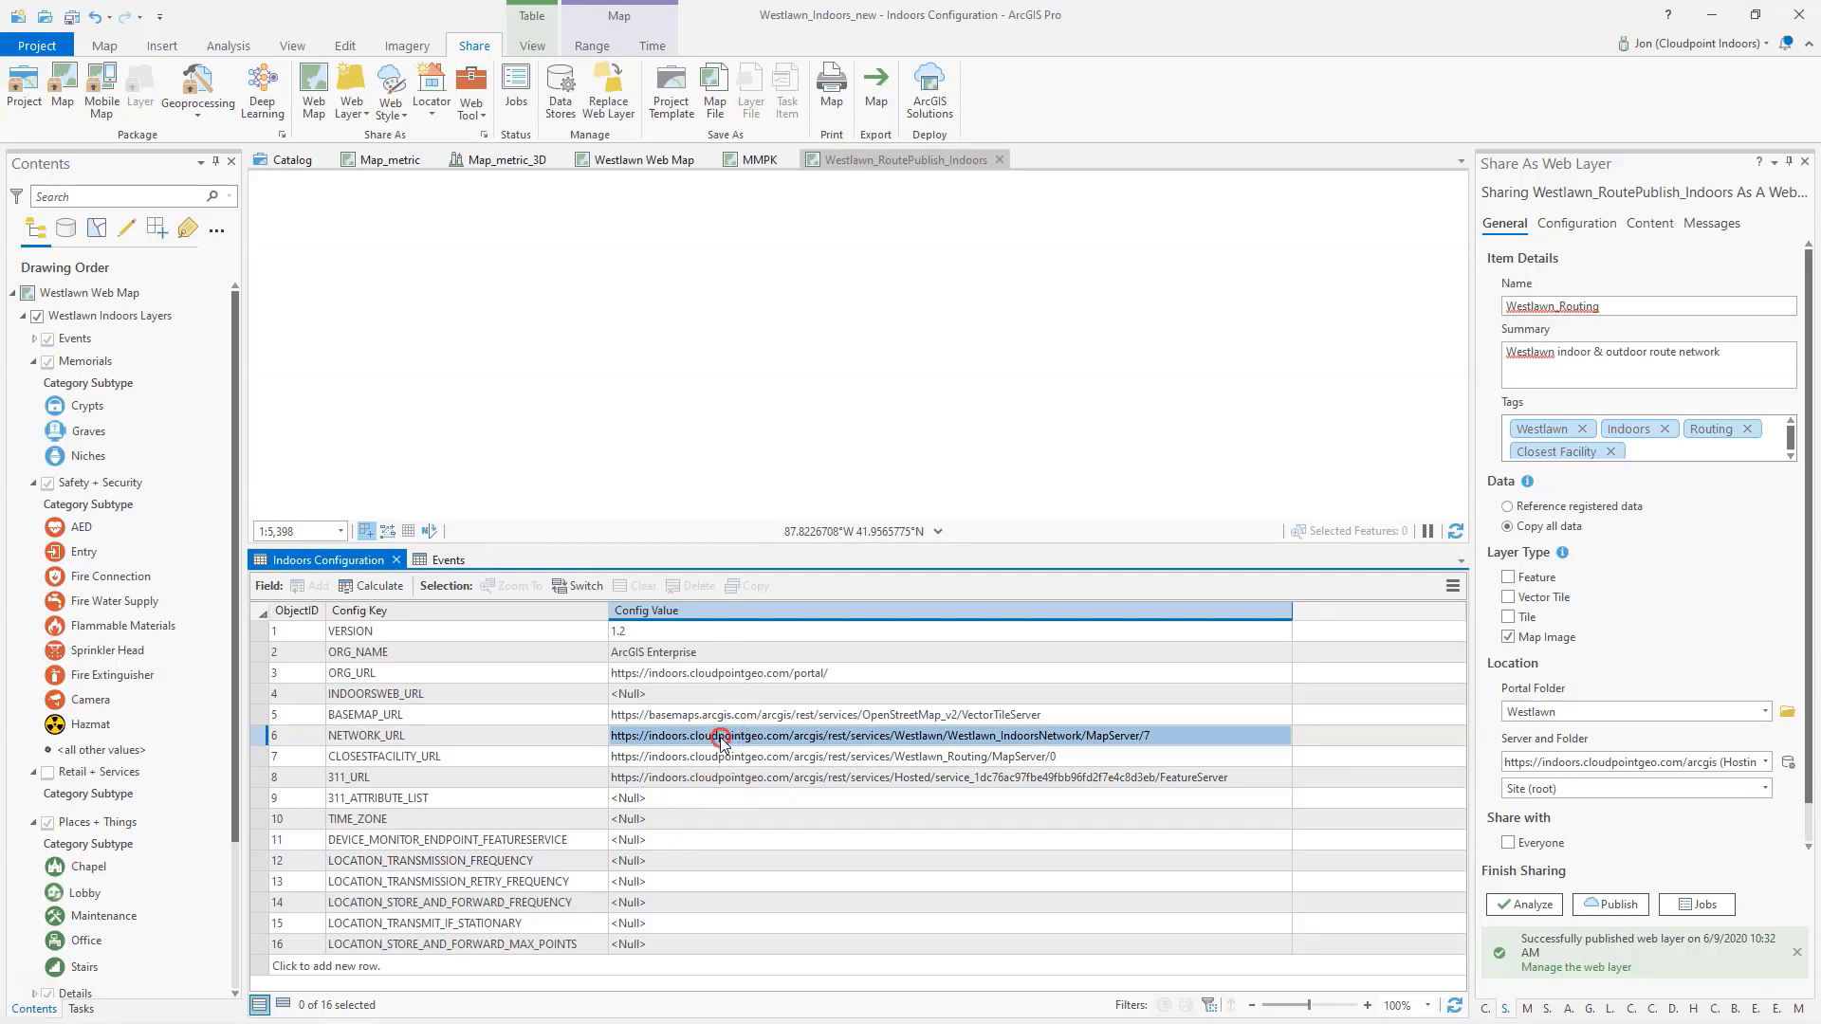
{"action": "right_click", "coordinate": [721, 740]}
{"action": "left_click", "coordinate": [755, 778]}
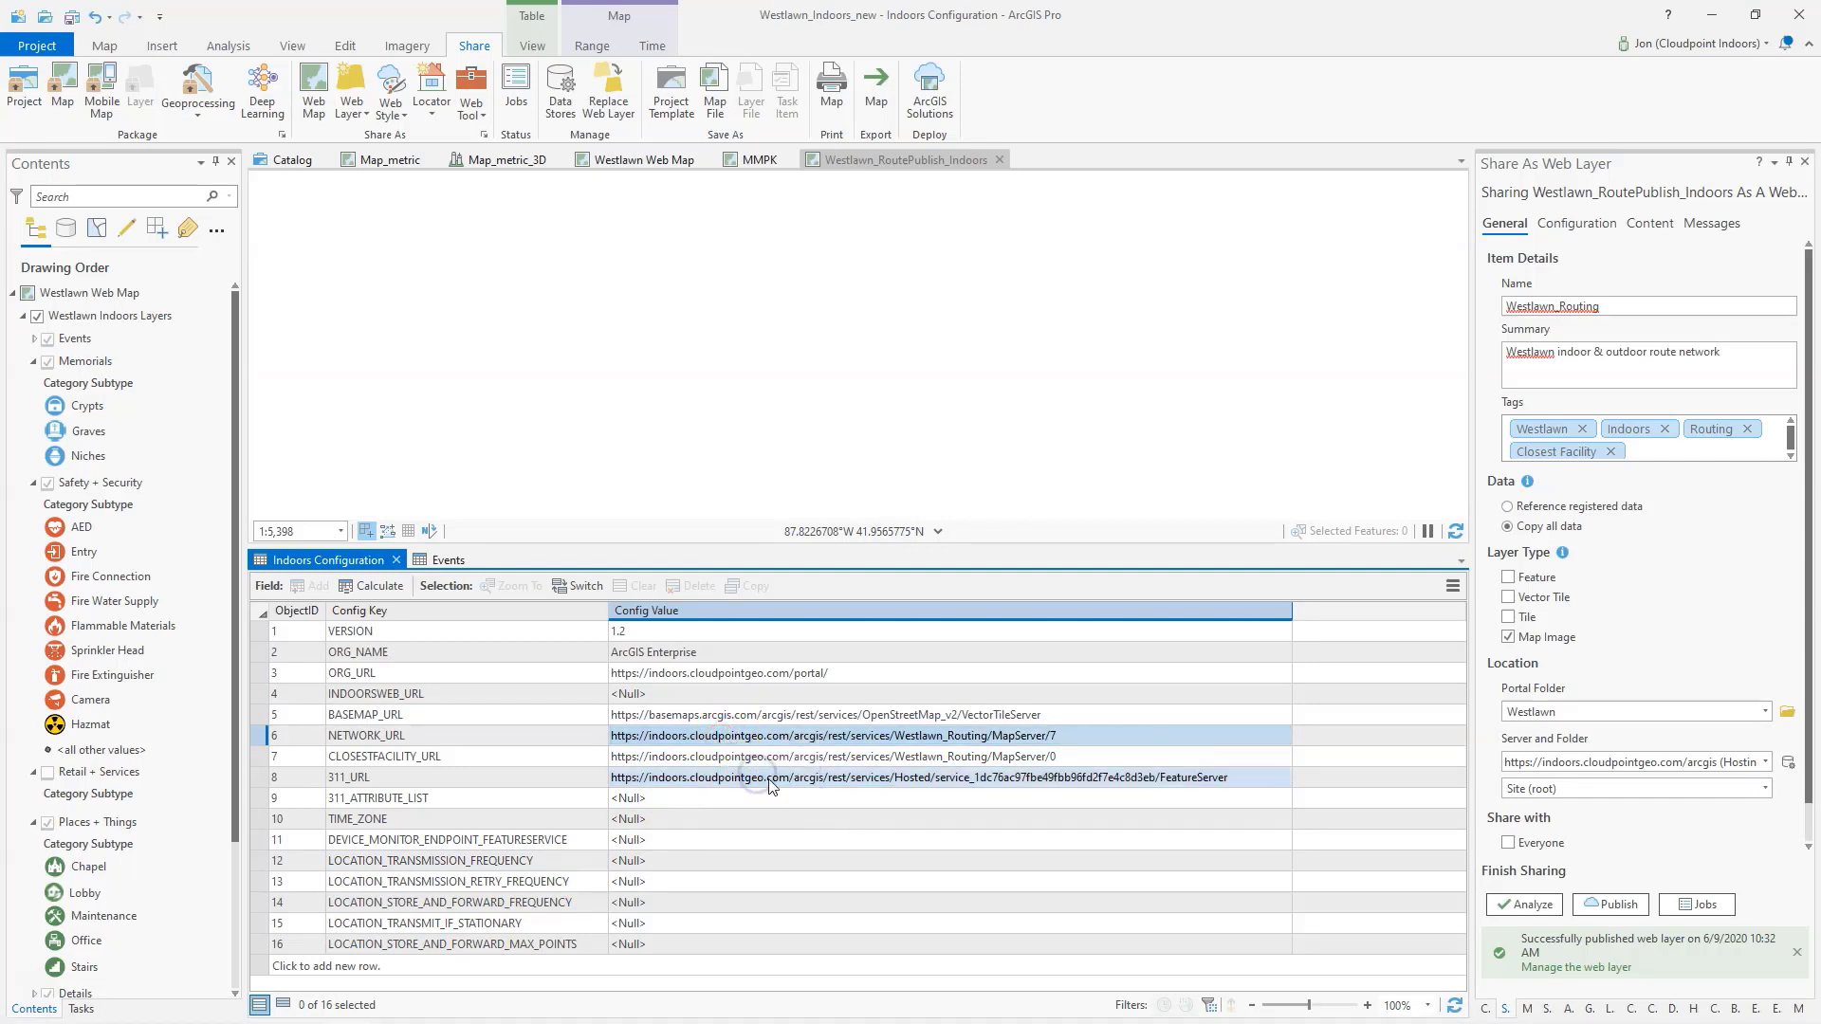
Save the Indoors Configuration table edits, confirming Yes, and save the project.
{"action": "left_click", "coordinate": [73, 21]}
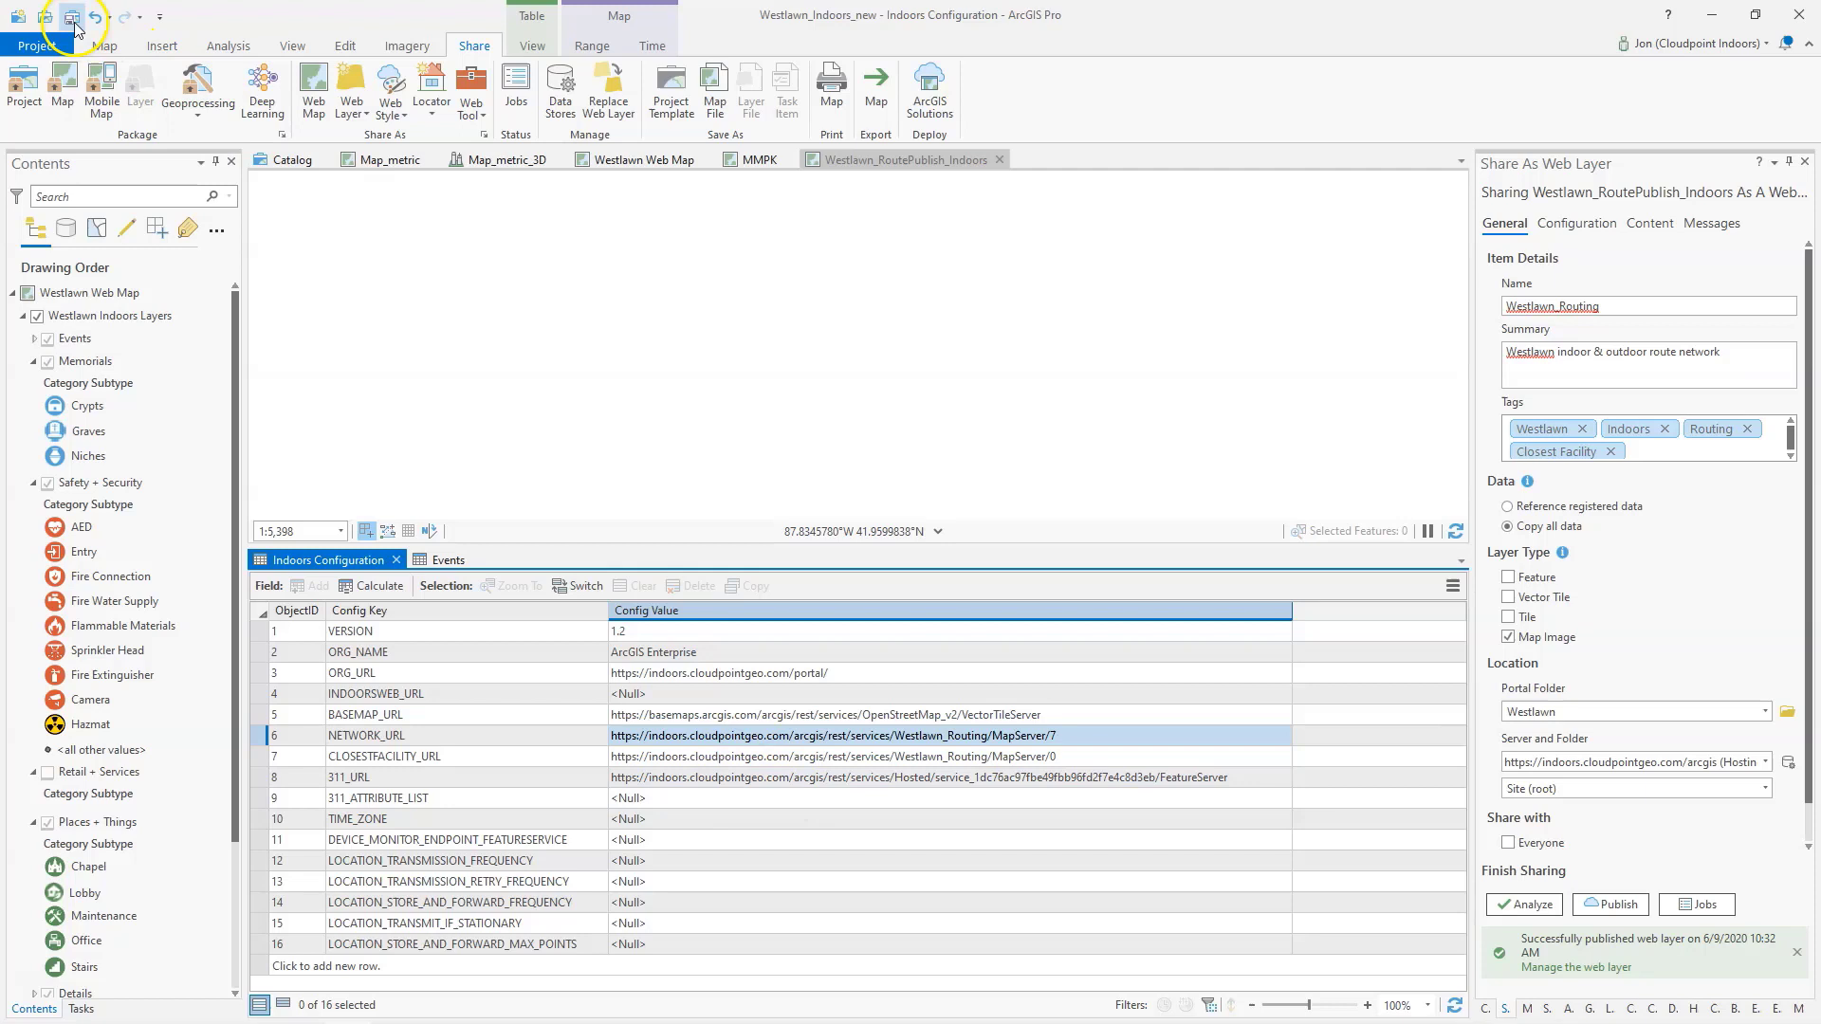
{"action": "left_click", "coordinate": [345, 46]}
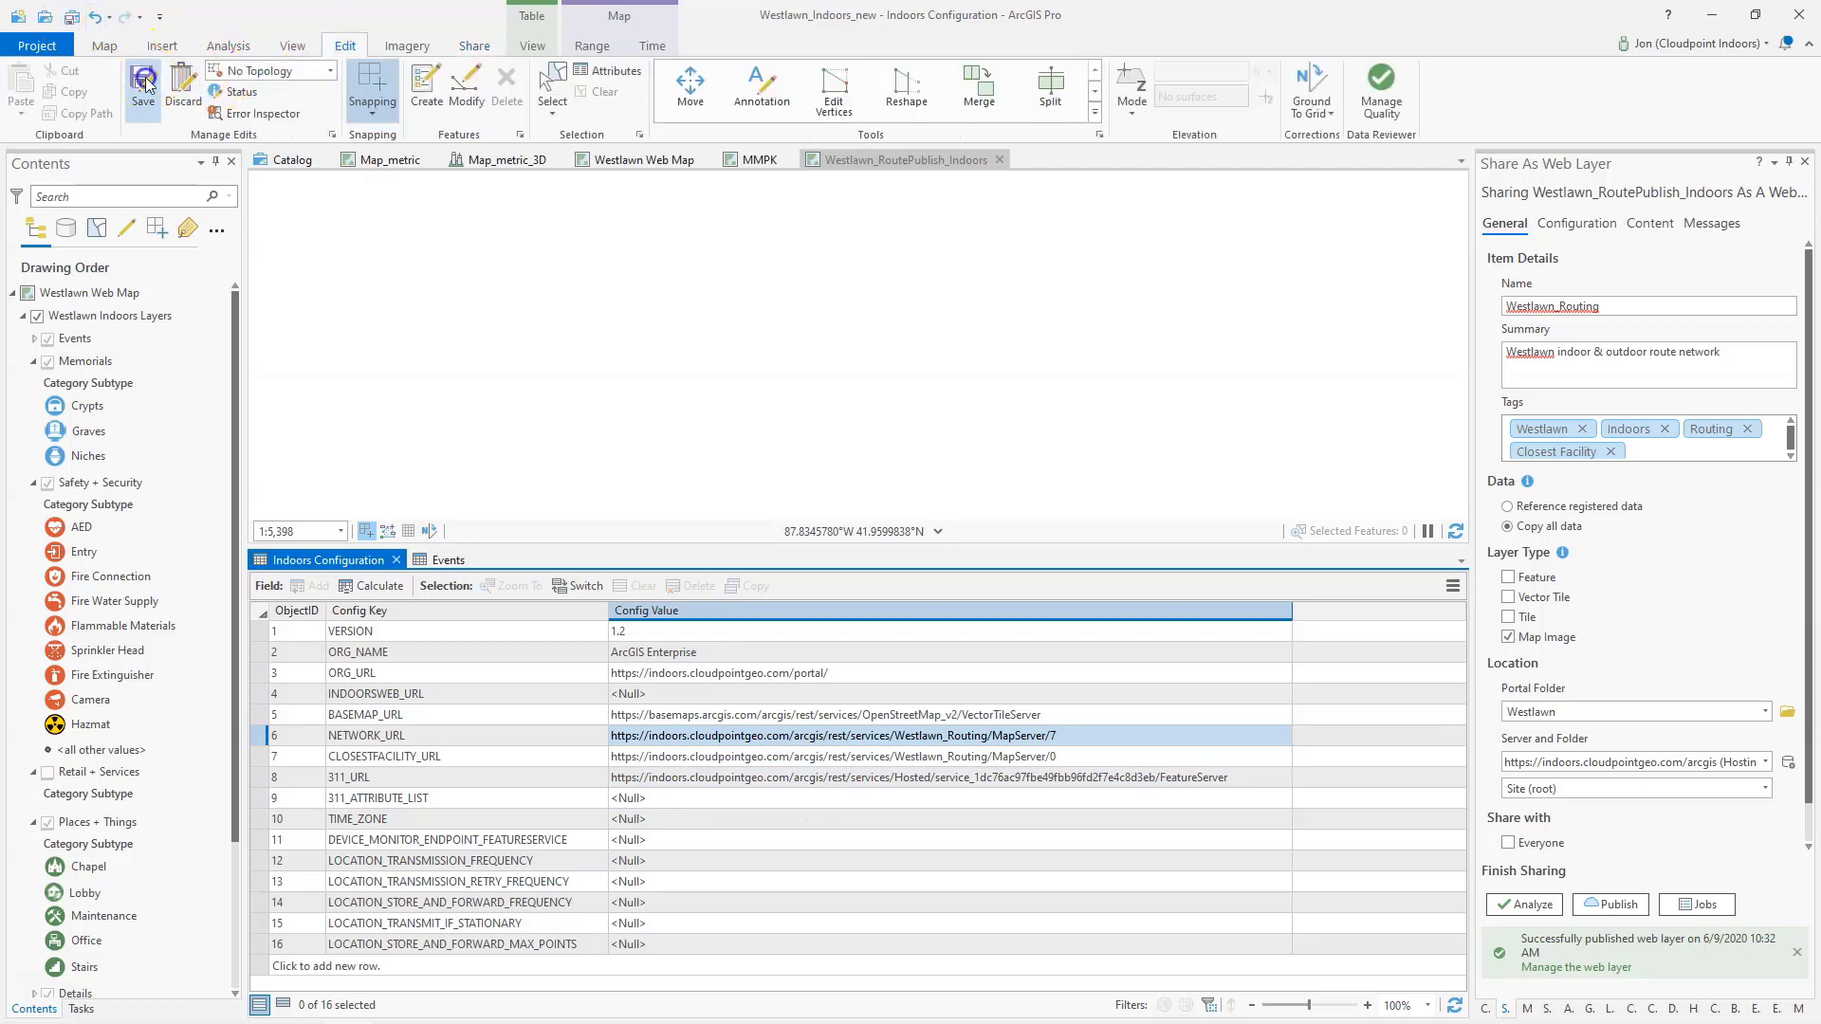
{"action": "left_click", "coordinate": [145, 84]}
{"action": "left_click", "coordinate": [926, 535]}
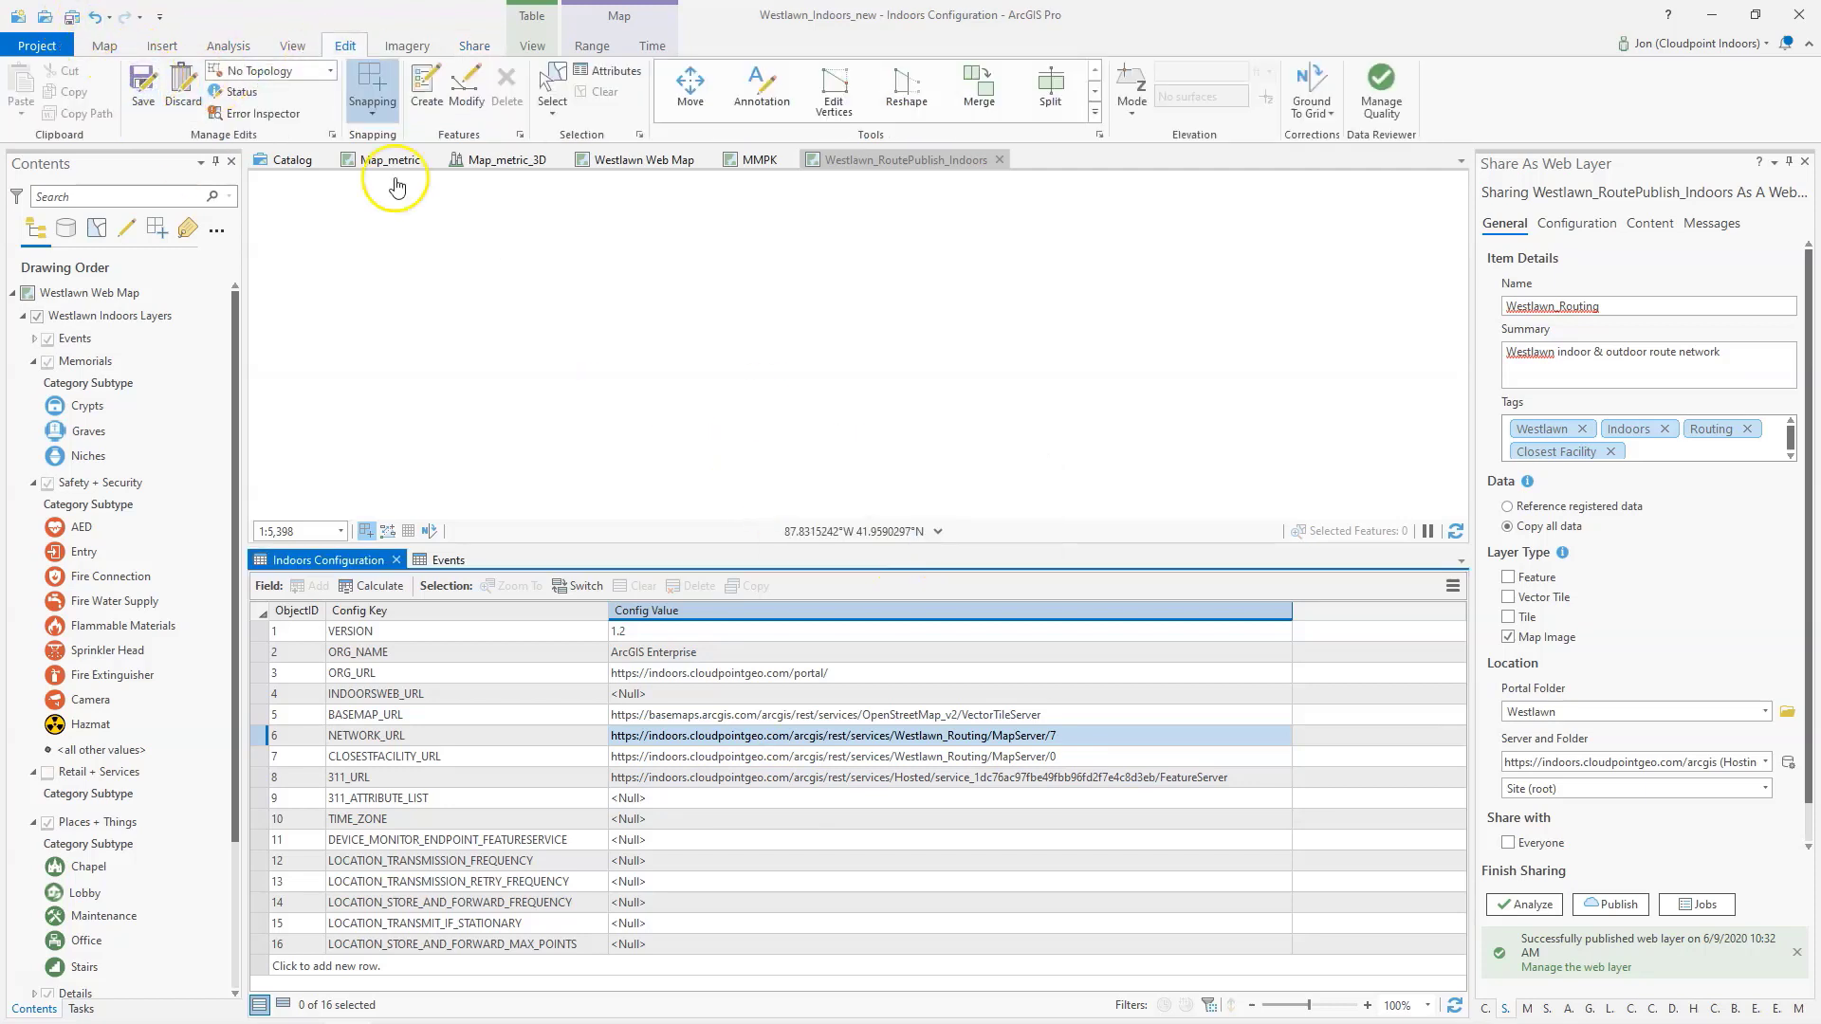
{"action": "left_click", "coordinate": [72, 21]}
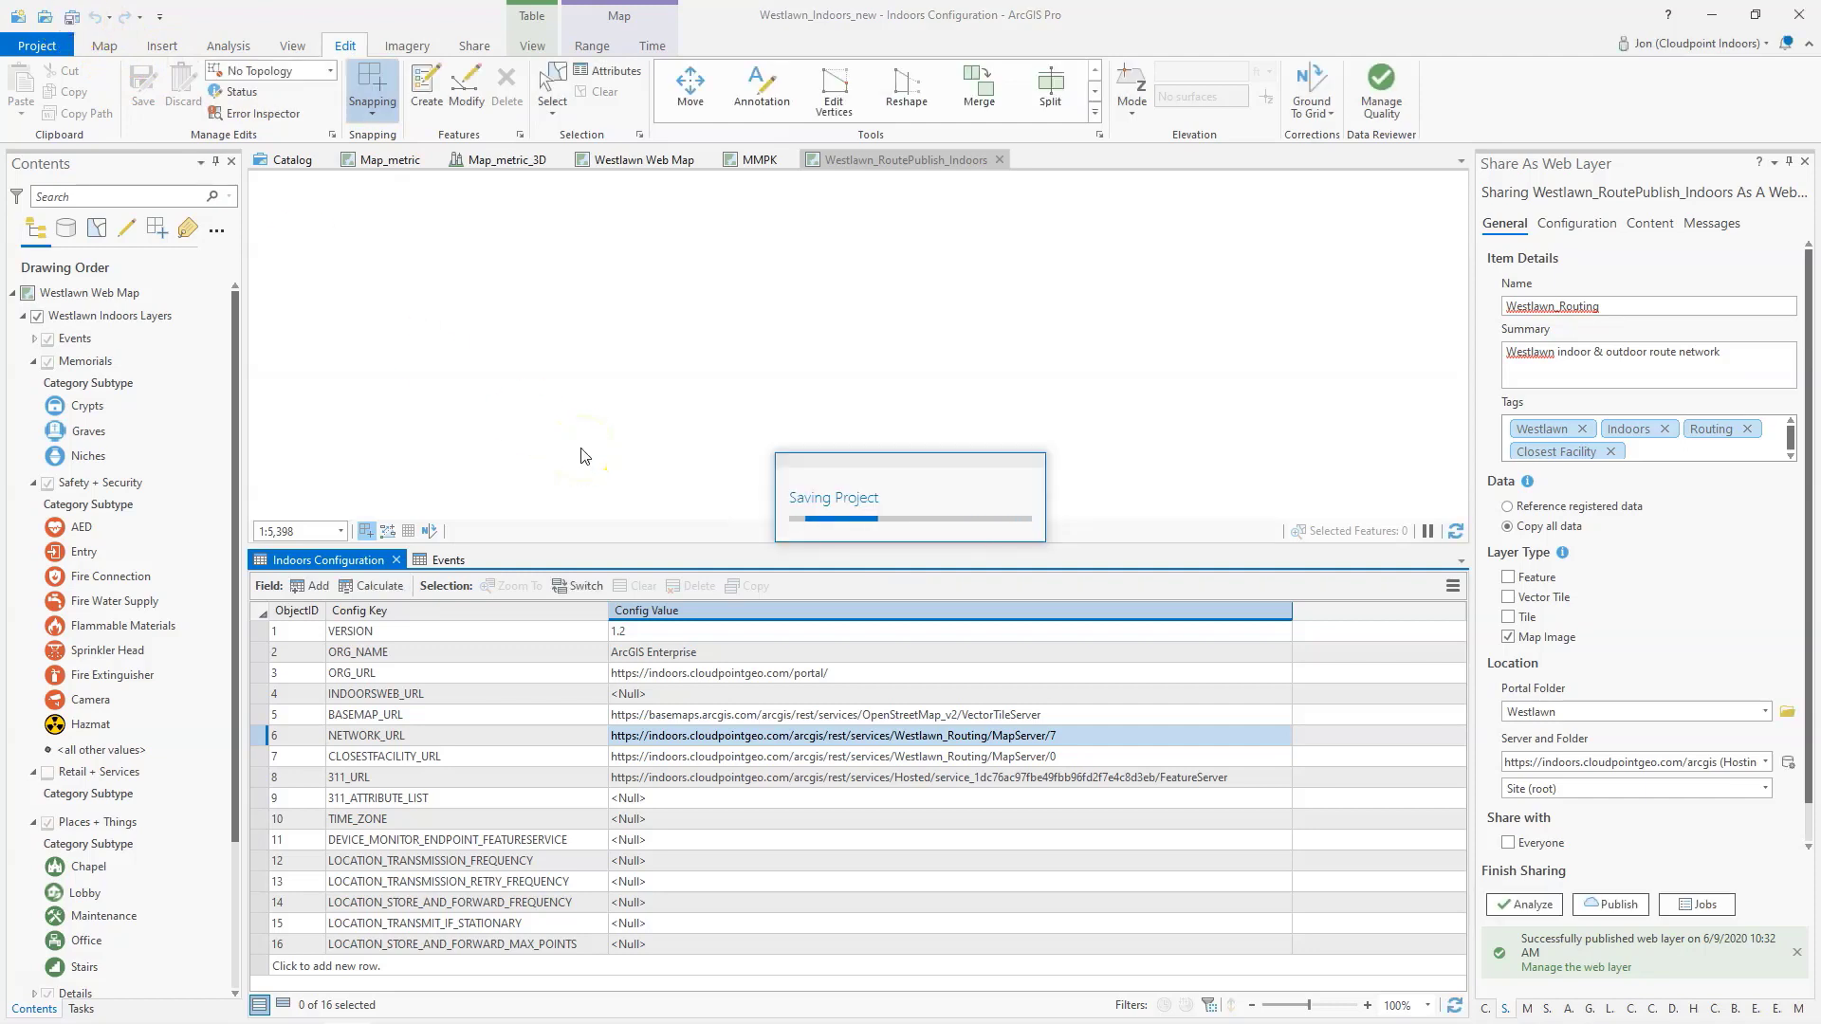